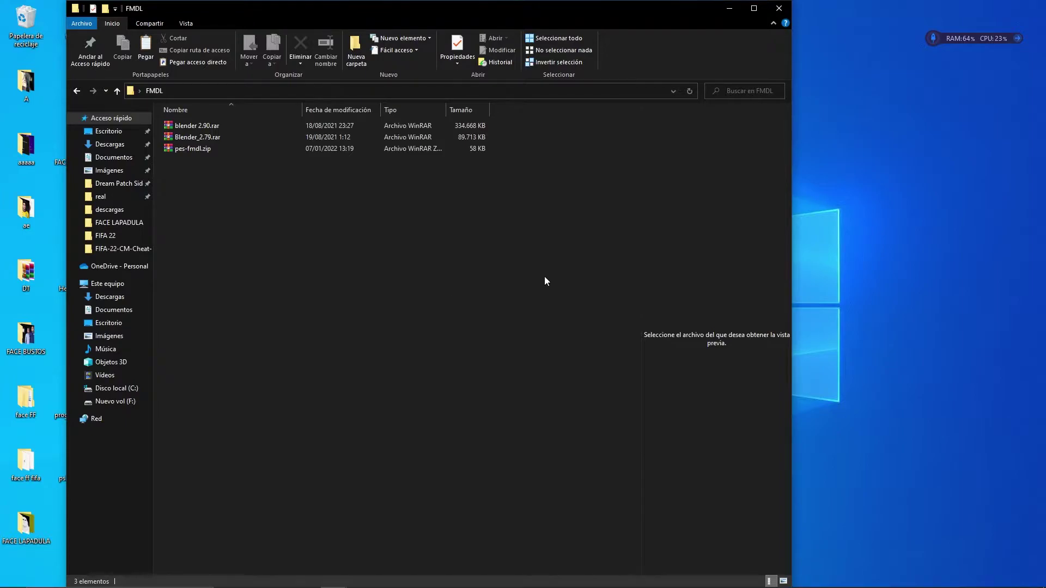
# Look over the Blender 2.79, 2.90 and pes-fmdl.zip archives in FMDL, then show the desktop.
pyautogui.click(214, 139)
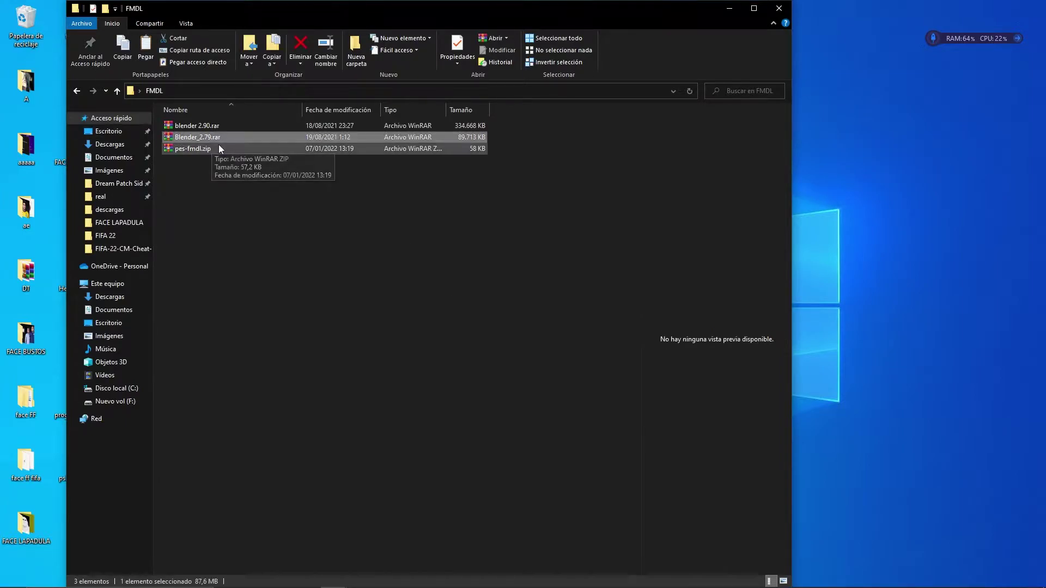
pyautogui.click(203, 129)
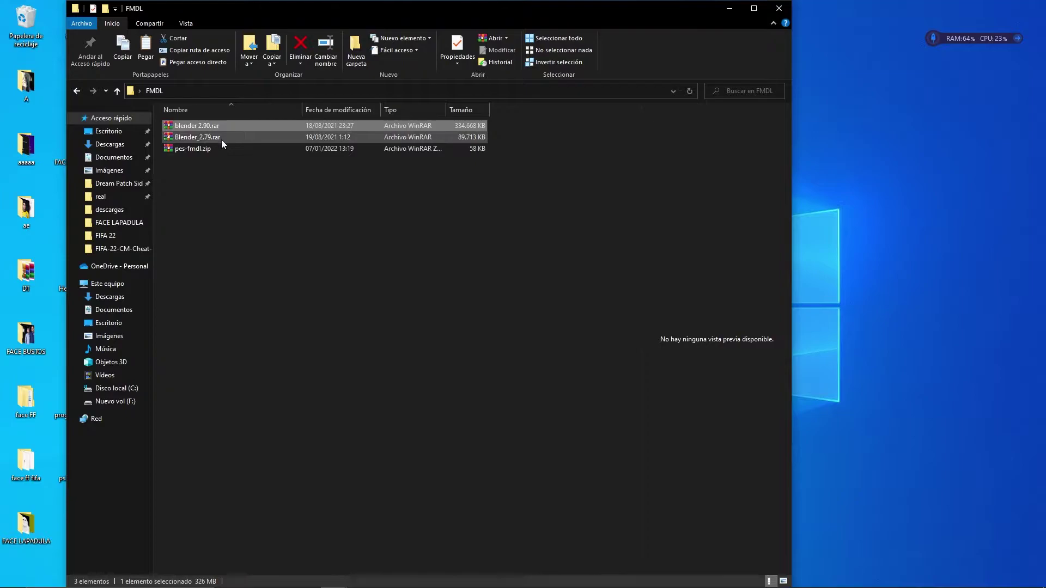
pyautogui.click(221, 139)
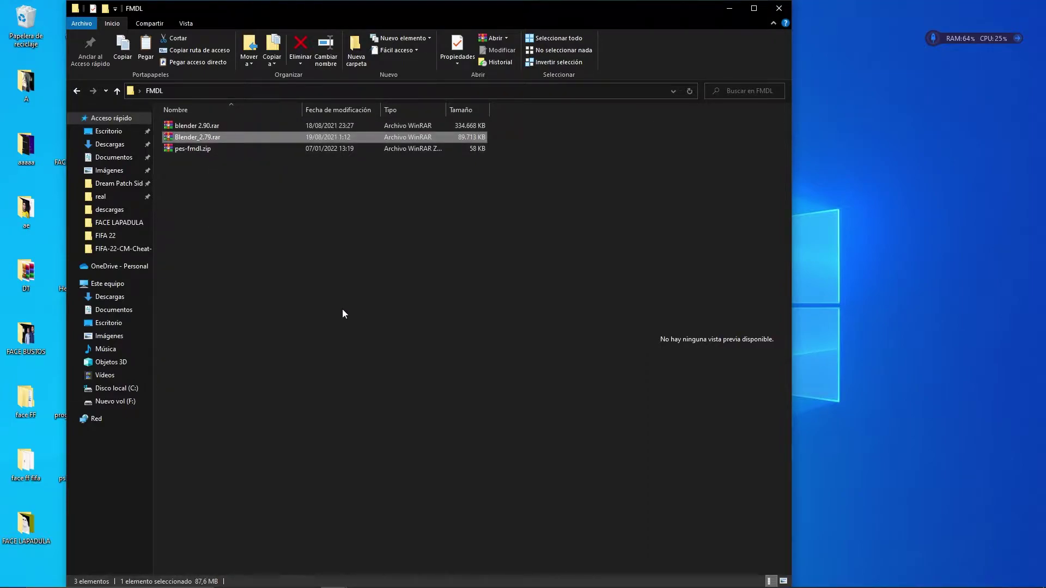
pyautogui.click(224, 204)
pyautogui.click(185, 149)
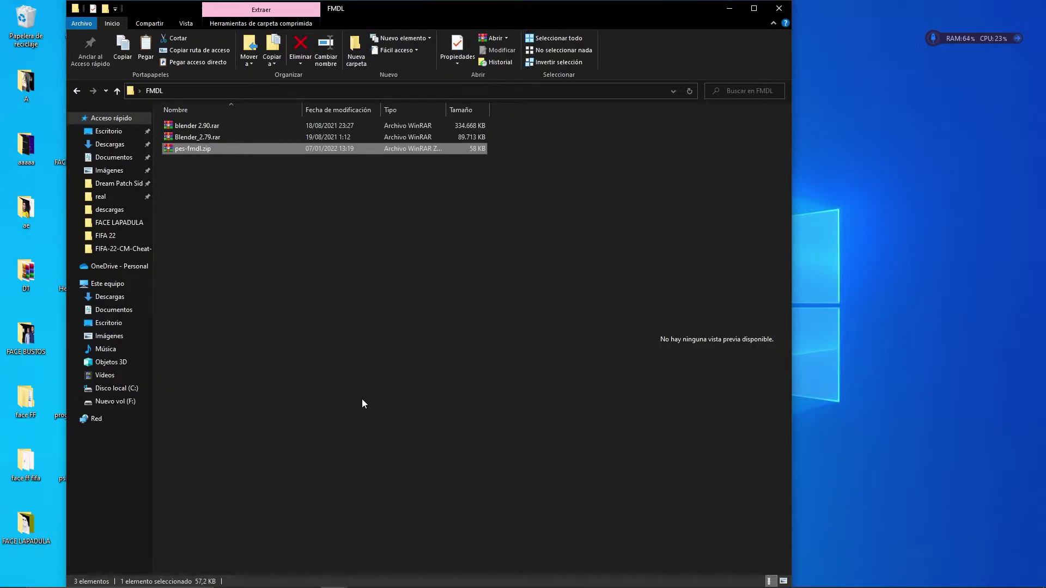
pyautogui.press('super+d')
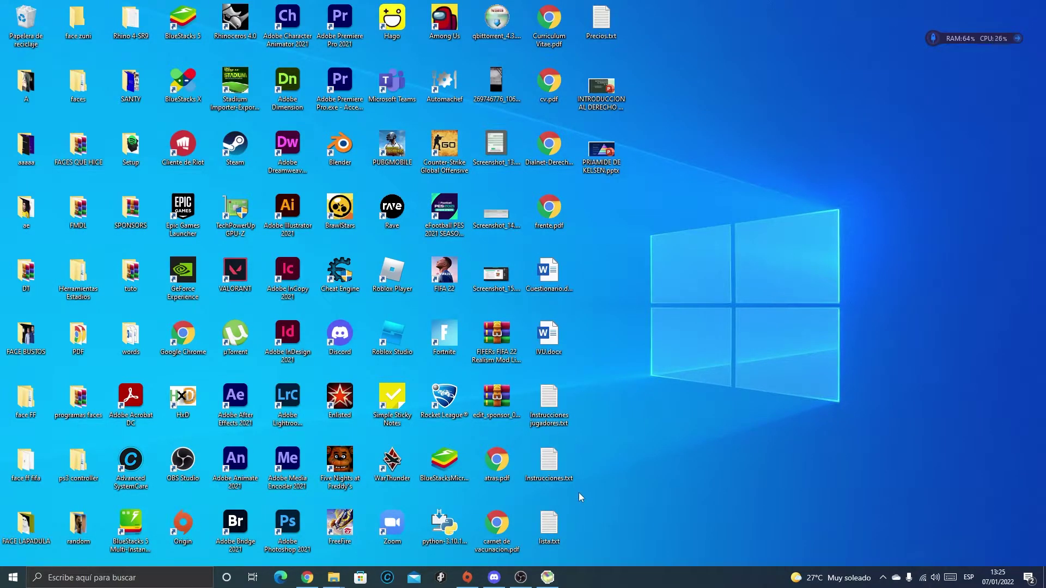
pyautogui.moveTo(333, 577)
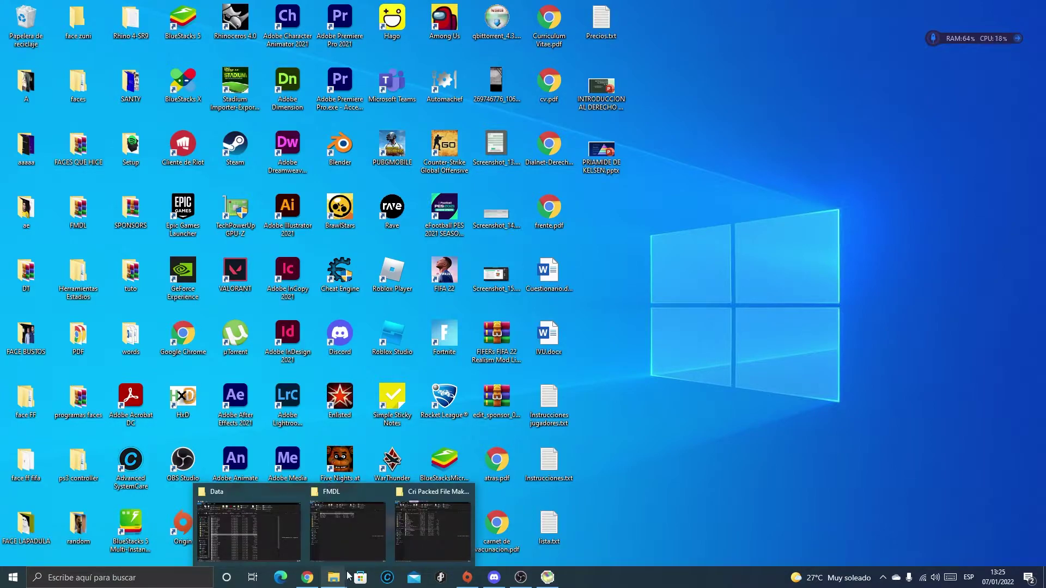
# Reopen the PES 2021 Data folder, select dt15_x64.cpk, and bring up the Cri Packed File Maker folder.
pyautogui.click(248, 531)
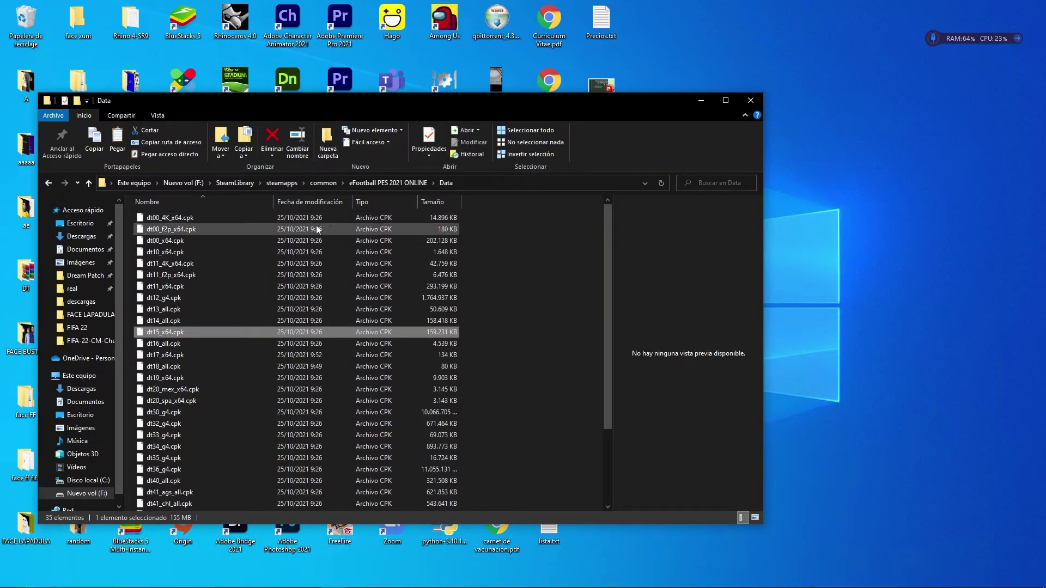
pyautogui.click(356, 184)
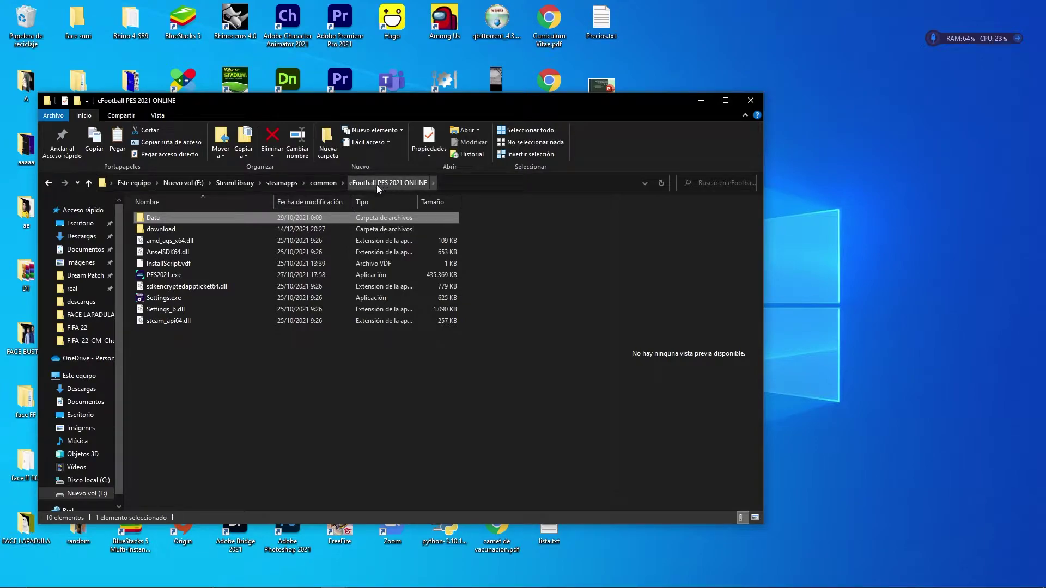
pyautogui.doubleClick(152, 221)
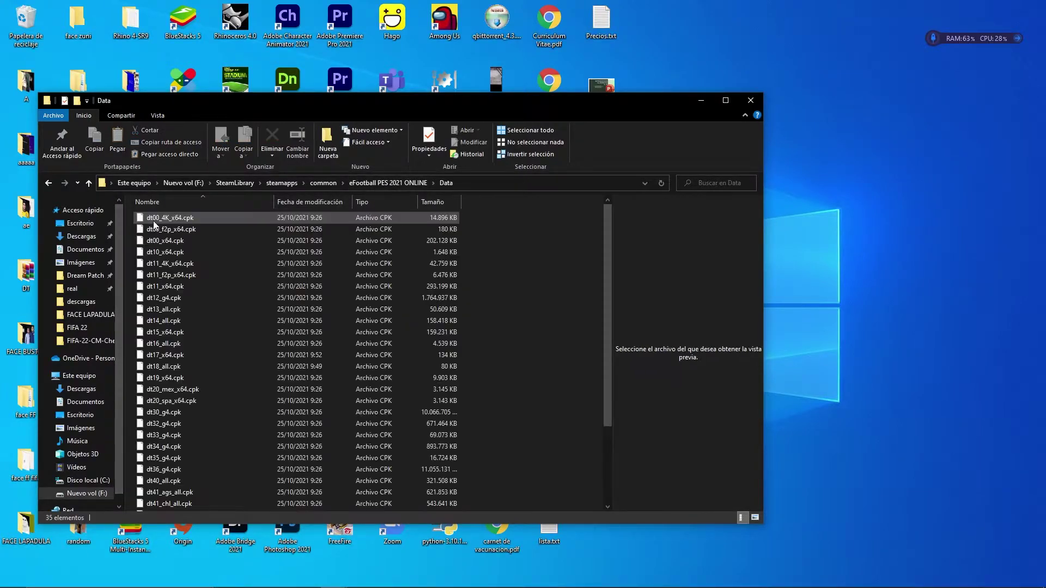
pyautogui.click(165, 333)
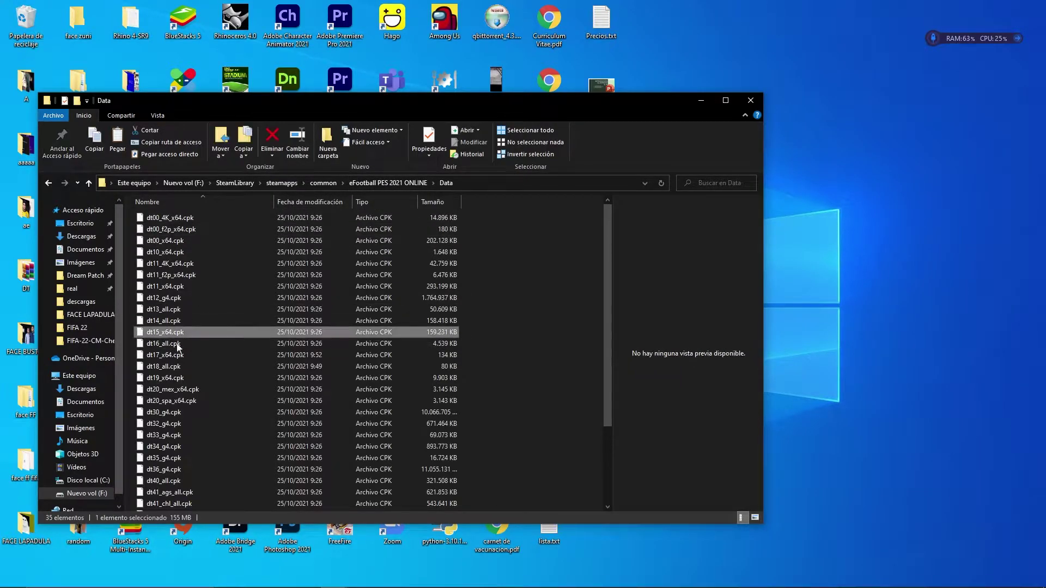
pyautogui.click(362, 577)
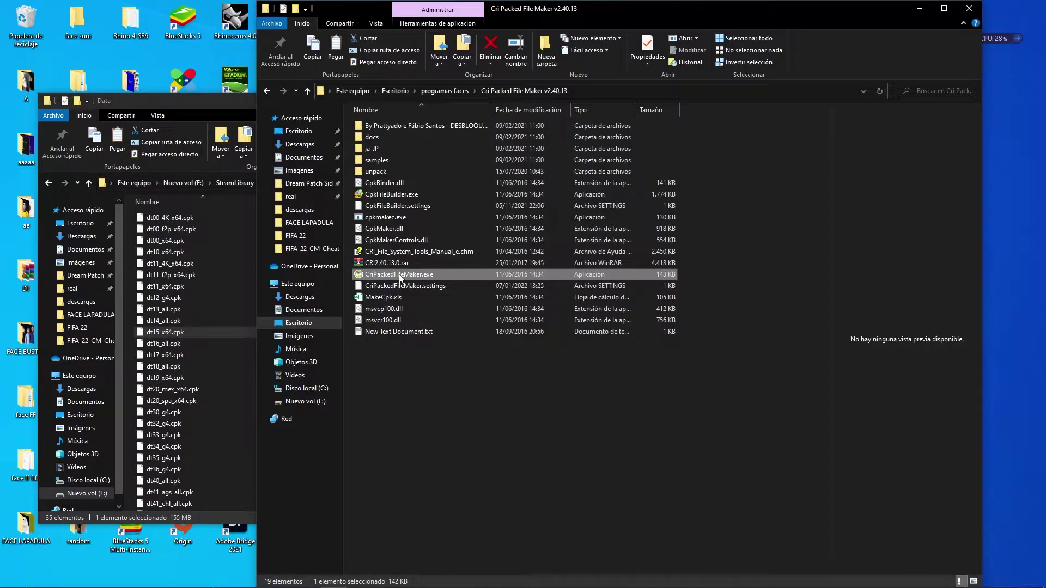
# Launch CRI Packed File Maker and load dt15_x64.cpk into it.
pyautogui.doubleClick(409, 276)
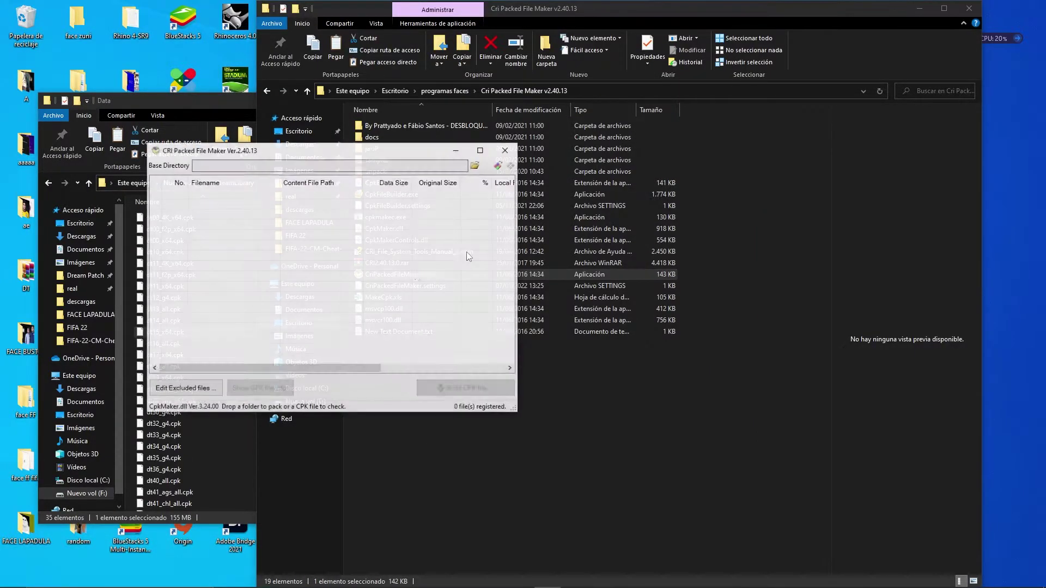
pyautogui.click(915, 13)
pyautogui.moveTo(207, 150); pyautogui.dragTo(650, 144)
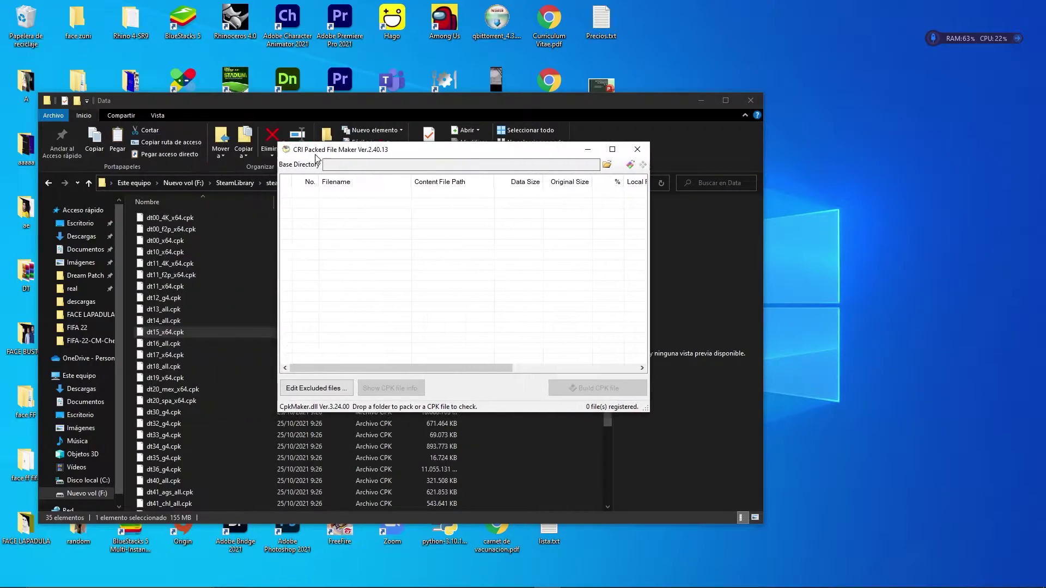
pyautogui.moveTo(153, 337); pyautogui.dragTo(613, 327)
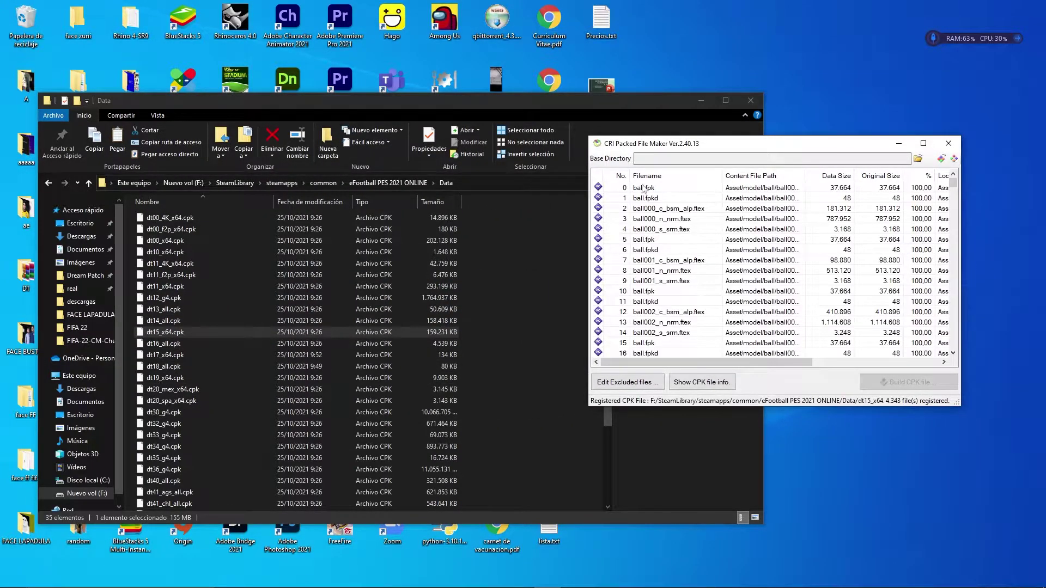
pyautogui.click(646, 188)
pyautogui.click(649, 199)
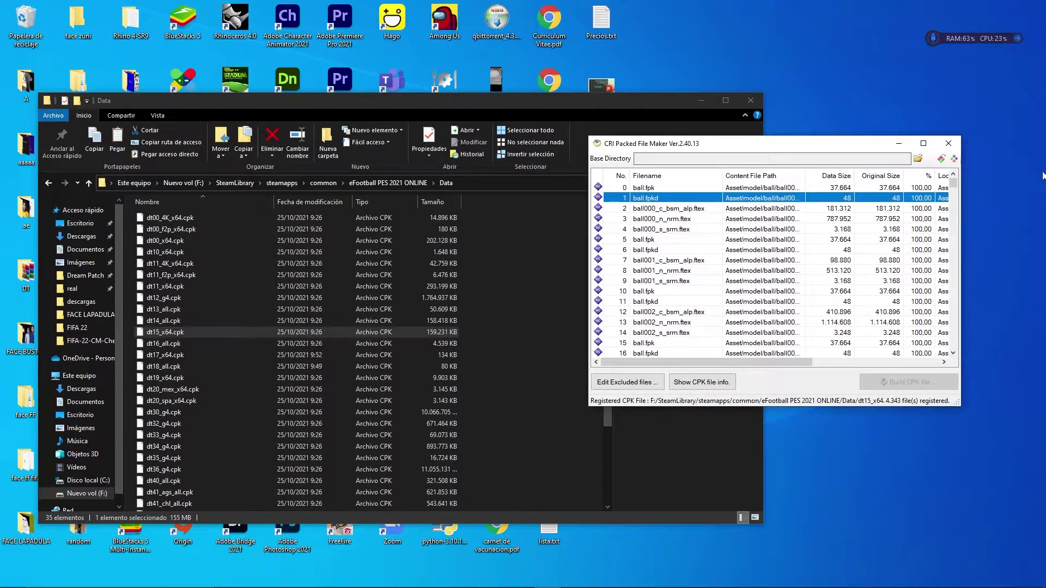
# Extract all of the CPK's internal files into Desktop\FMDL\BALONES.
pyautogui.click(940, 158)
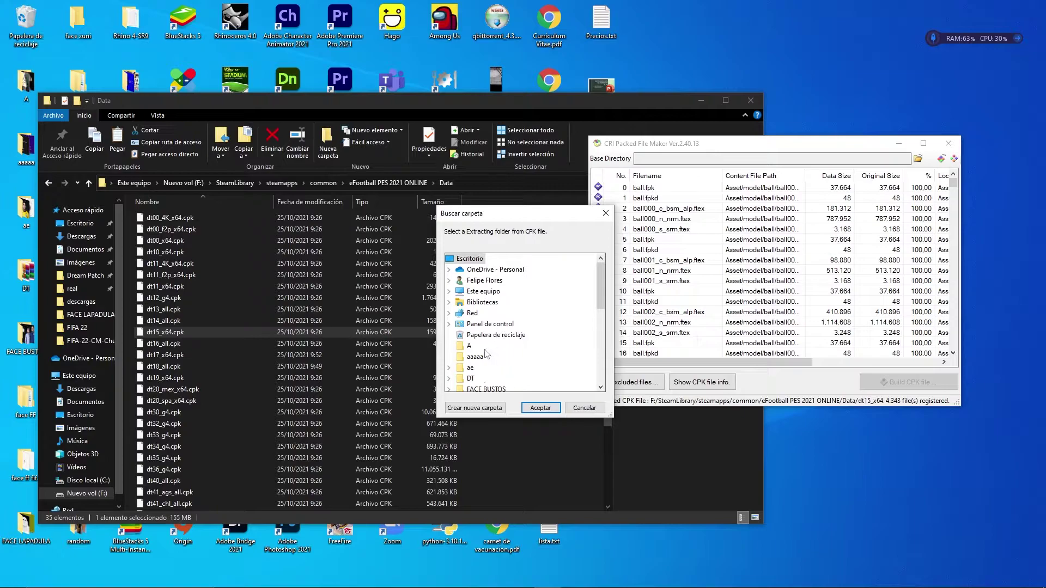
pyautogui.scroll(-5, 493, 354)
pyautogui.click(450, 302)
pyautogui.click(491, 313)
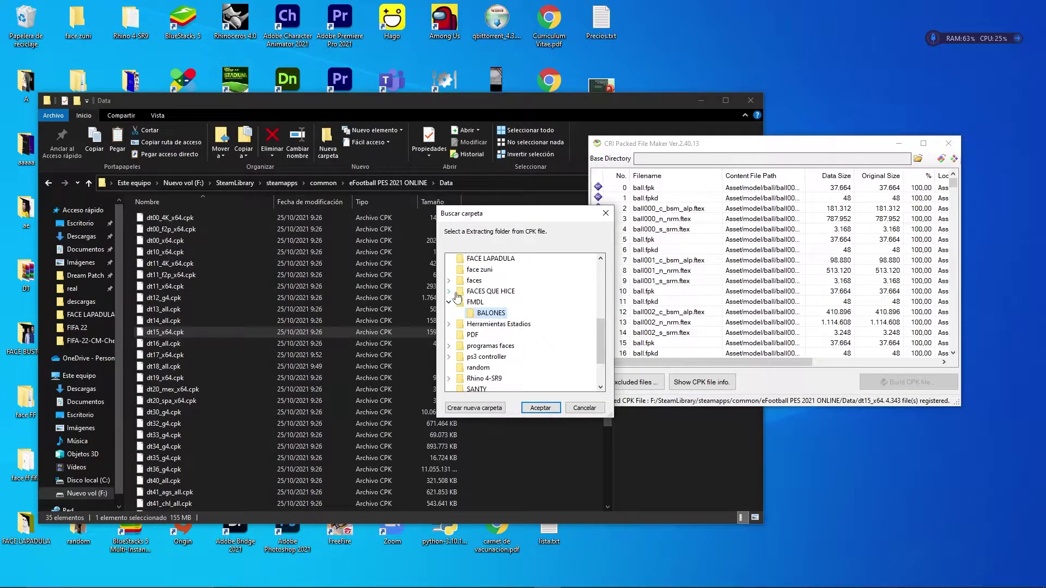
pyautogui.click(541, 408)
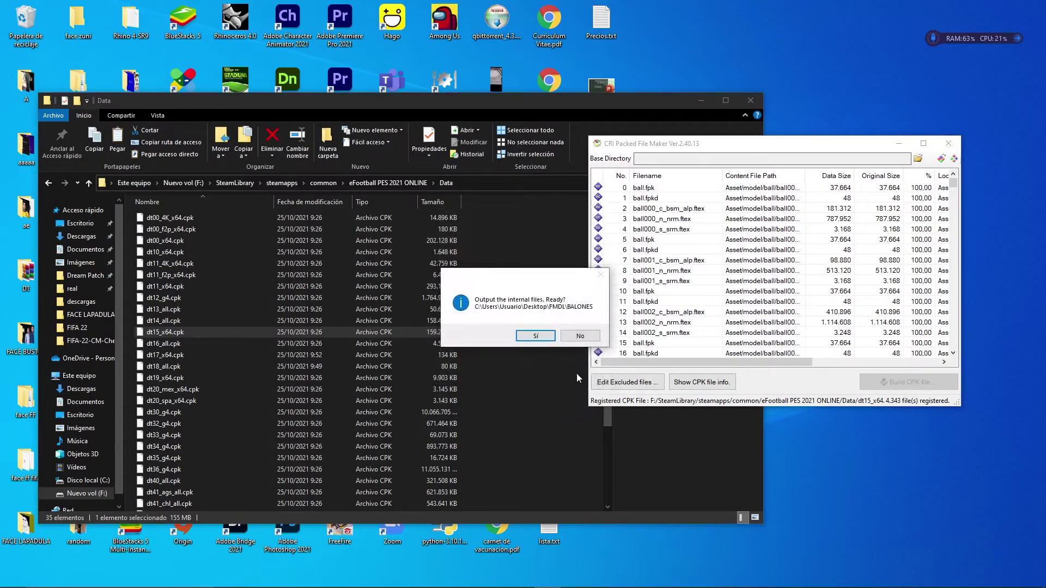
pyautogui.click(536, 341)
pyautogui.click(799, 96)
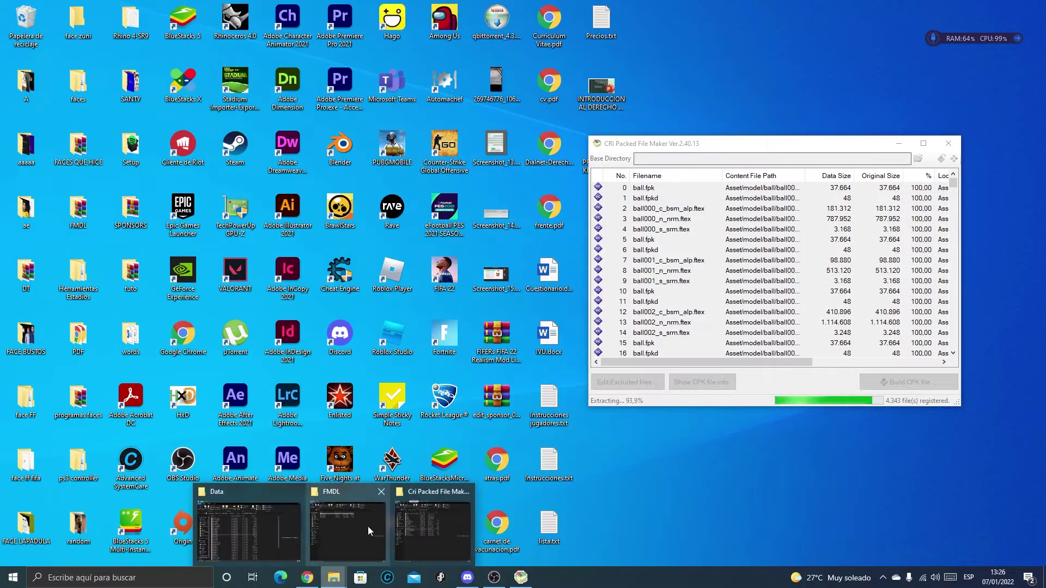
pyautogui.click(248, 537)
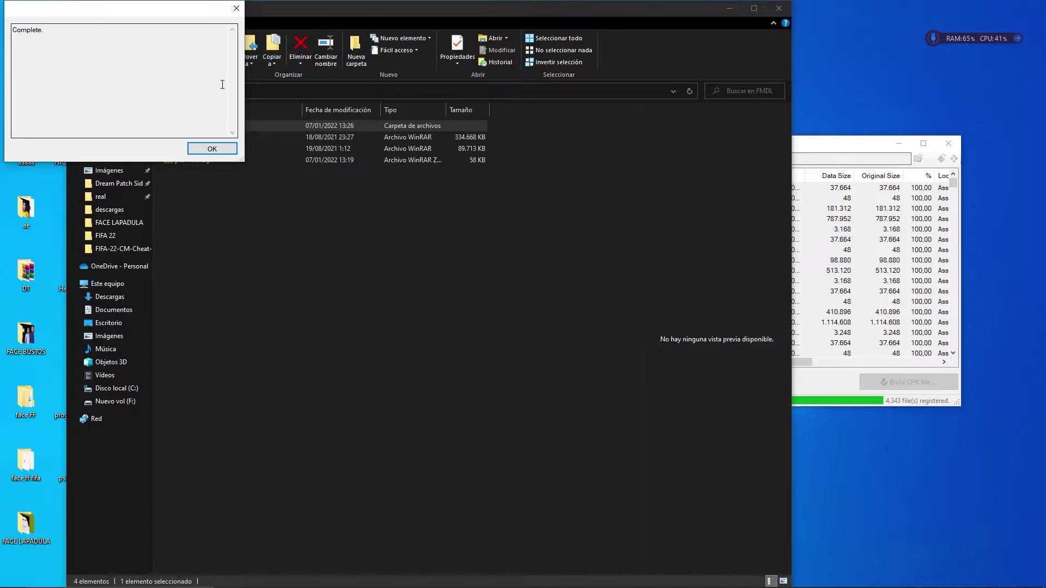
# Close CRI Packed File Maker and browse into BALONES\Asset\model\ball.
pyautogui.click(212, 149)
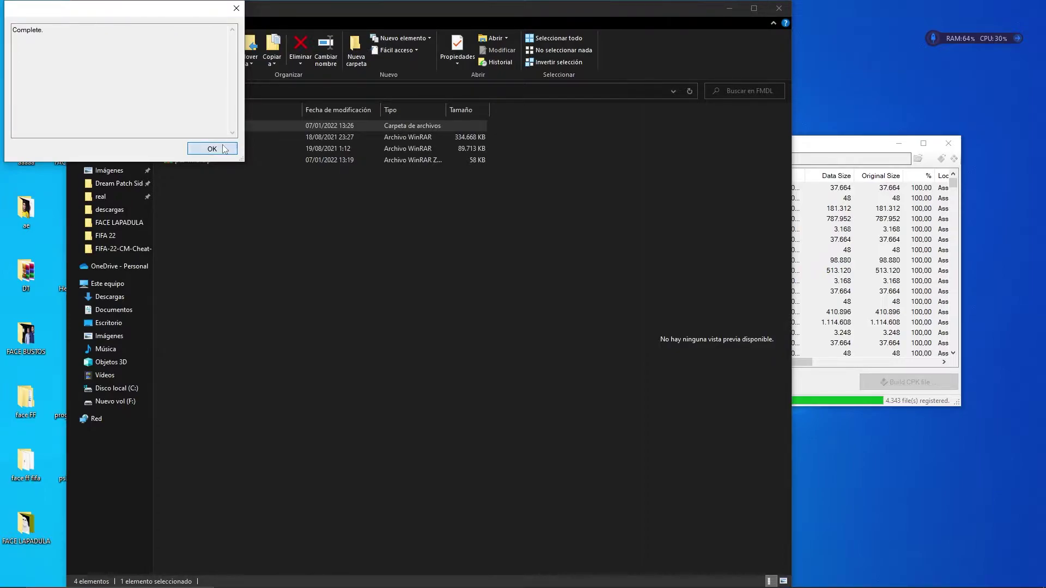
pyautogui.click(948, 144)
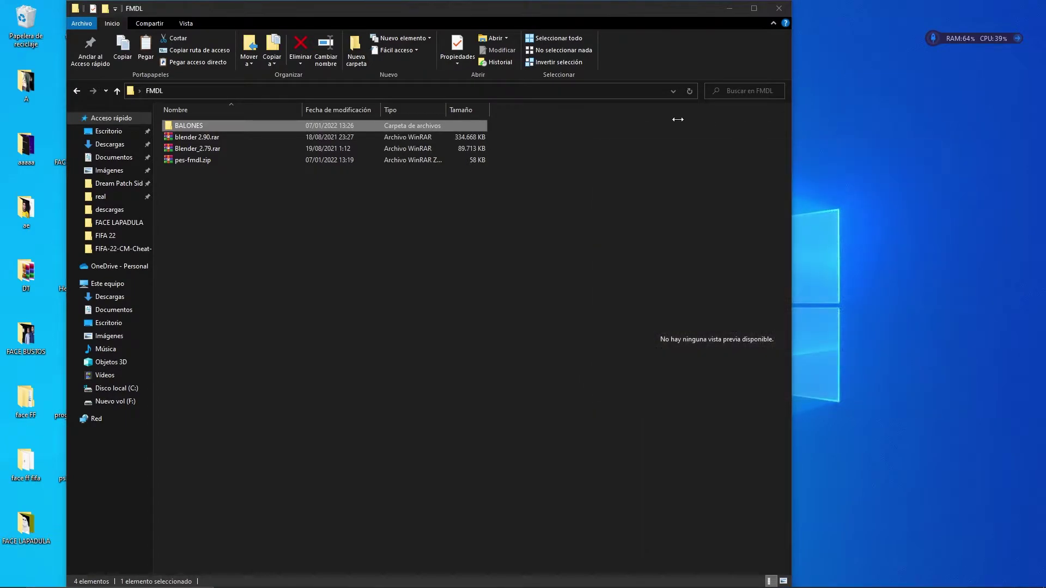
pyautogui.doubleClick(264, 126)
pyautogui.moveTo(183, 126)
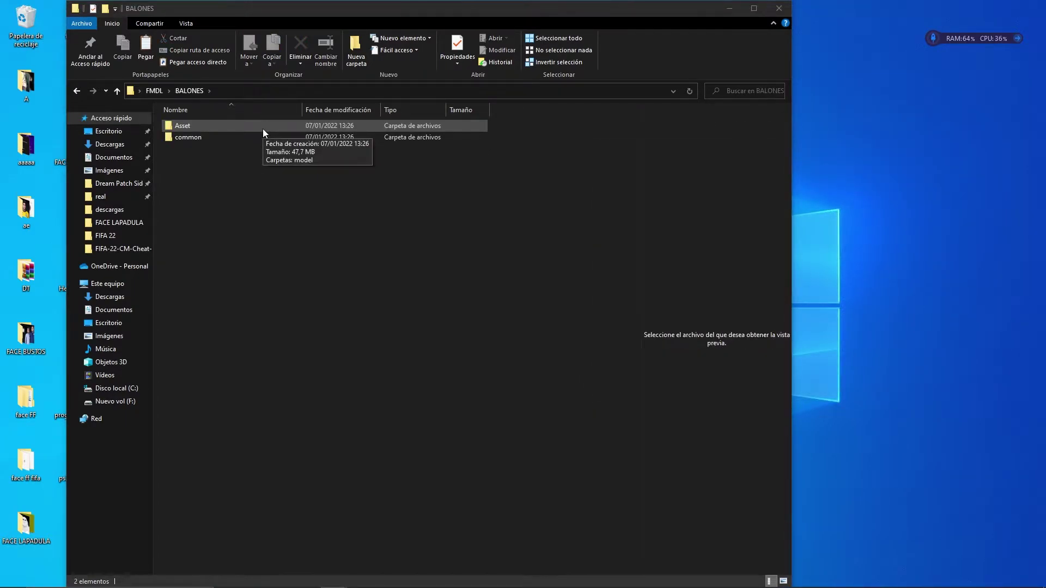
pyautogui.doubleClick(262, 129)
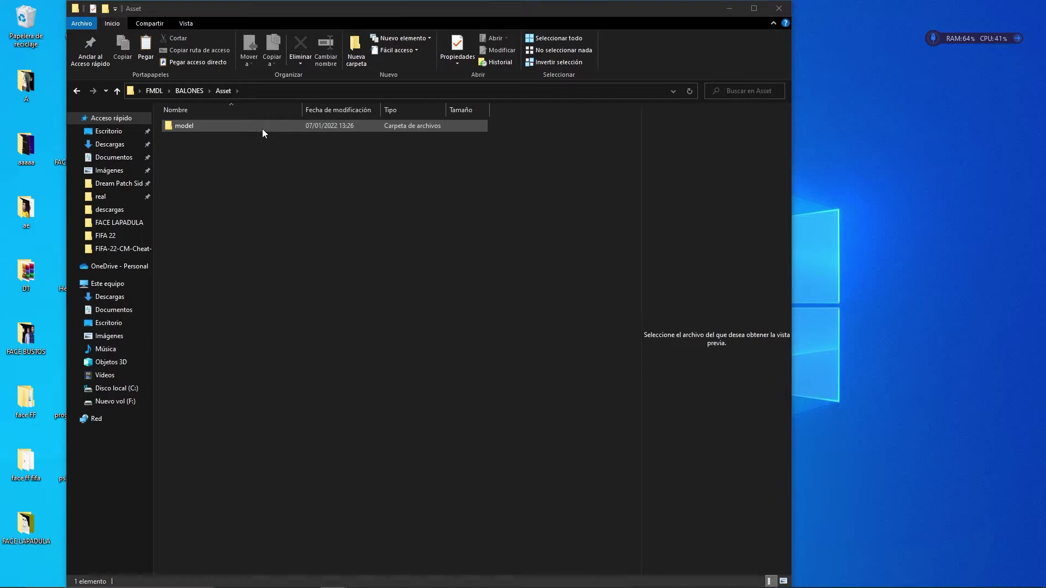
pyautogui.doubleClick(263, 129)
pyautogui.click(262, 128)
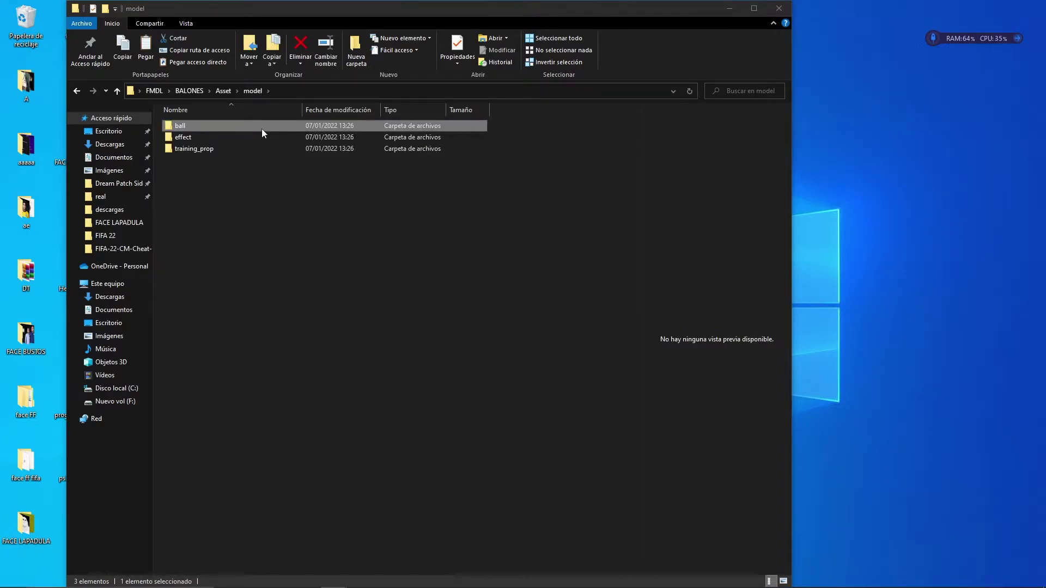
pyautogui.doubleClick(262, 129)
# Delete the unneeded common, effect and training_prop folders from the extracted files.
pyautogui.scroll(-4, 347, 223)
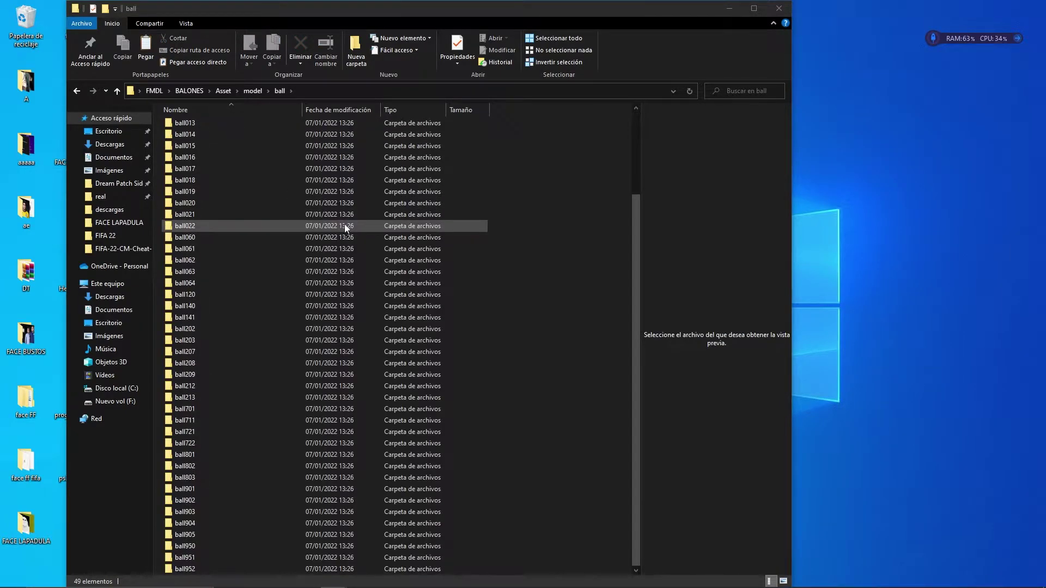
pyautogui.click(203, 90)
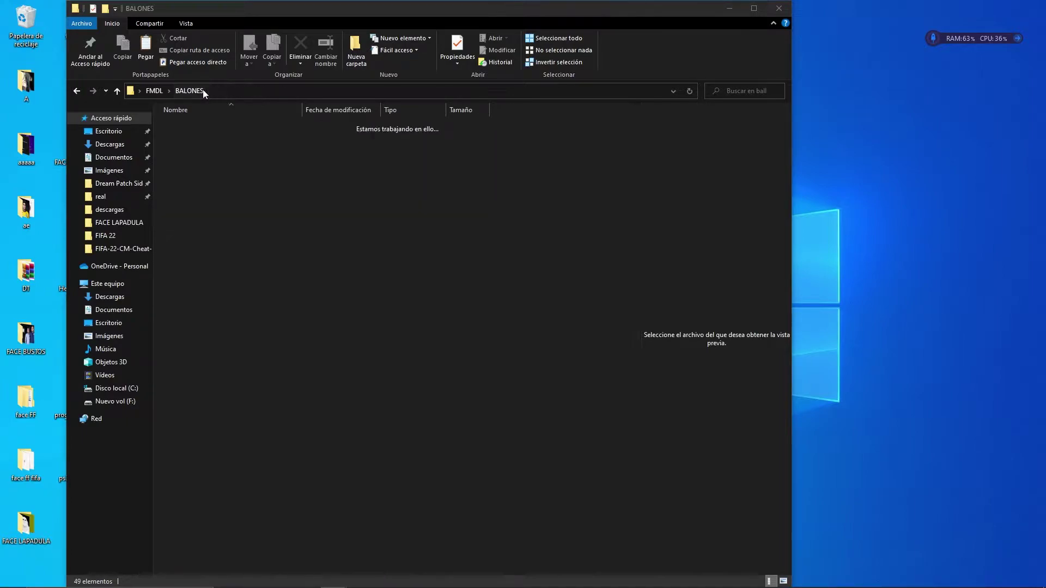
pyautogui.click(224, 134)
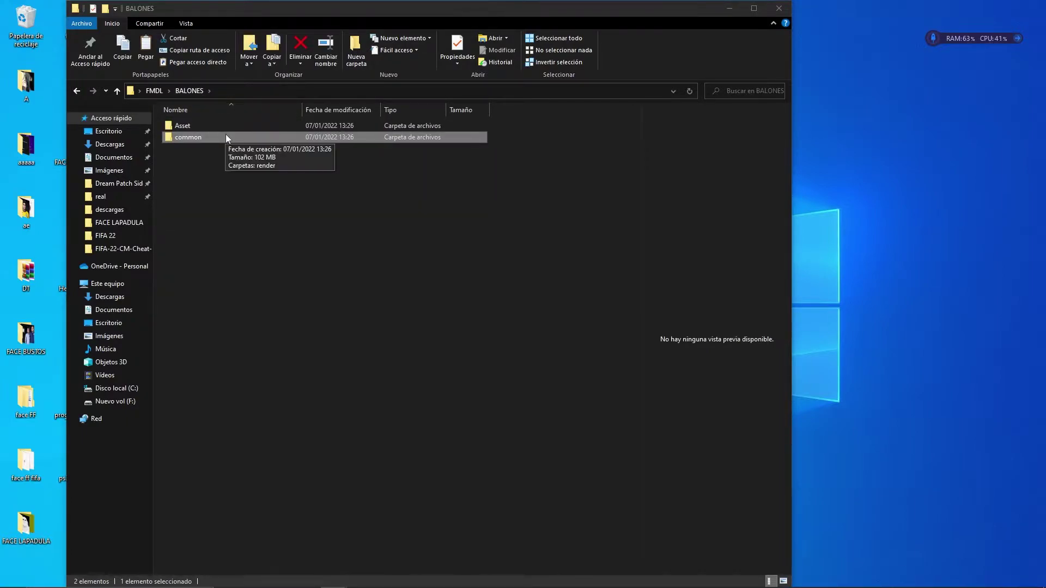
pyautogui.press('Delete')
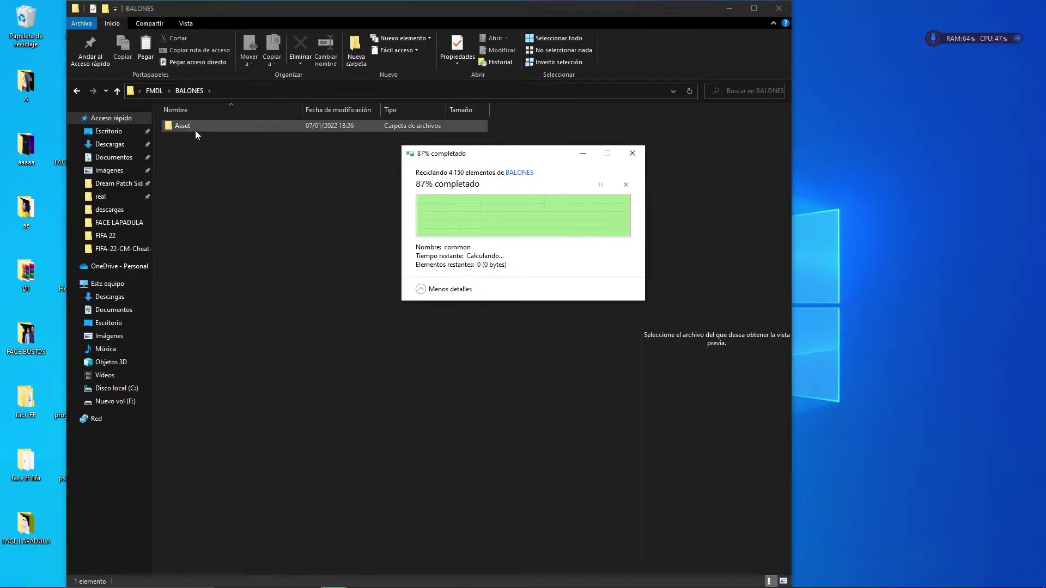
pyautogui.doubleClick(190, 127)
pyautogui.doubleClick(191, 126)
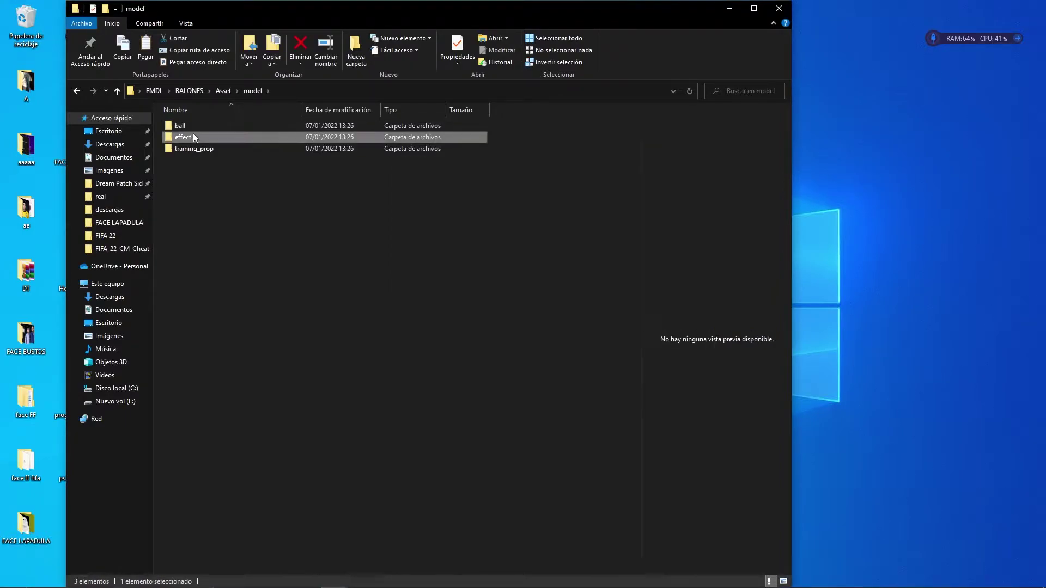
pyautogui.press('Delete')
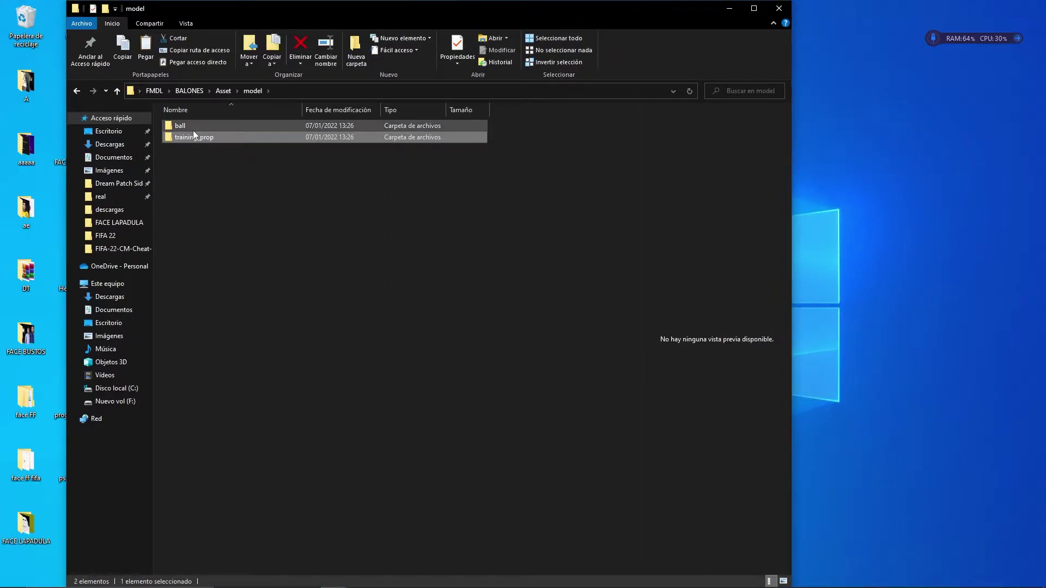
pyautogui.press('Delete')
# Open ball000\#Win and select ball.fpk.
pyautogui.doubleClick(193, 128)
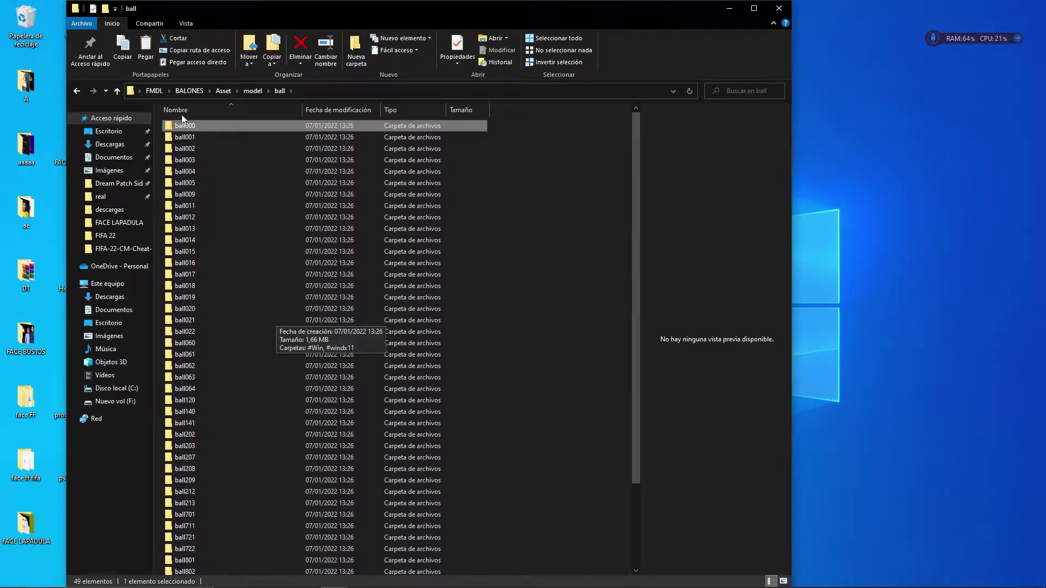
pyautogui.doubleClick(208, 127)
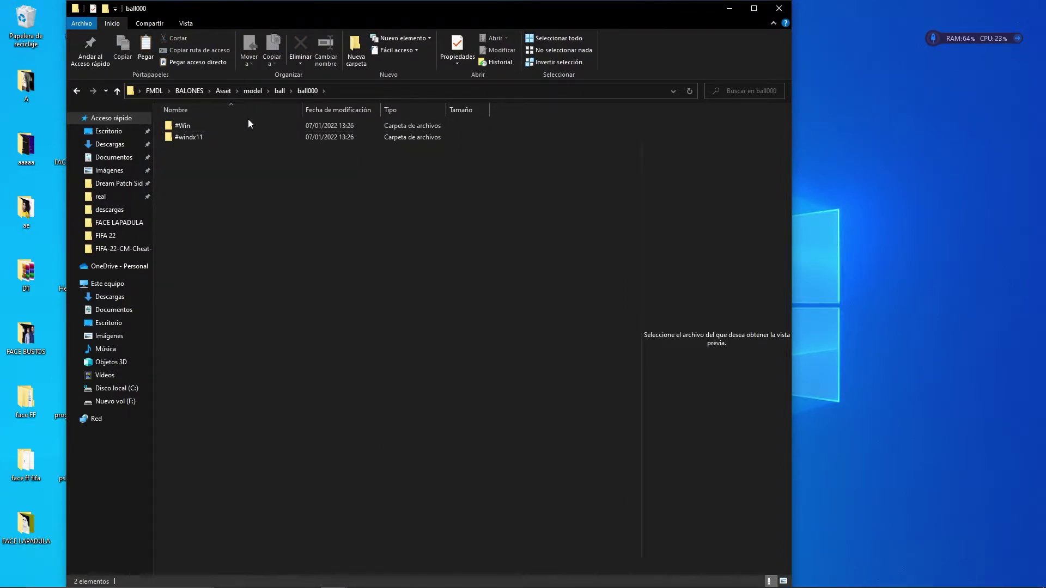
pyautogui.hotkey('ctrl', 'w')
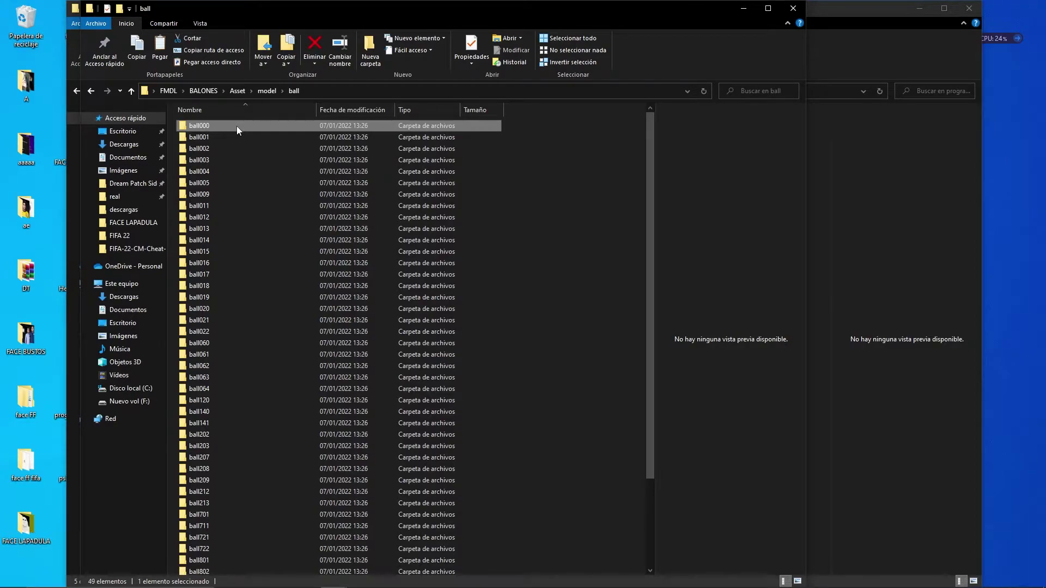
pyautogui.moveTo(199, 126)
pyautogui.doubleClick(230, 125)
pyautogui.click(231, 126)
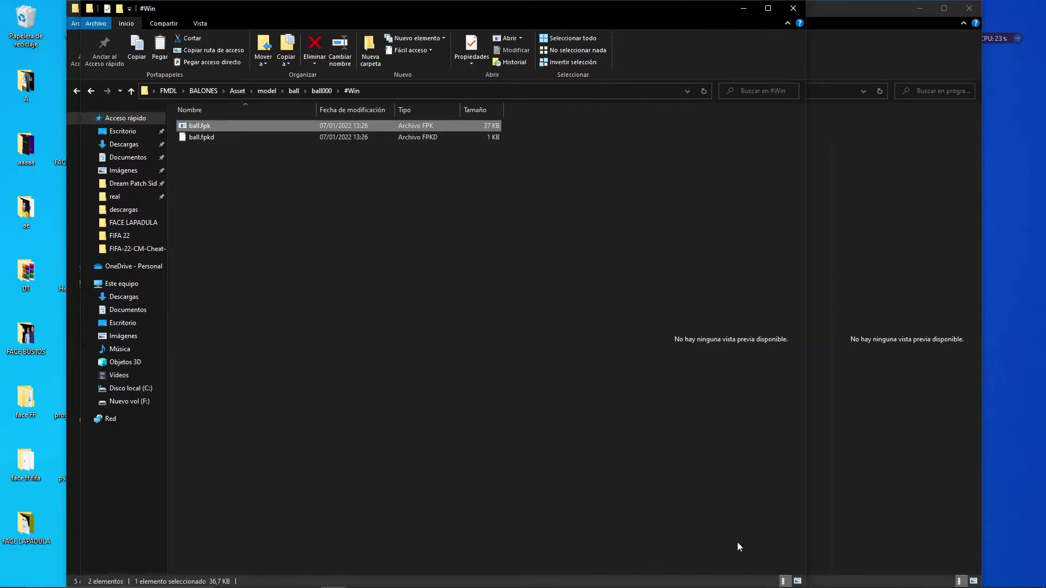
# Extract GzsTool.v0.5.3.rar into its own folder and run GzsTool.exe from it.
pyautogui.moveTo(333, 577)
pyautogui.click(319, 528)
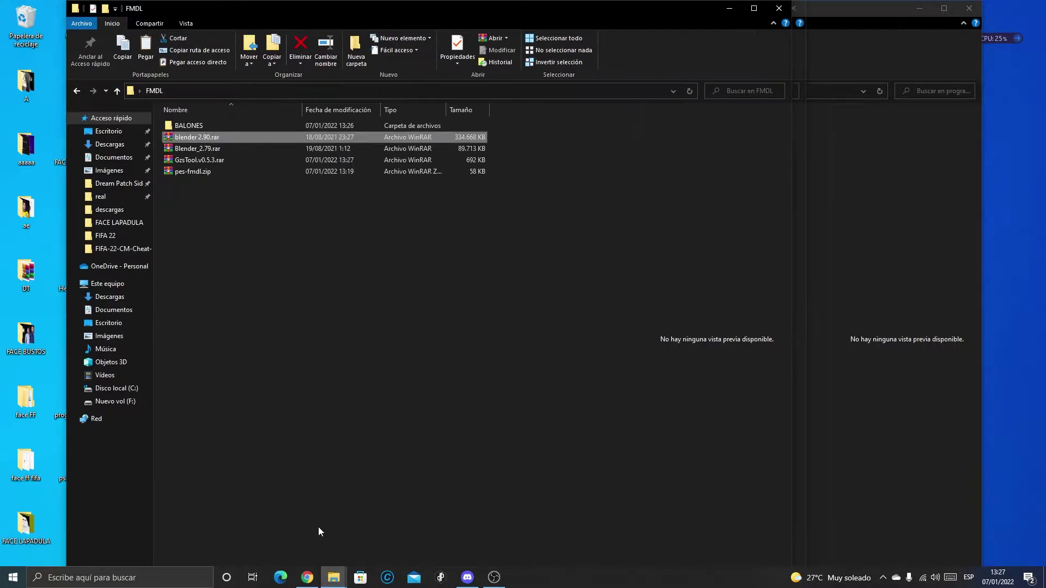
pyautogui.click(194, 163)
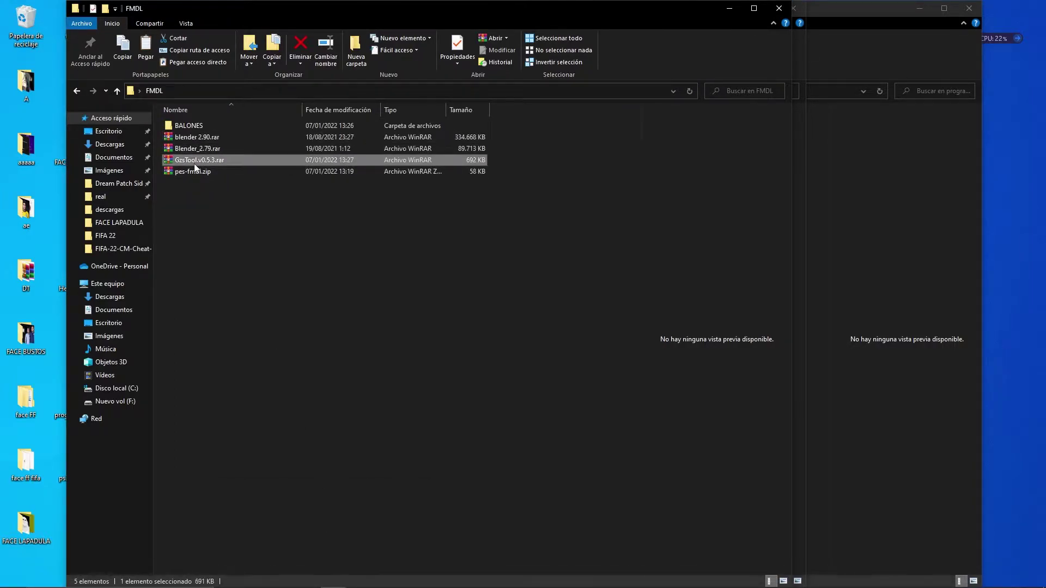
pyautogui.rightClick(194, 163)
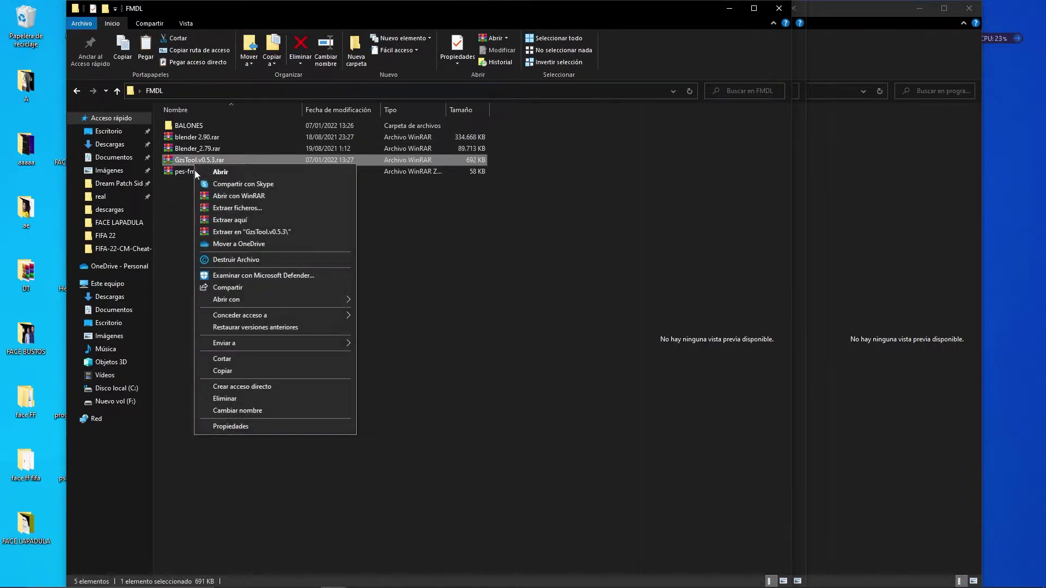
pyautogui.click(211, 223)
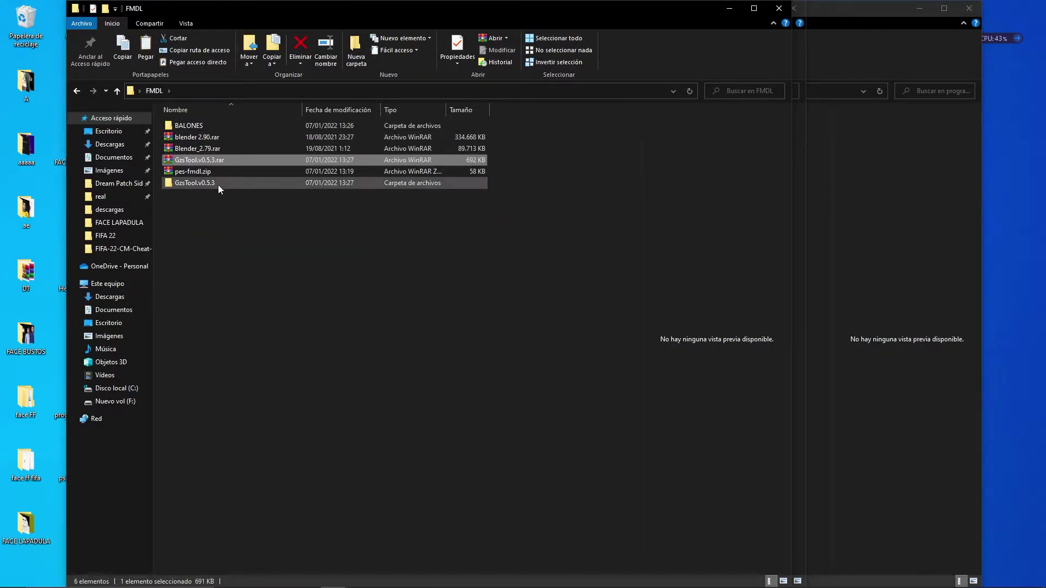
pyautogui.doubleClick(218, 184)
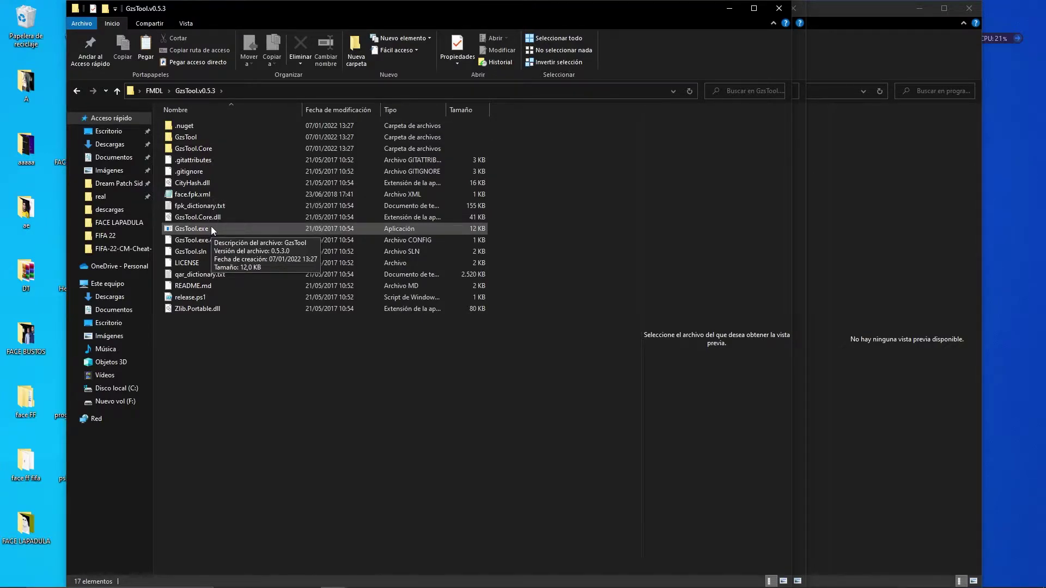
pyautogui.click(211, 227)
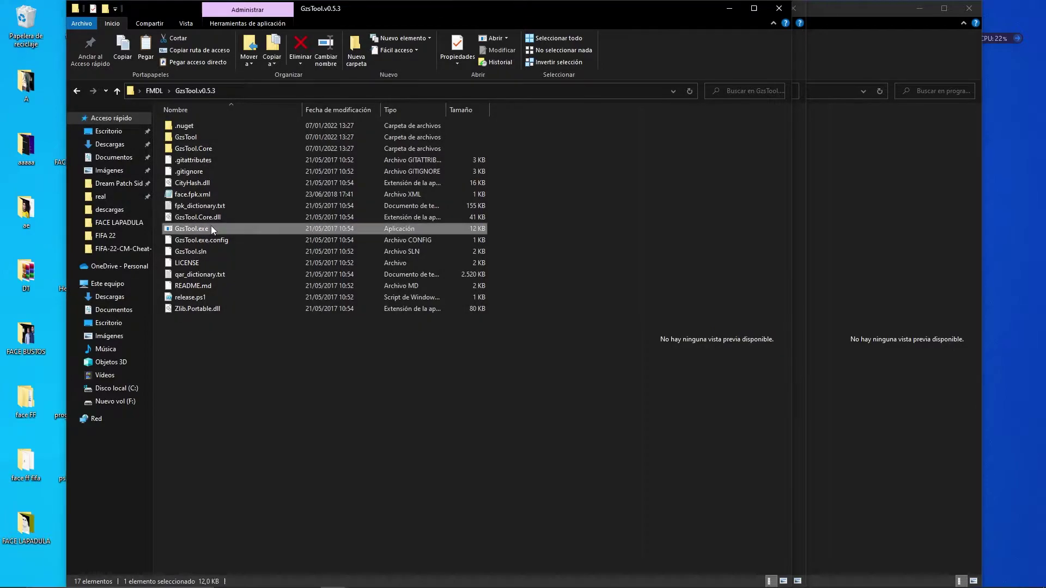
# Start opening ball.fpk with a different app by browsing for a program.
pyautogui.click(728, 8)
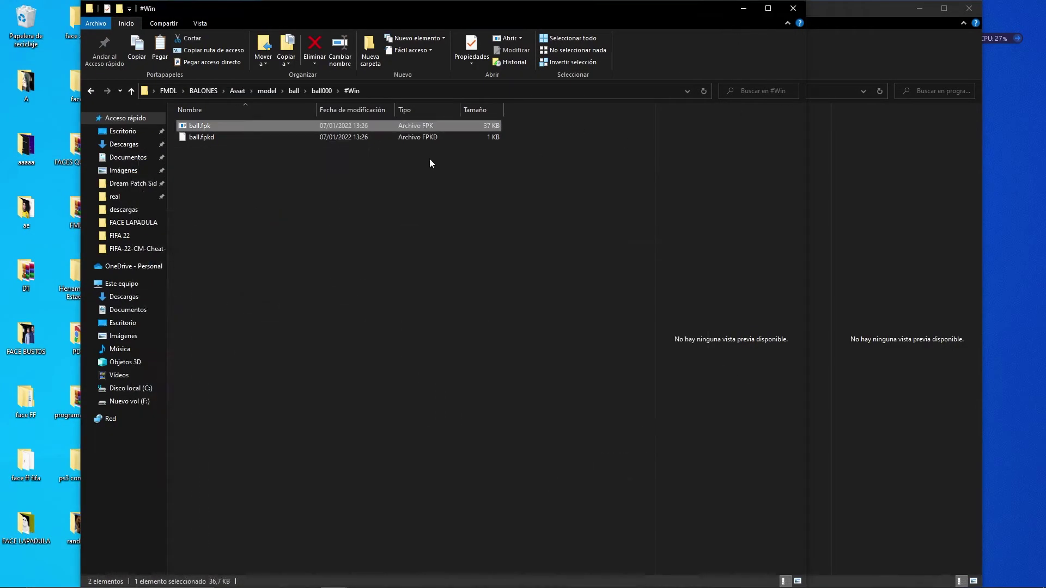
pyautogui.rightClick(225, 126)
pyautogui.moveTo(257, 214)
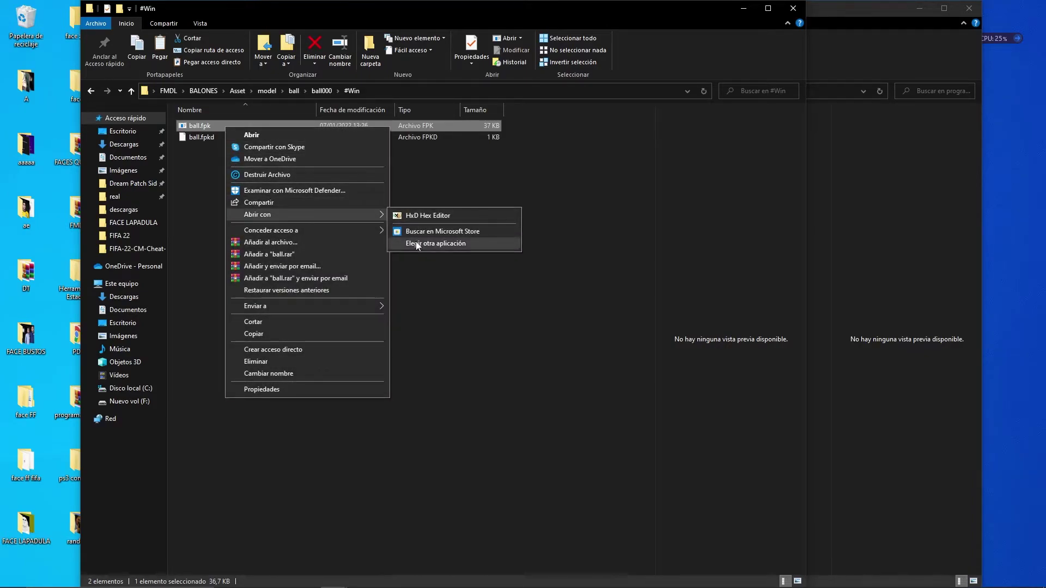
pyautogui.click(409, 243)
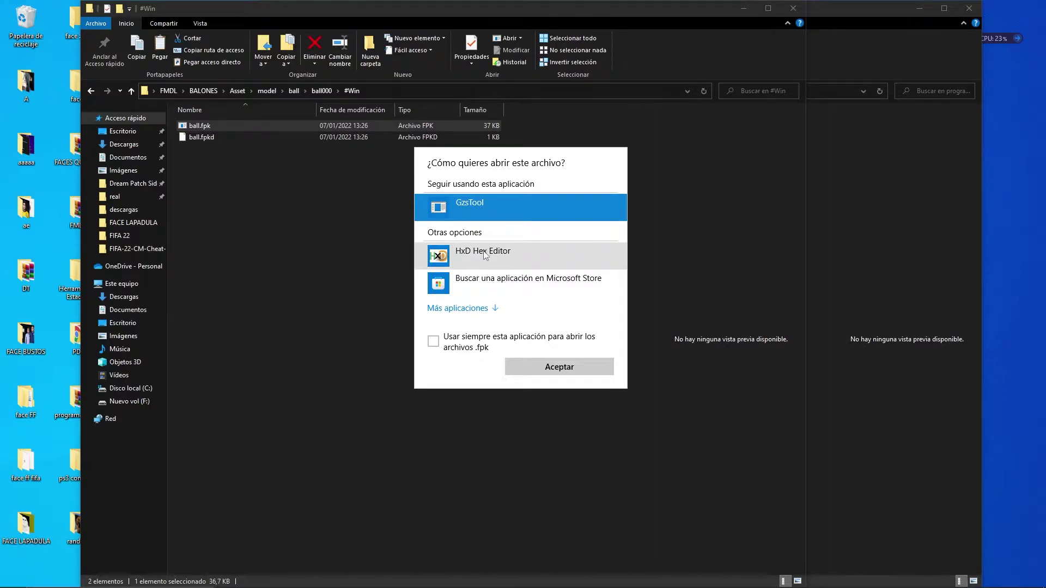
pyautogui.click(483, 309)
pyautogui.scroll(-3, 484, 326)
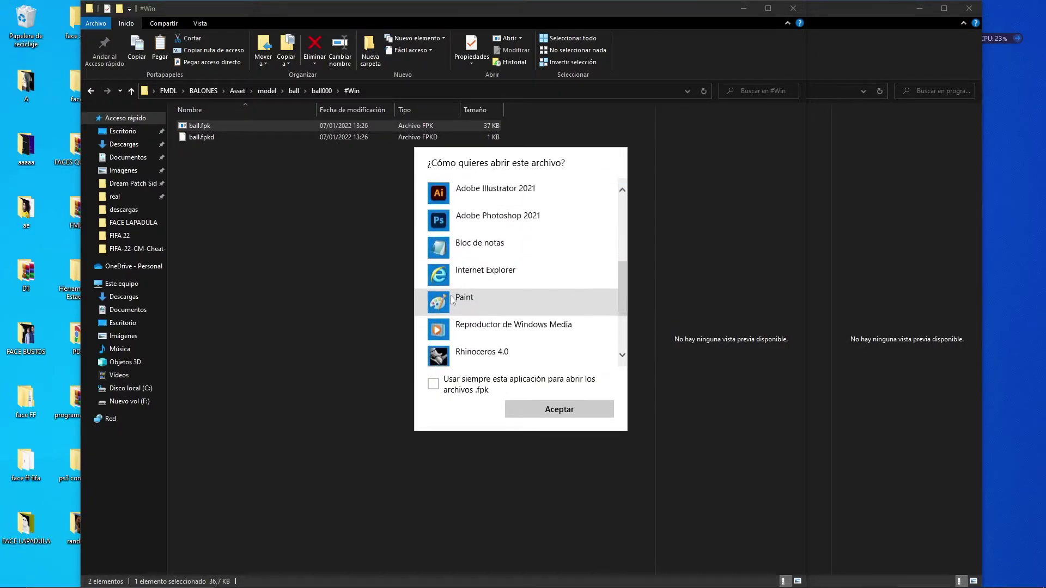
pyautogui.scroll(-2, 485, 343)
pyautogui.click(488, 351)
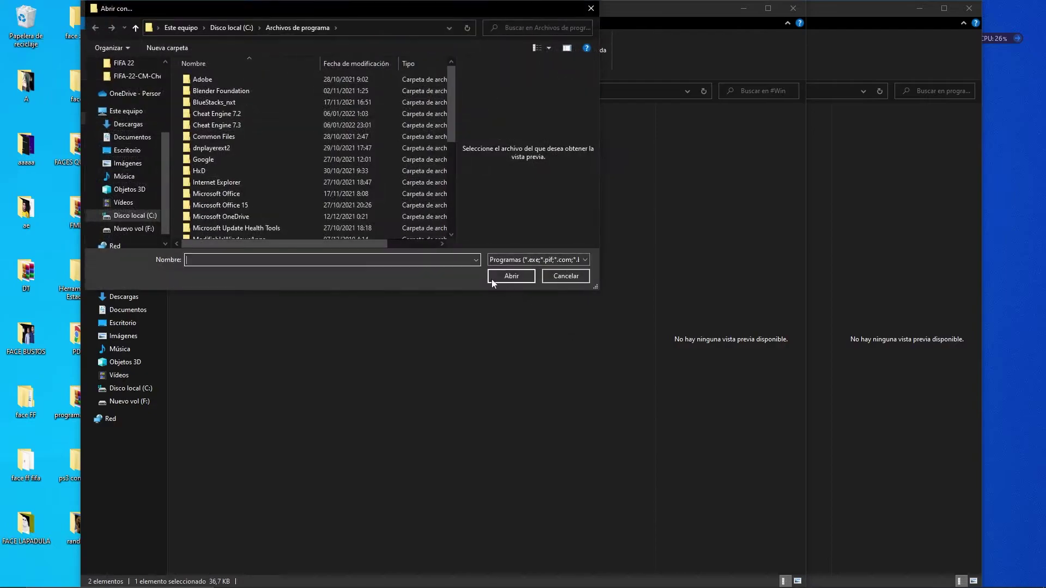
# Unpack ball.fpk with FMDL\GzsTool.v0.5.3\GzsTool.exe, then open the ball_fpk folder.
pyautogui.click(114, 152)
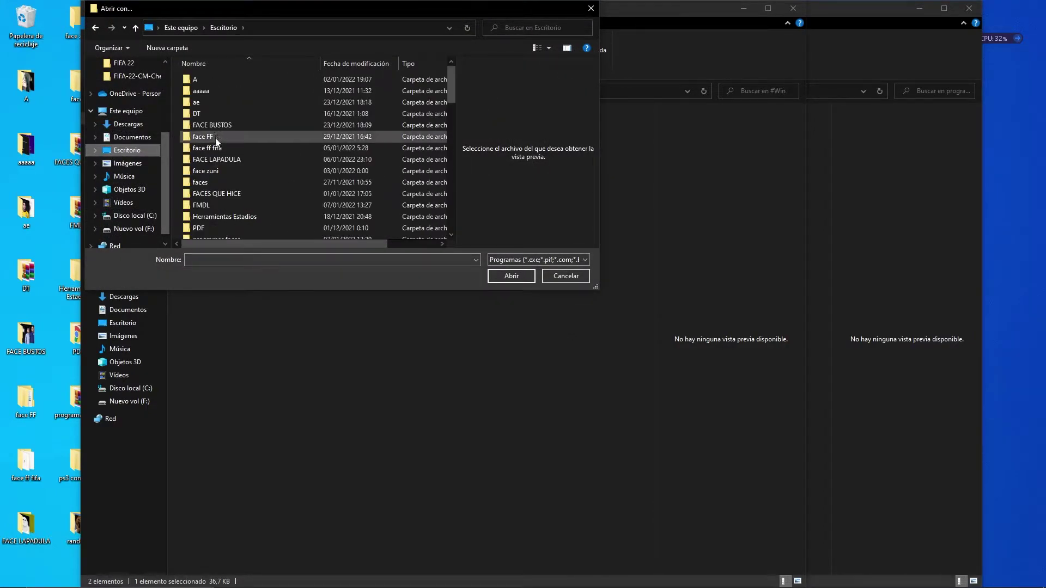
pyautogui.doubleClick(209, 205)
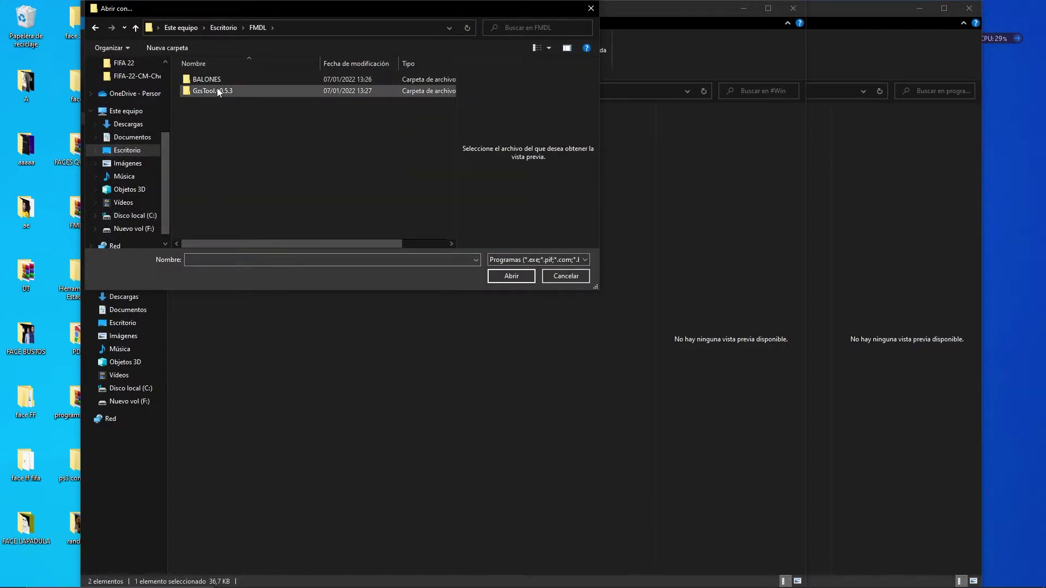
pyautogui.doubleClick(217, 90)
pyautogui.doubleClick(210, 114)
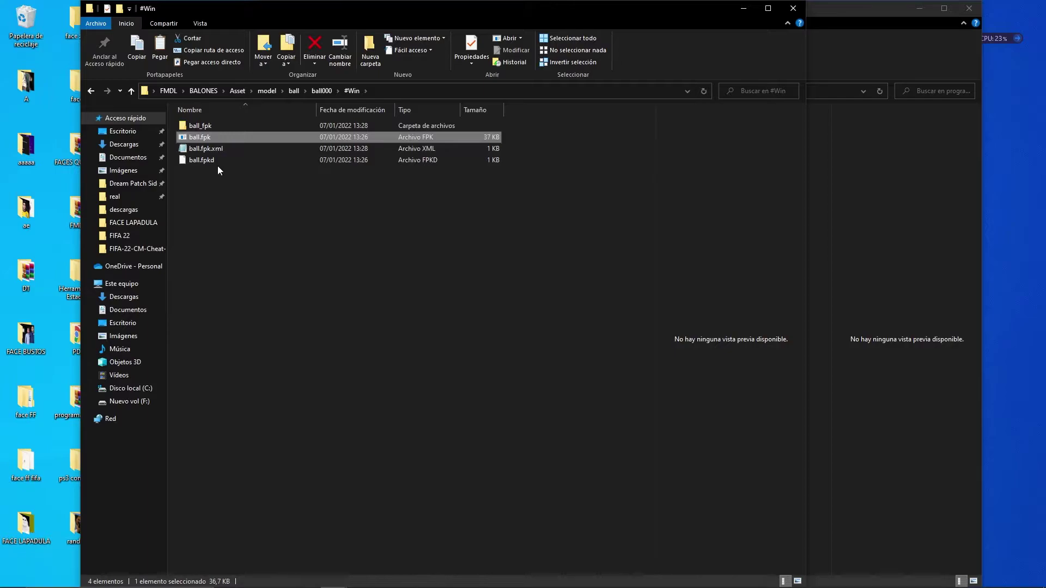
pyautogui.doubleClick(203, 123)
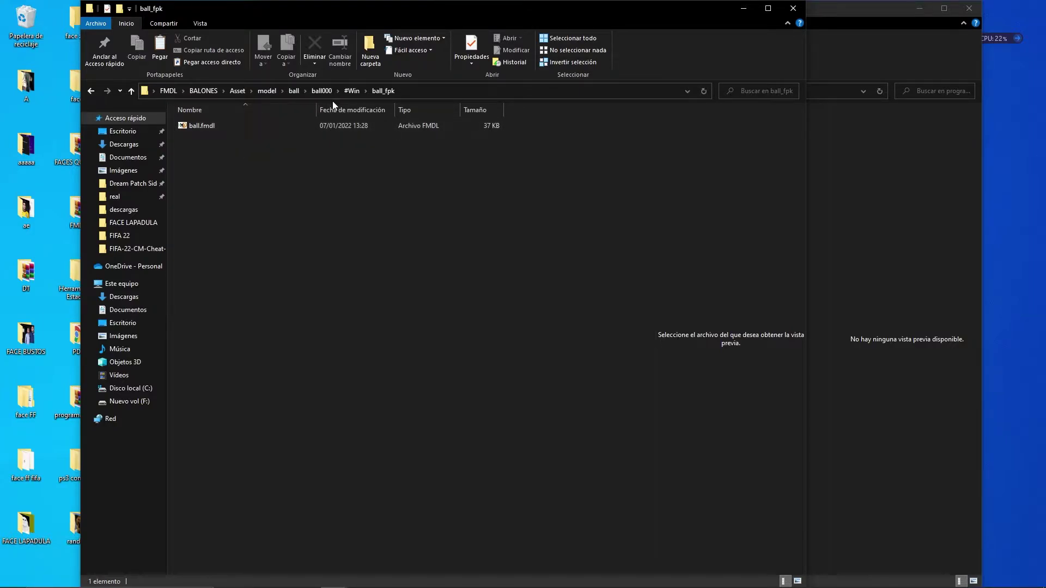
pyautogui.moveTo(523, 585)
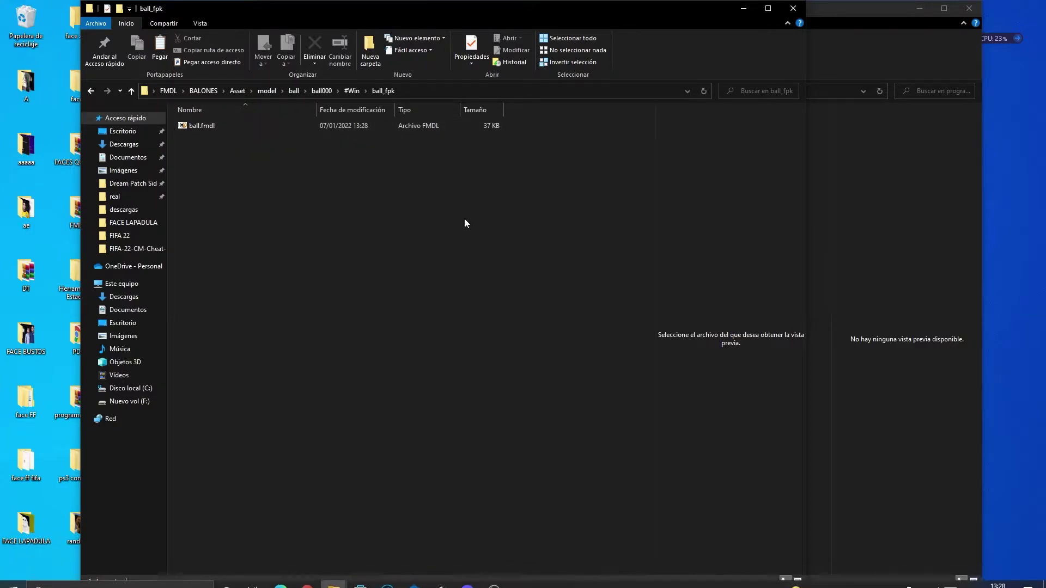
# Minimize the programas faces window and go from the GzsTool.v0.5.3 window up to FMDL.
pyautogui.click(838, 122)
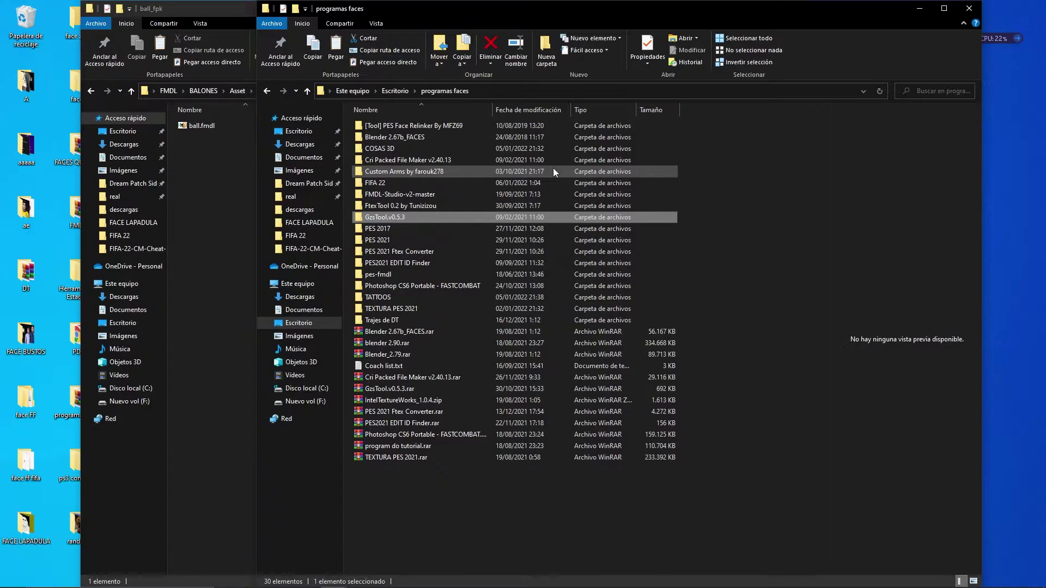
pyautogui.click(920, 10)
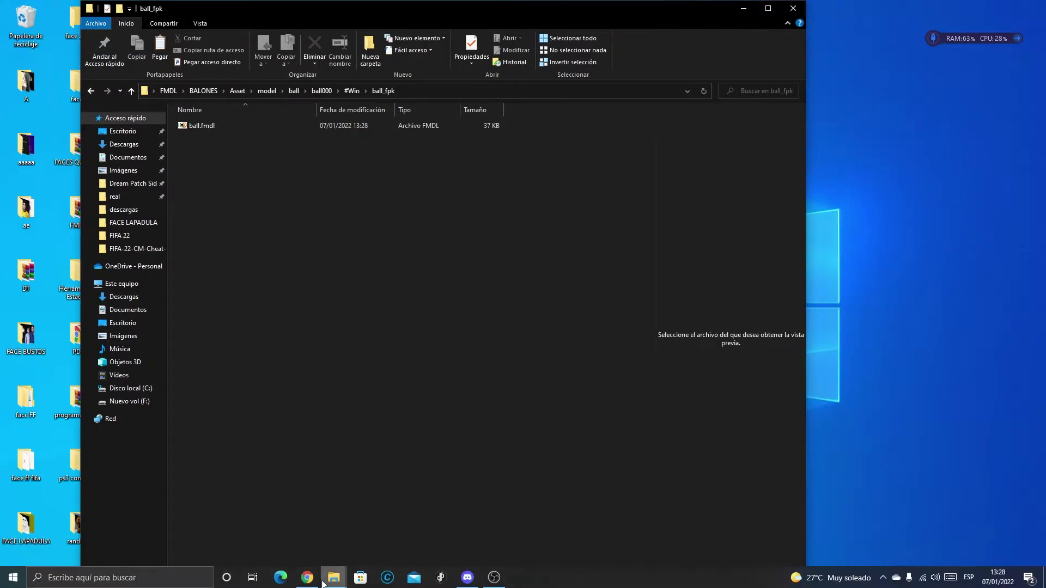
pyautogui.moveTo(333, 577)
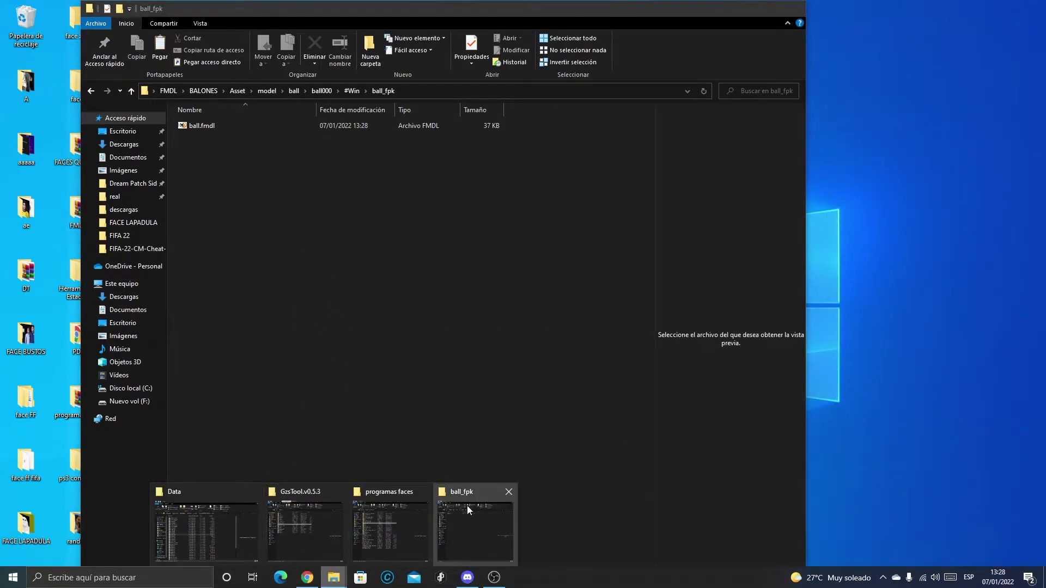
pyautogui.click(305, 520)
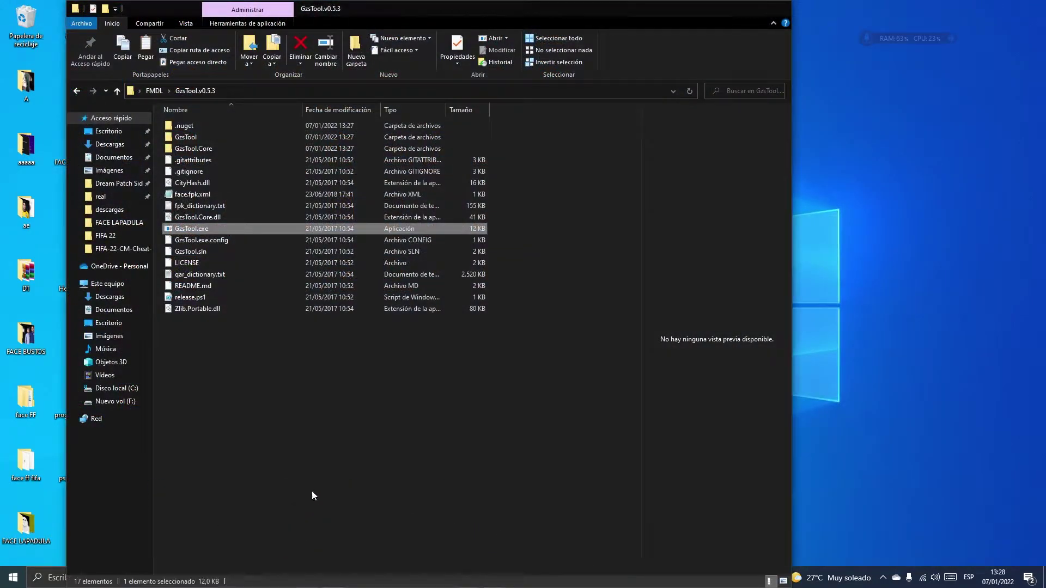
pyautogui.click(162, 93)
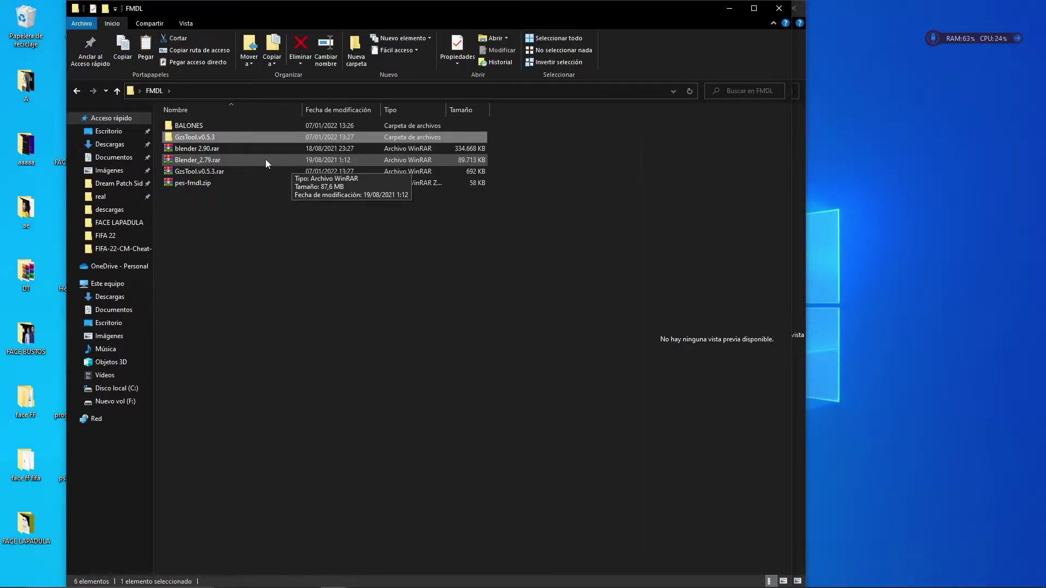
# Extract Blender_2.79.rar here, into the FMDL folder.
pyautogui.rightClick(264, 159)
pyautogui.click(217, 153)
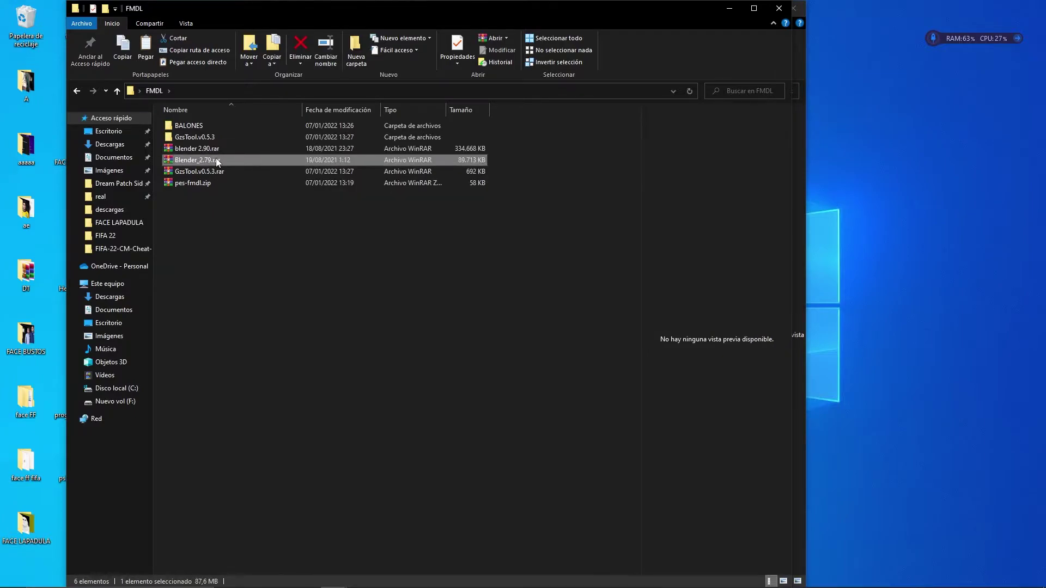
pyautogui.rightClick(217, 161)
pyautogui.click(254, 212)
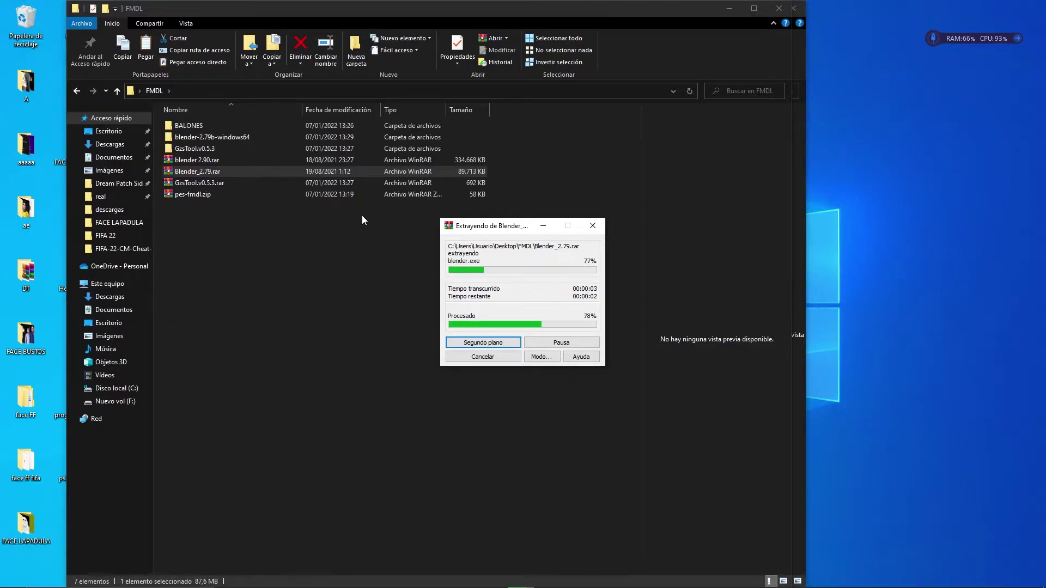
pyautogui.click(188, 195)
pyautogui.moveTo(231, 234); pyautogui.dragTo(192, 194)
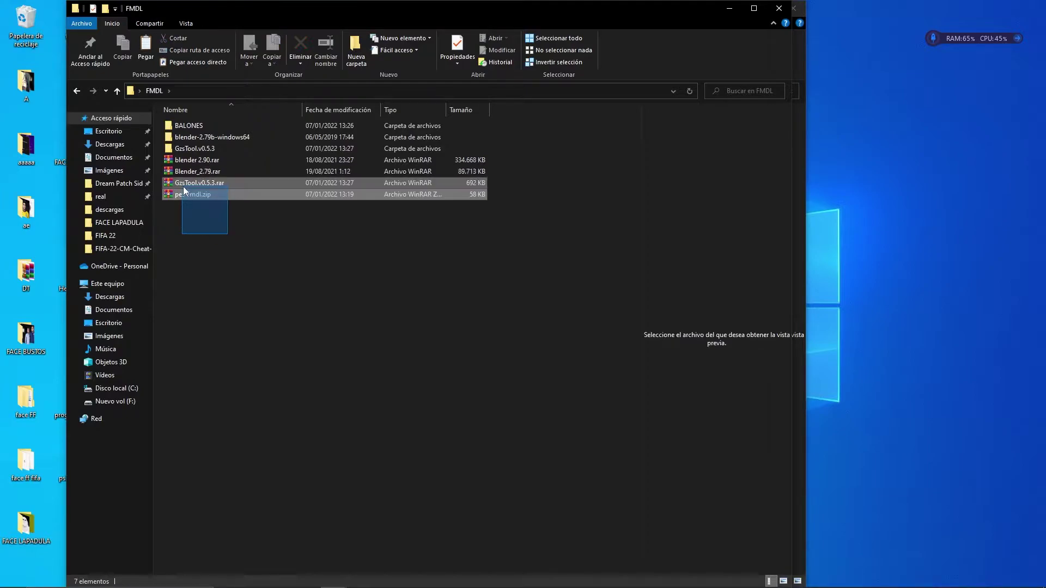
pyautogui.moveTo(518, 195)
pyautogui.mouseDown()
pyautogui.moveTo(328, 291)
pyautogui.moveTo(265, 287)
pyautogui.mouseUp()
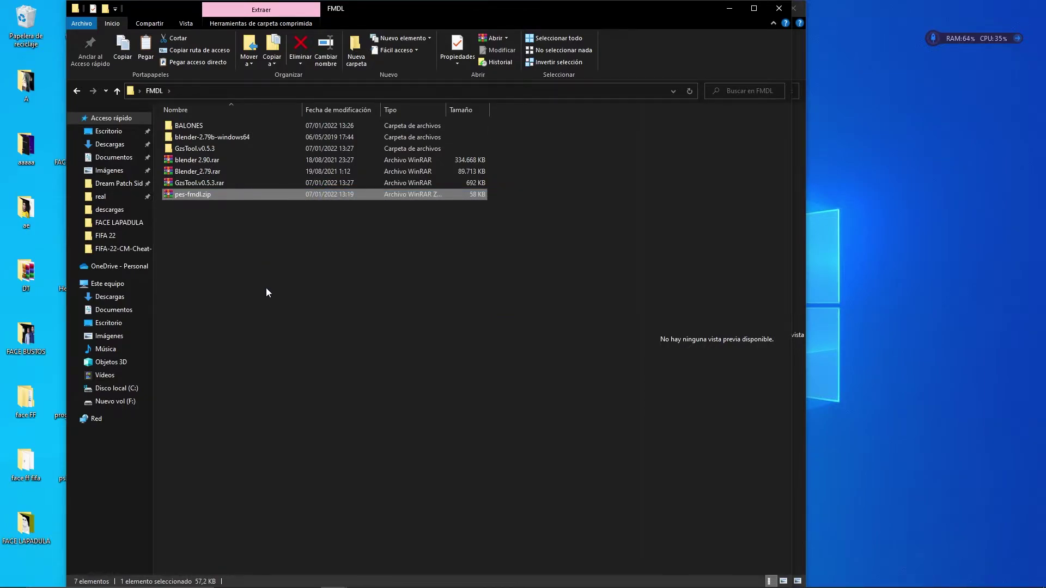
pyautogui.click(197, 228)
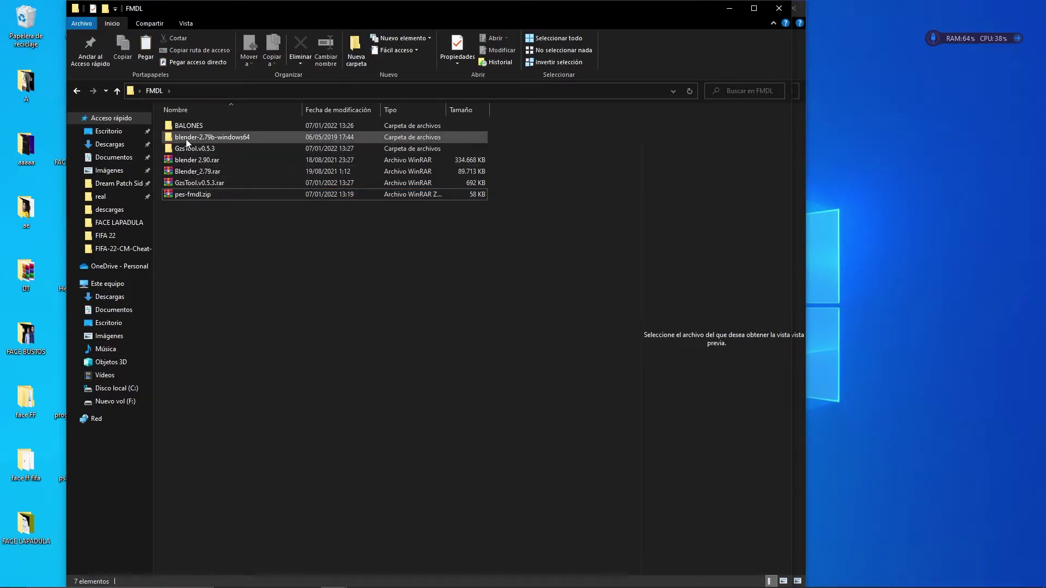
# Launch blender.exe from the blender-2.79b-windows64 folder.
pyautogui.doubleClick(185, 139)
pyautogui.click(212, 204)
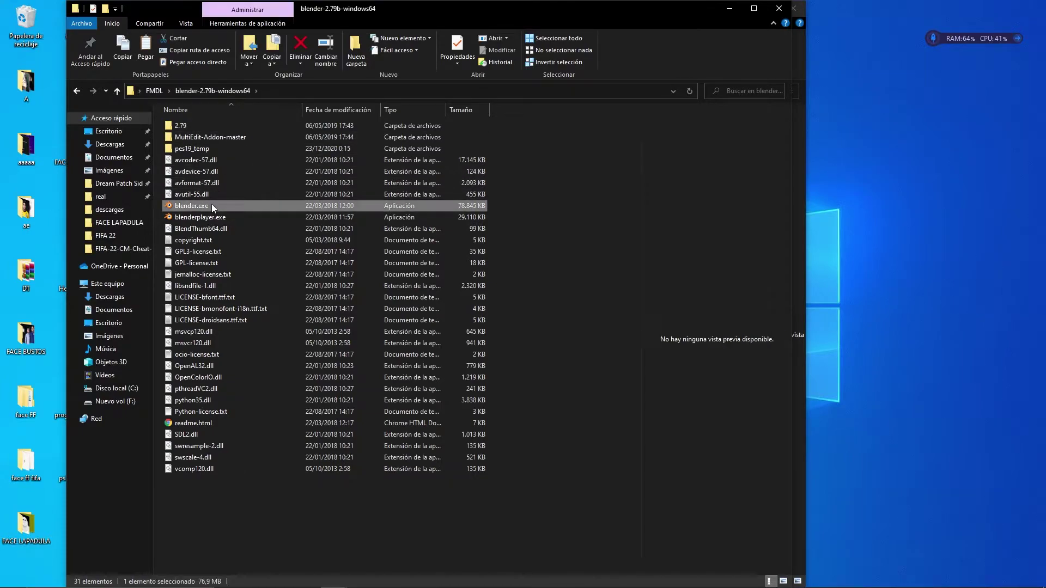
pyautogui.doubleClick(212, 205)
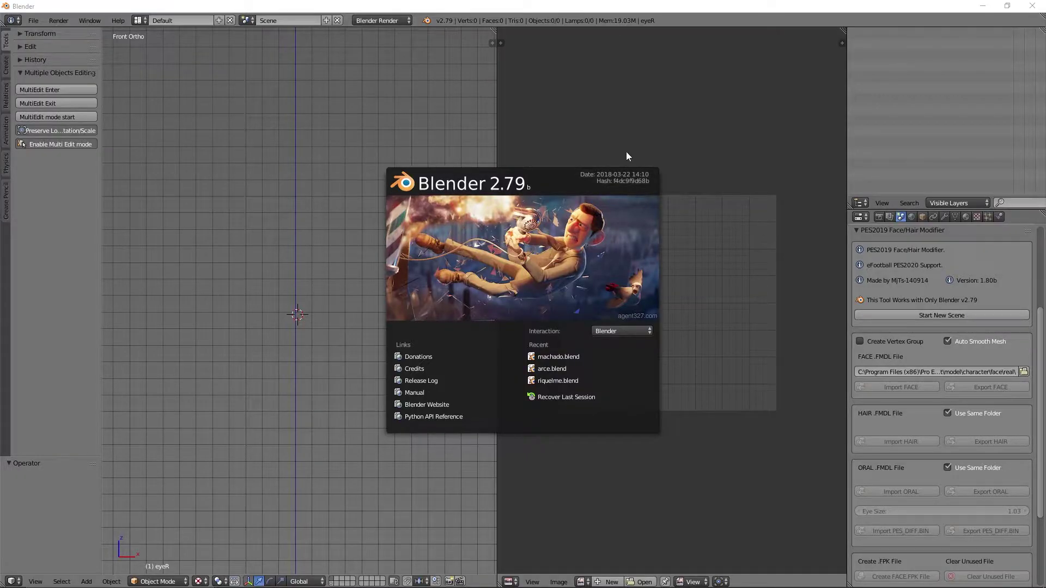
# Dismiss the Blender 2.79 splash screen and open the File menu.
pyautogui.click(626, 155)
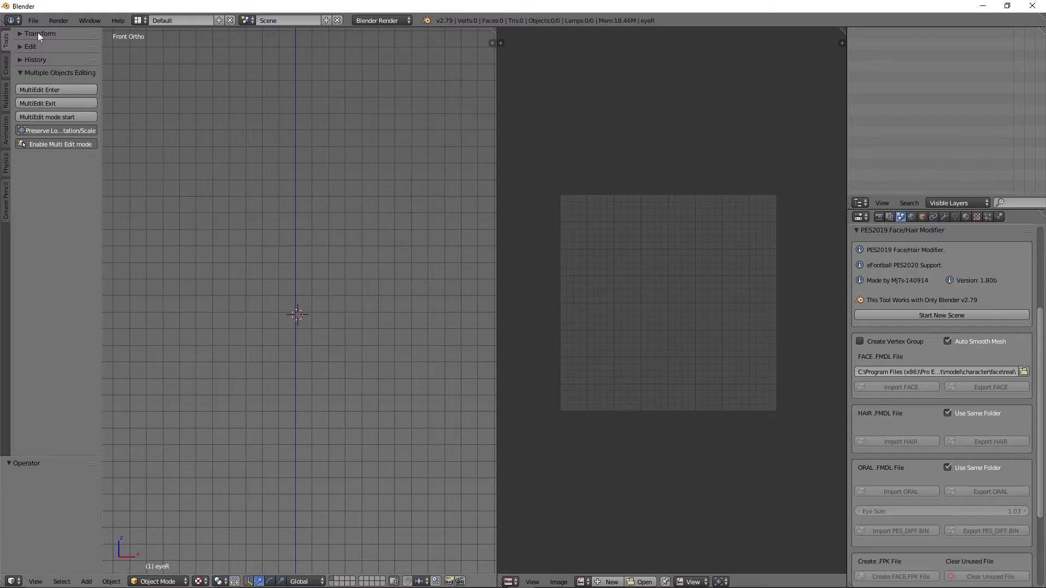
pyautogui.click(33, 21)
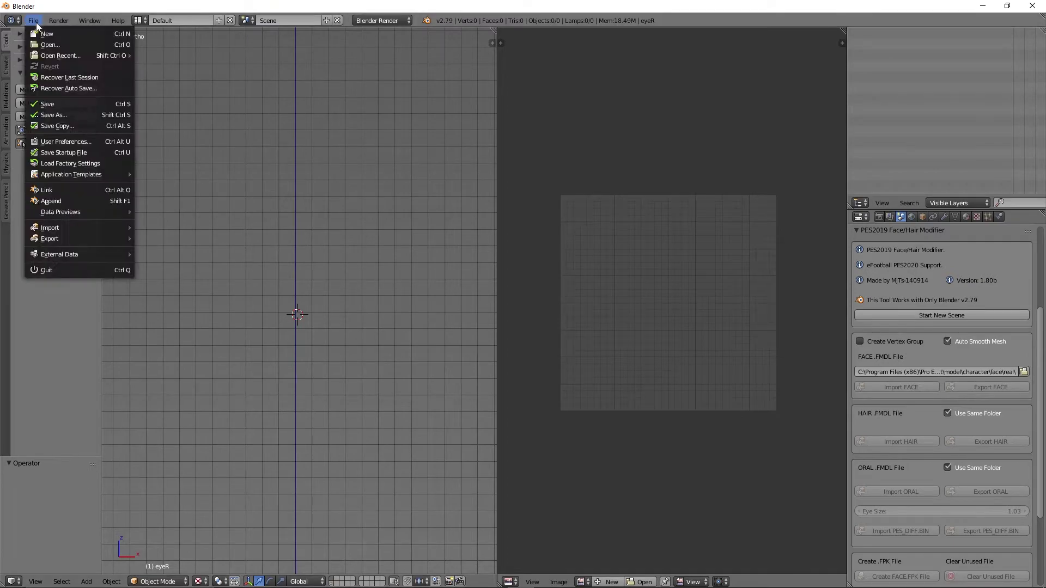
# In User Preferences > System, set Language to Spanish and enable Translate Interface.
pyautogui.click(55, 140)
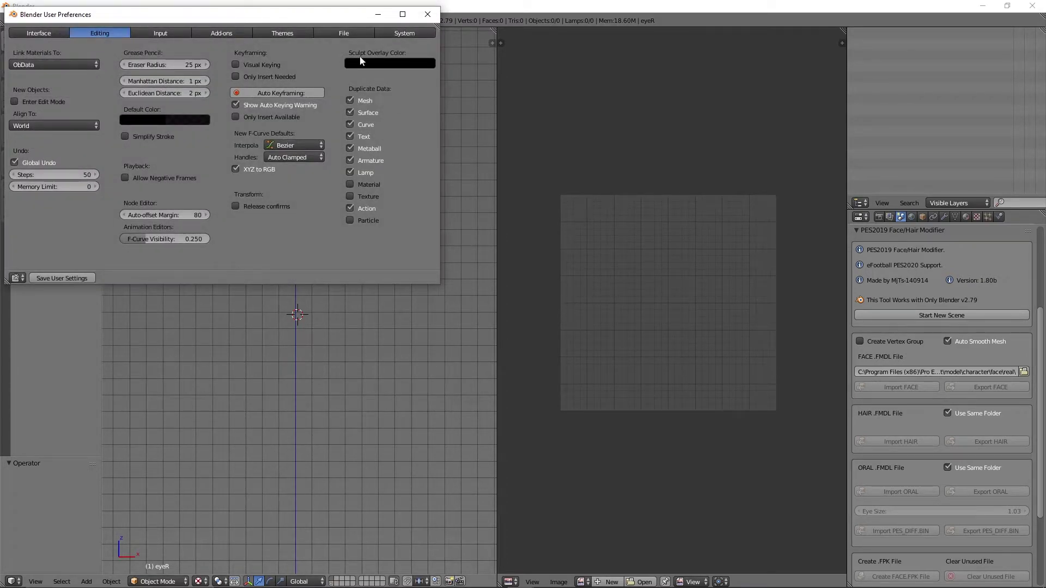
pyautogui.click(396, 32)
pyautogui.scroll(-2, 349, 196)
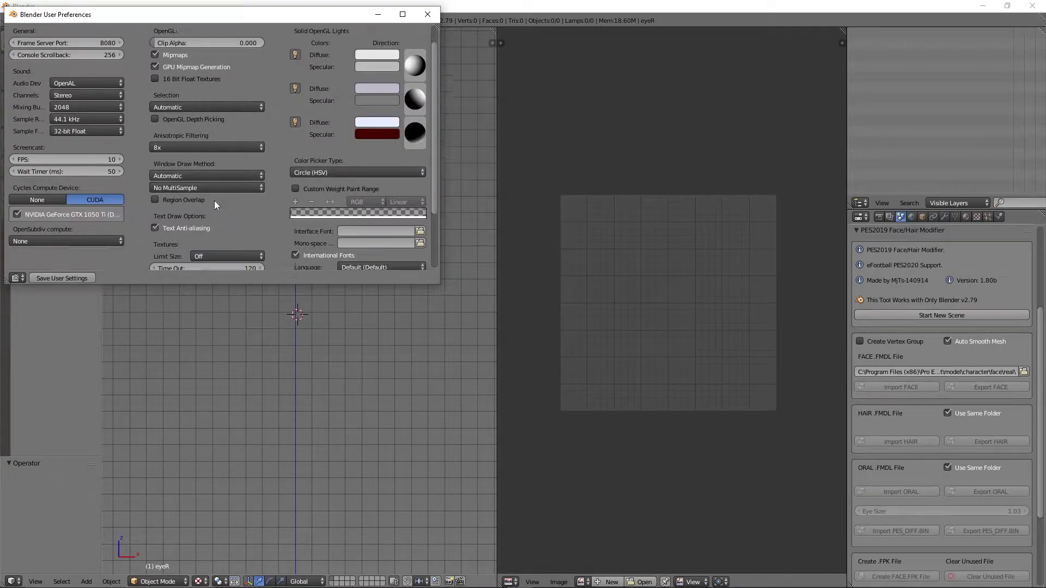
pyautogui.scroll(-3, 349, 196)
pyautogui.click(364, 190)
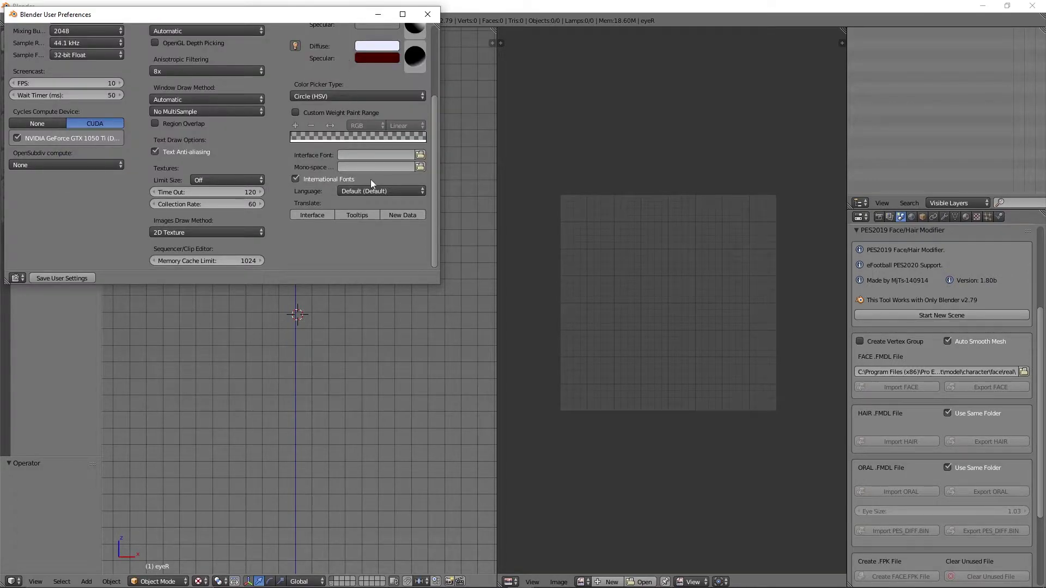
pyautogui.click(371, 188)
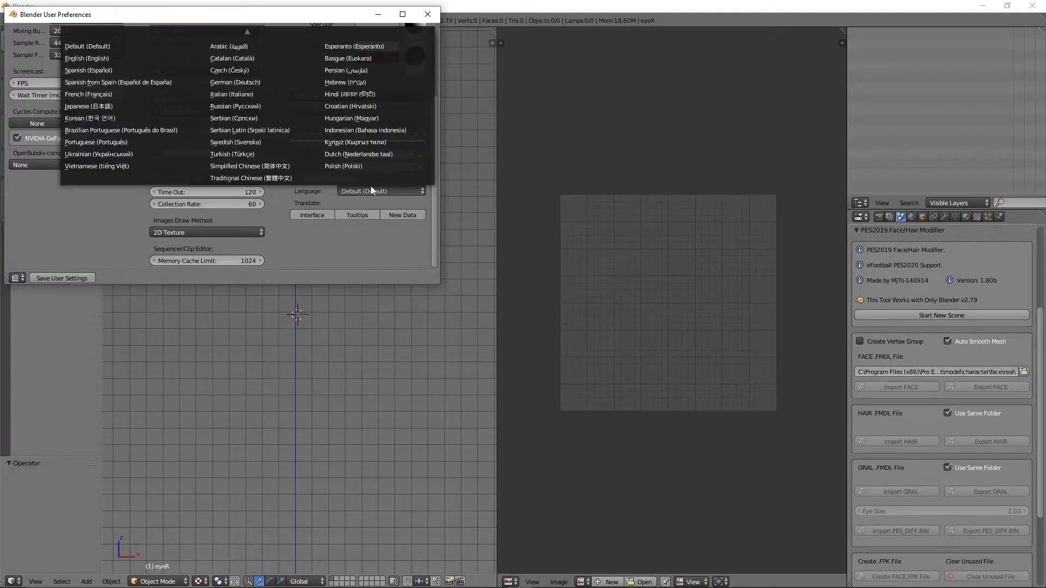
pyautogui.click(118, 70)
pyautogui.scroll(2, 273, 171)
pyautogui.scroll(2, 274, 171)
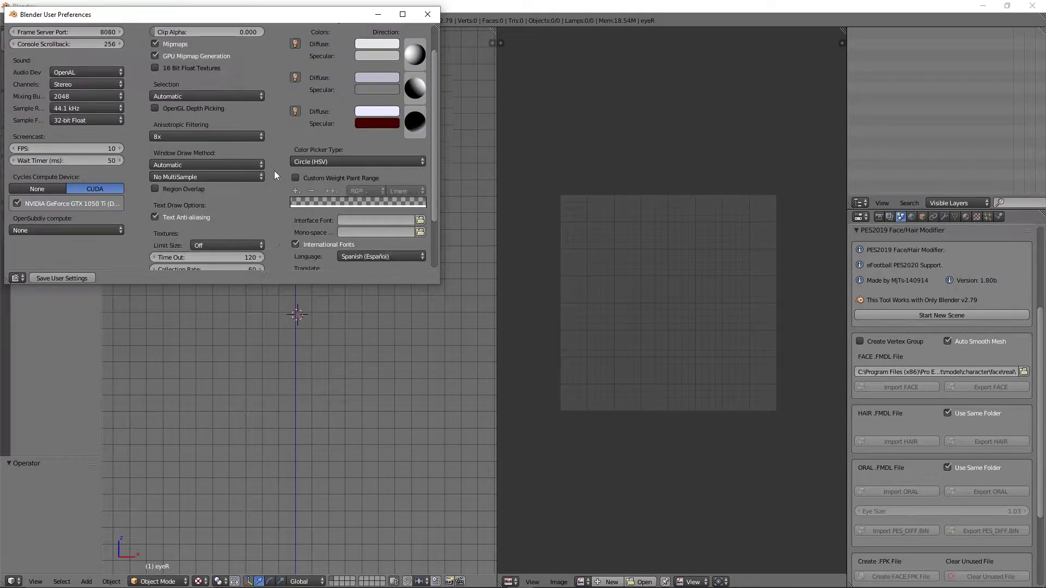
pyautogui.scroll(-3, 274, 171)
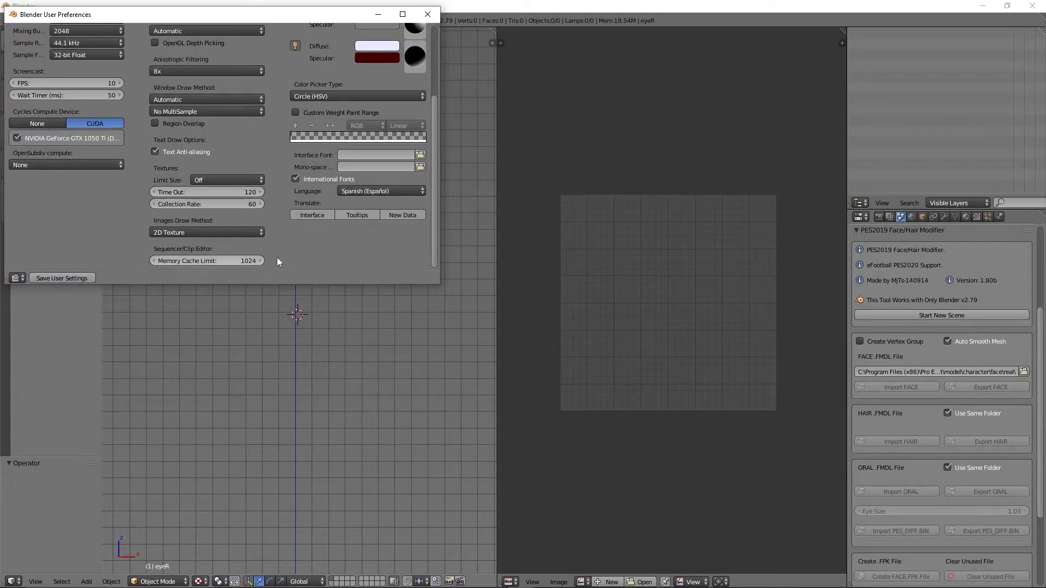
pyautogui.scroll(2, 327, 248)
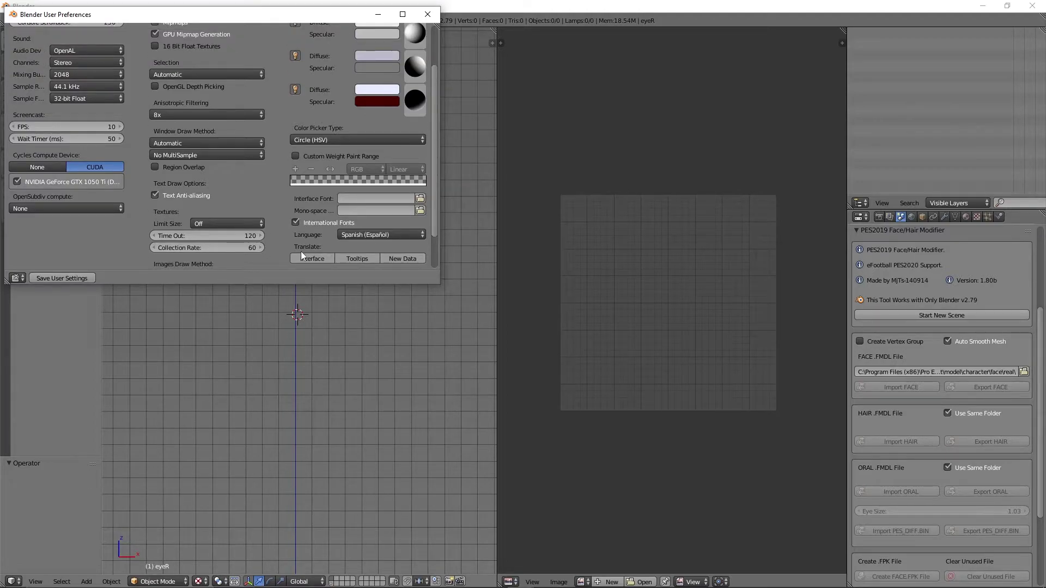
pyautogui.click(311, 257)
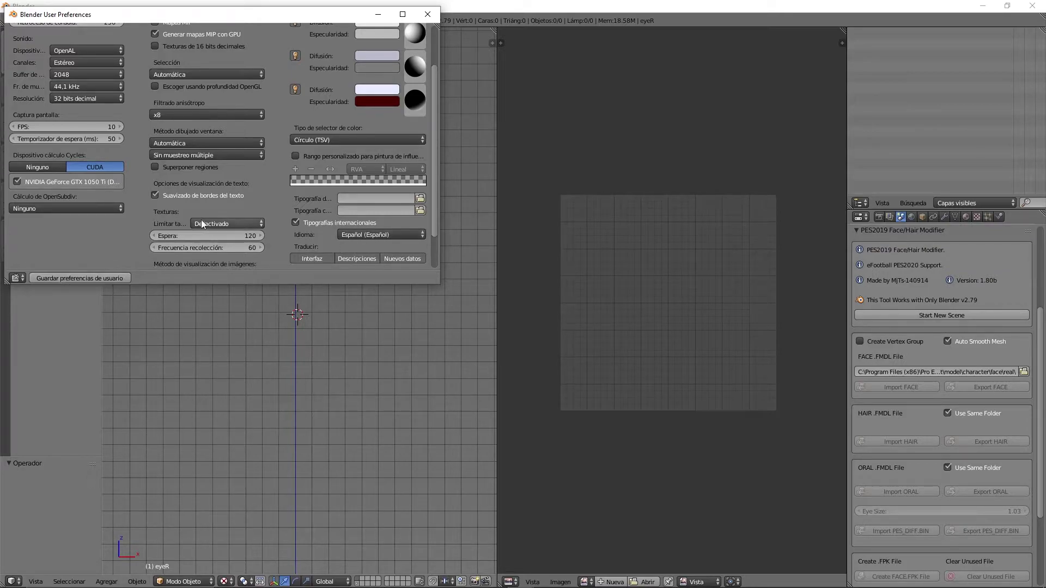
# Change the interface language to English, then view the Add-ons list.
pyautogui.scroll(4, 166, 143)
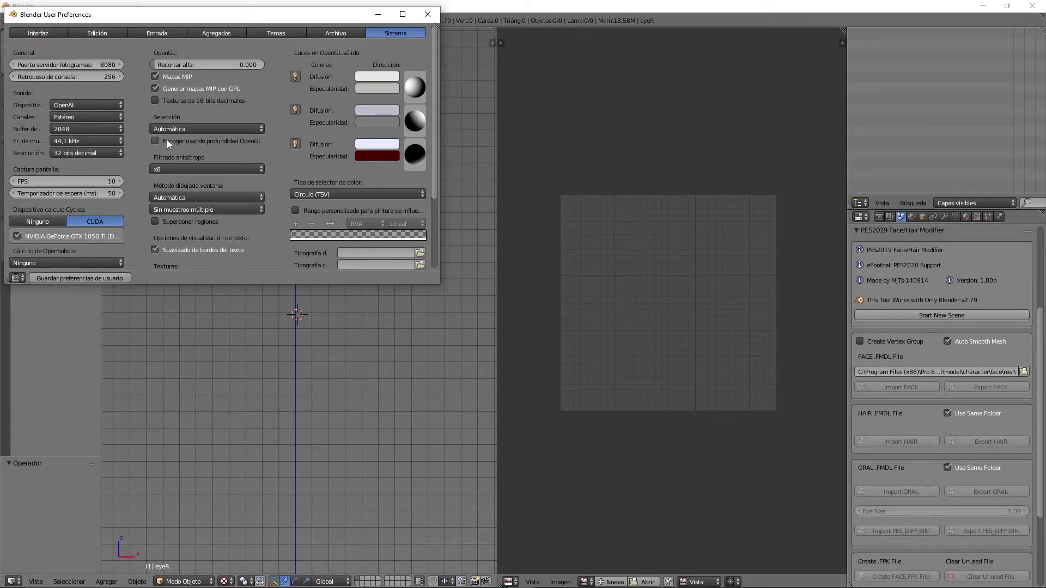
pyautogui.click(212, 32)
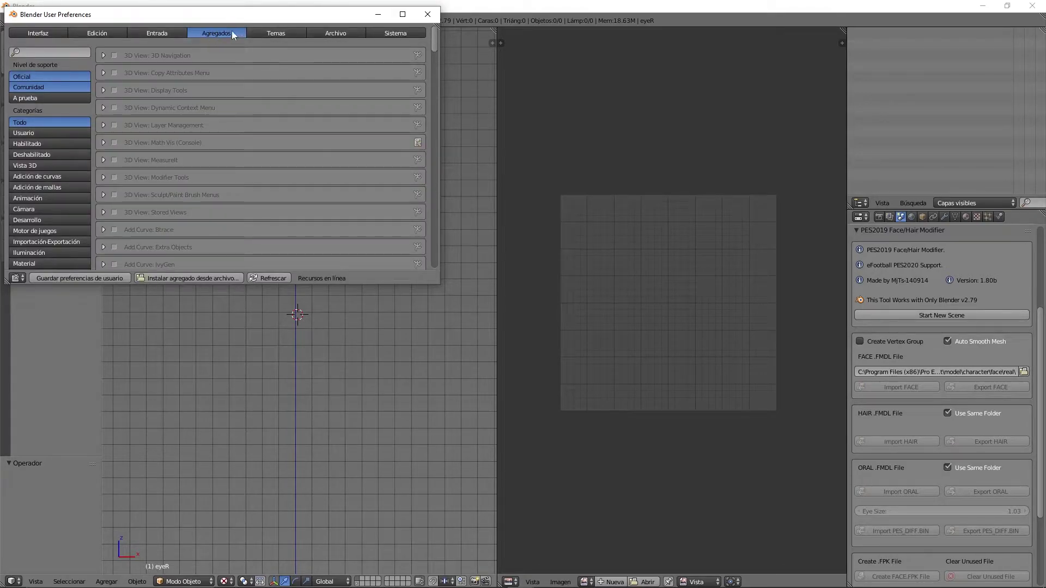
pyautogui.click(398, 34)
pyautogui.scroll(-5, 332, 196)
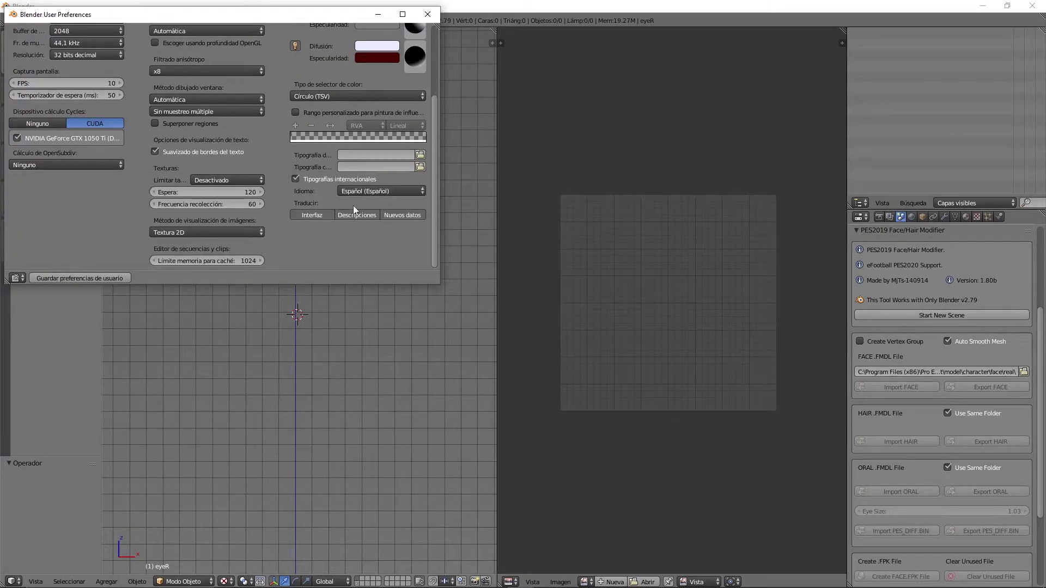
pyautogui.click(376, 191)
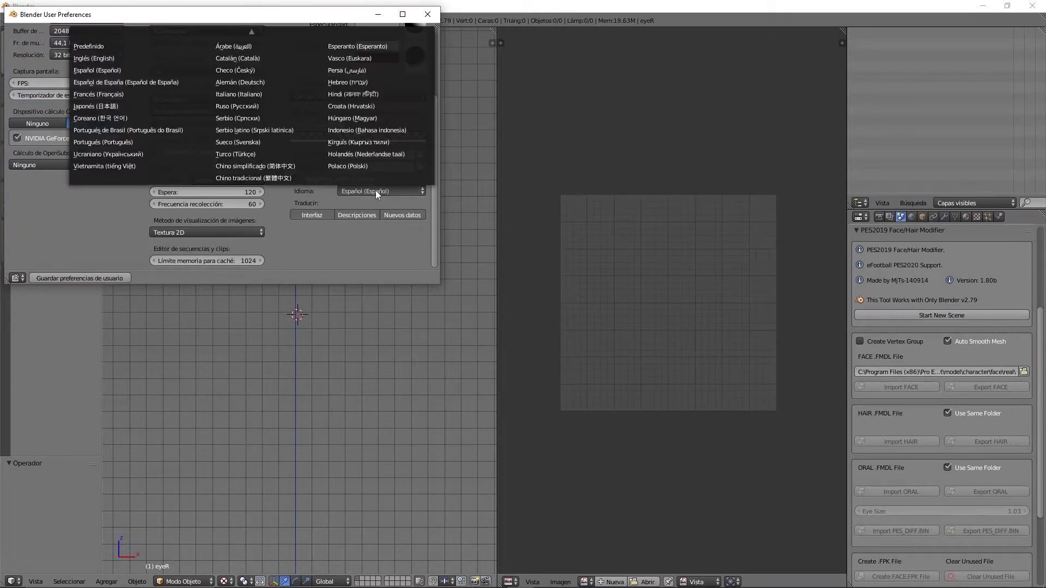
pyautogui.click(102, 59)
pyautogui.scroll(5, 272, 170)
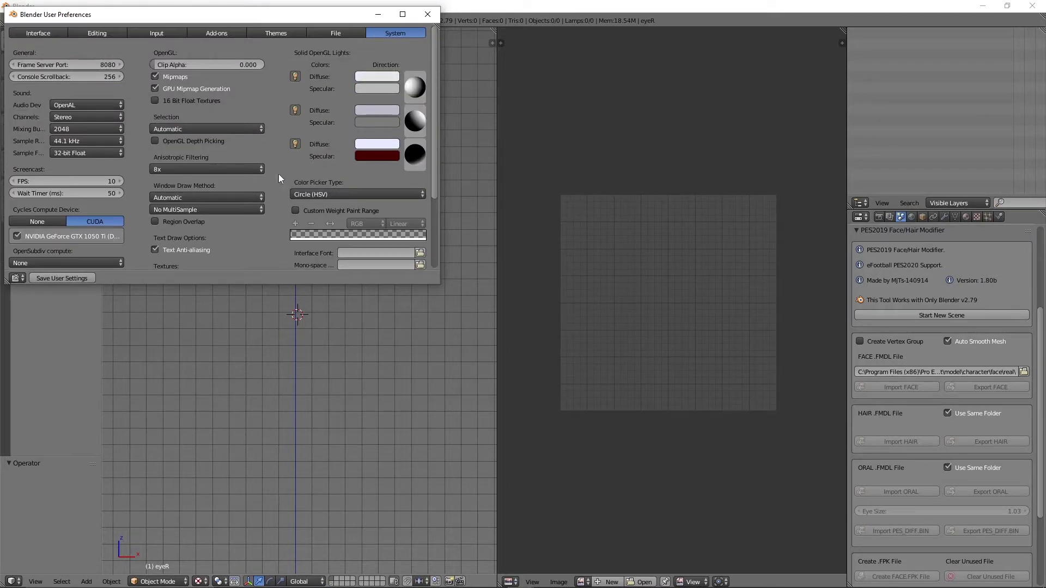
pyautogui.click(210, 32)
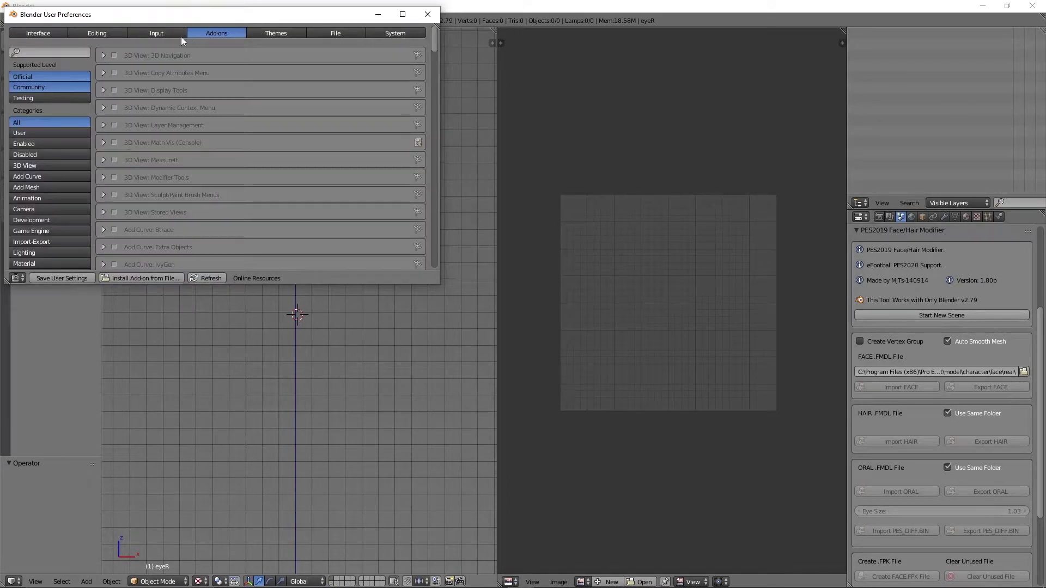
# Install the add-on from Desktop\FMDL\pes-fmdl.zip.
pyautogui.click(119, 279)
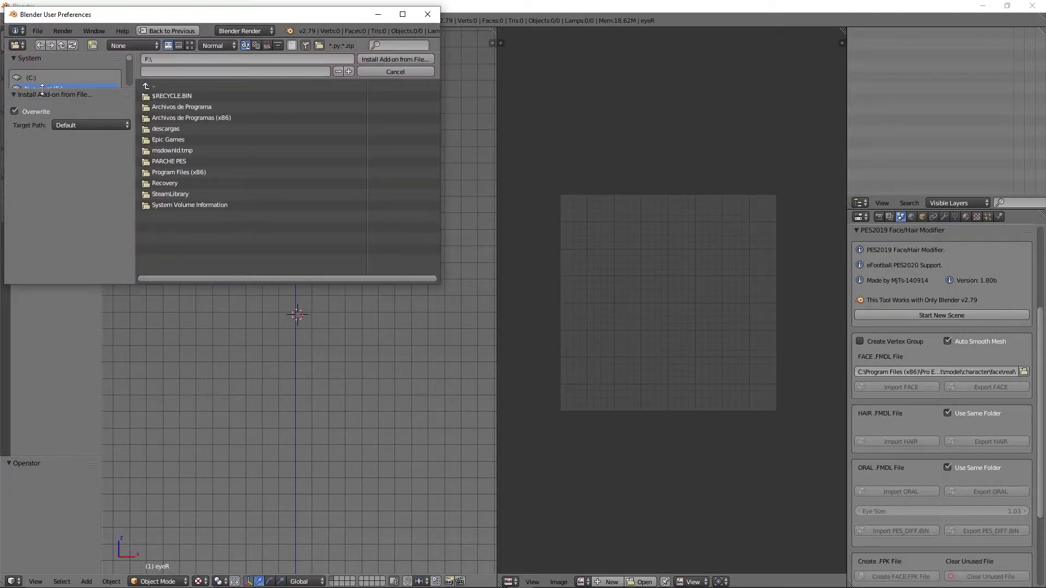
pyautogui.click(54, 142)
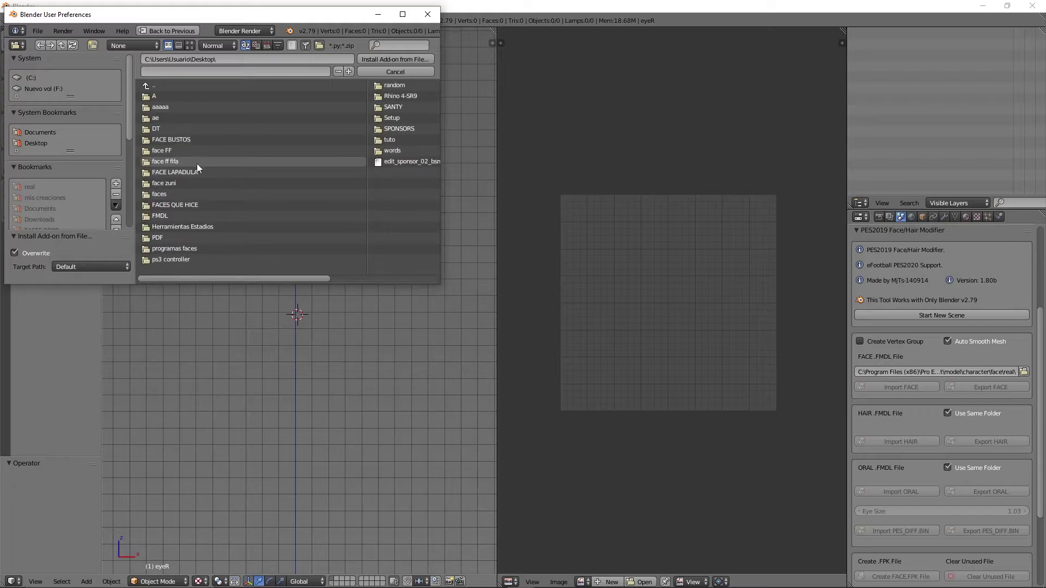
pyautogui.click(178, 216)
pyautogui.doubleClick(188, 129)
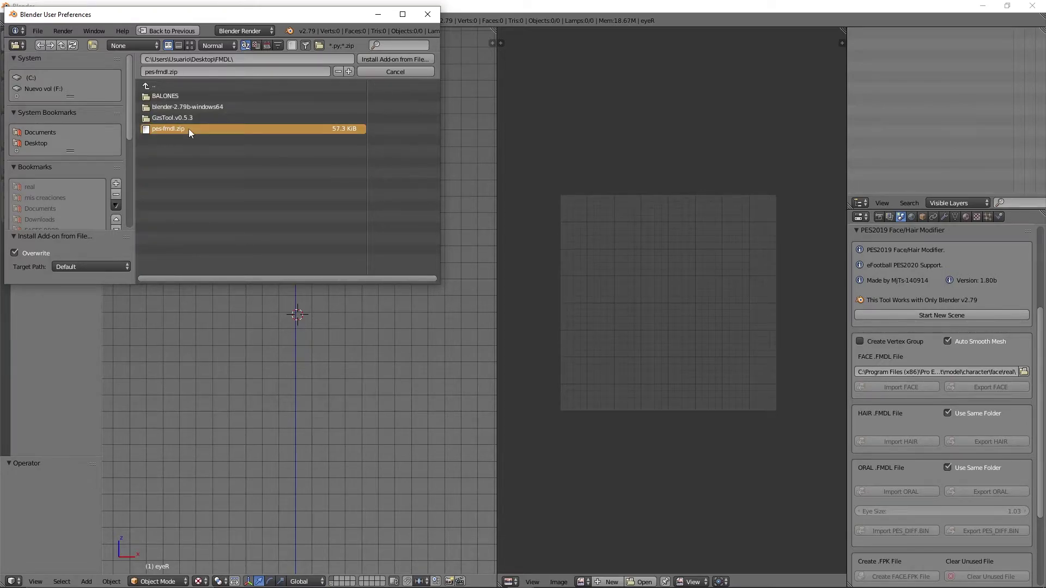
# Remove the PES FMDL format add-on's missing script entries and enable it.
pyautogui.click(103, 56)
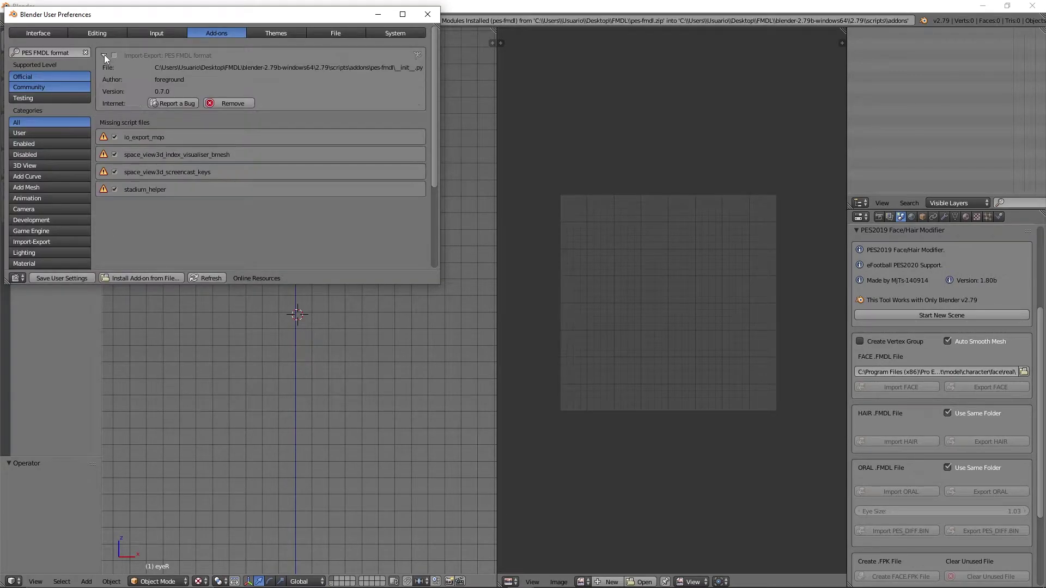
pyautogui.click(115, 138)
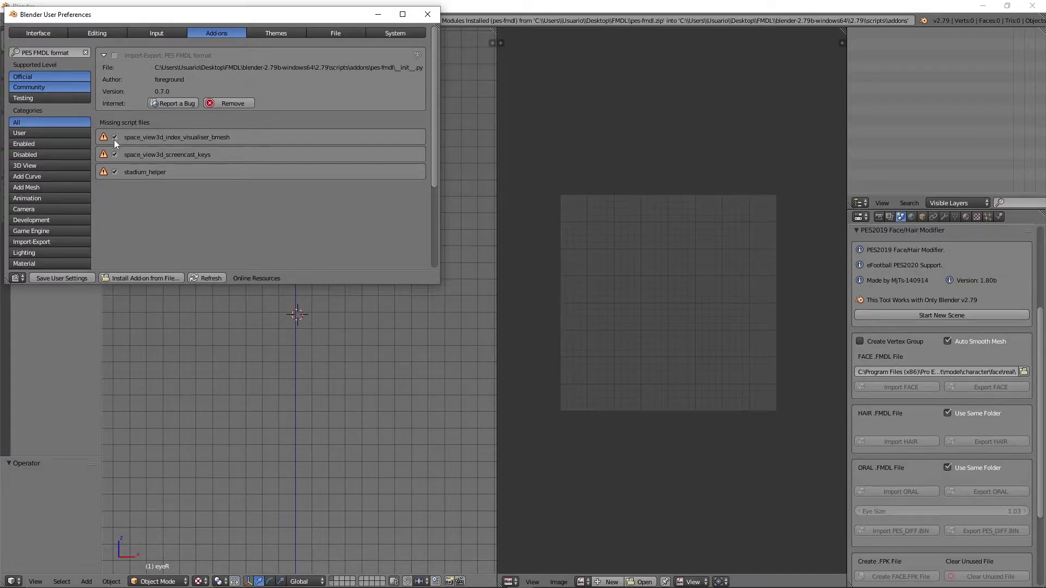
pyautogui.click(115, 137)
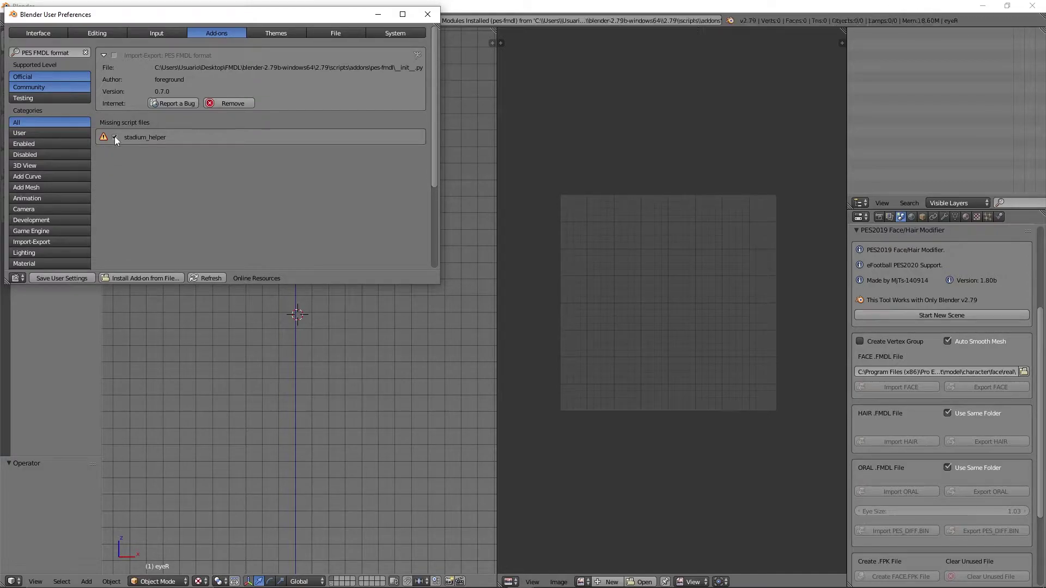
pyautogui.click(114, 56)
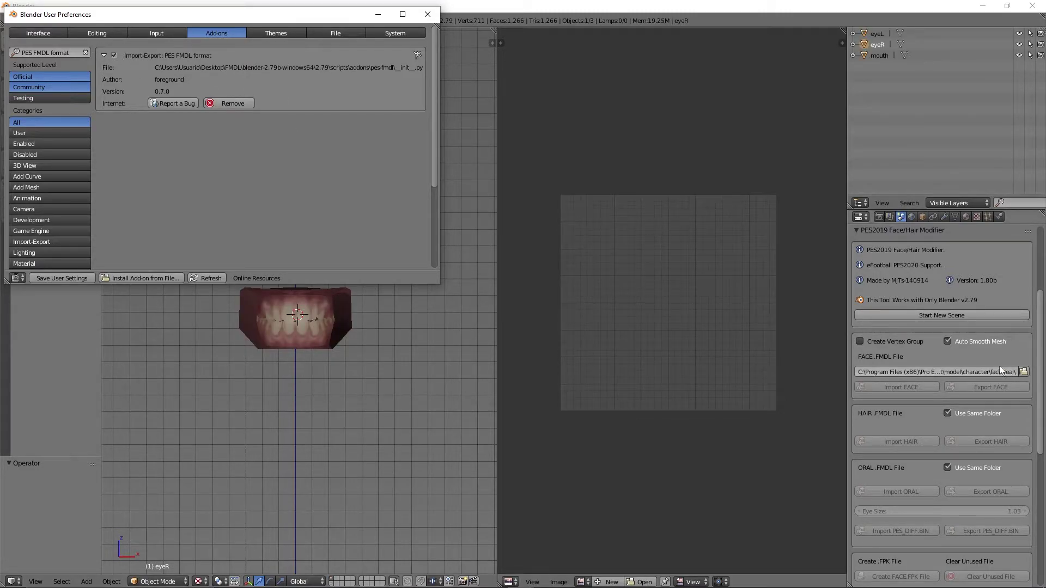
# Collapse the face/hair panel and close the Preferences window.
pyautogui.click(893, 233)
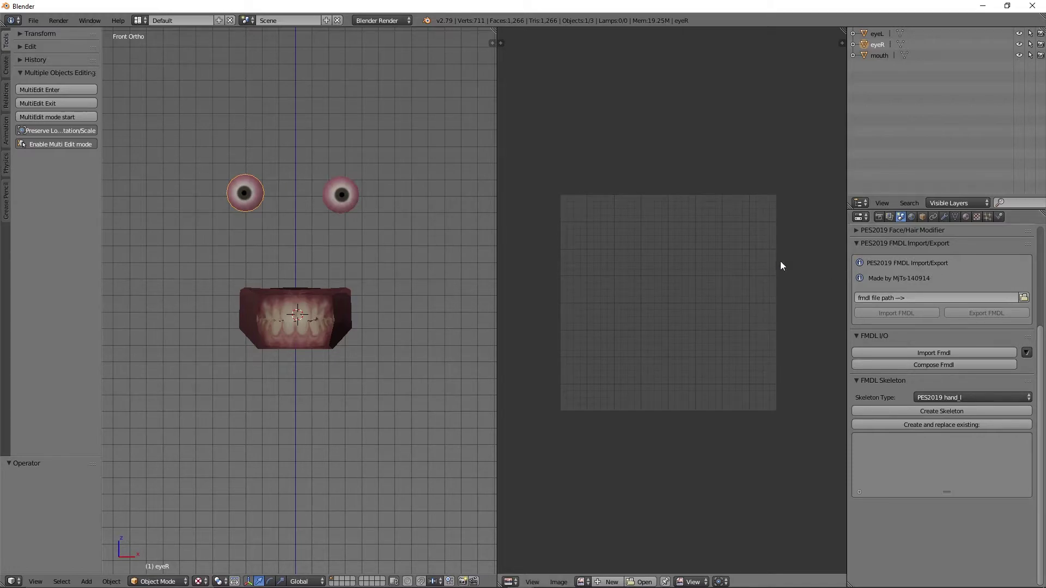
pyautogui.moveTo(520, 577)
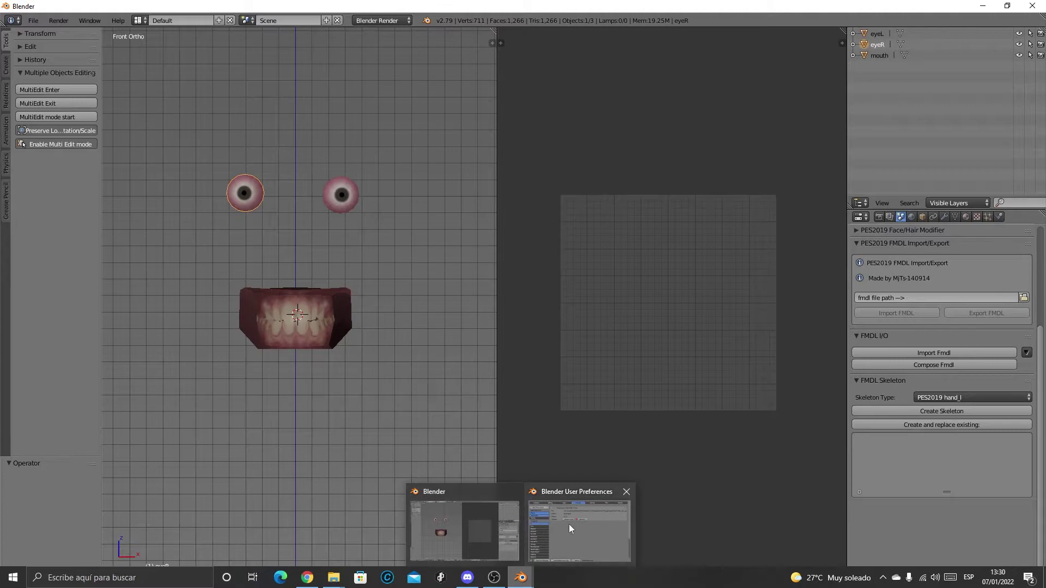
pyautogui.click(568, 524)
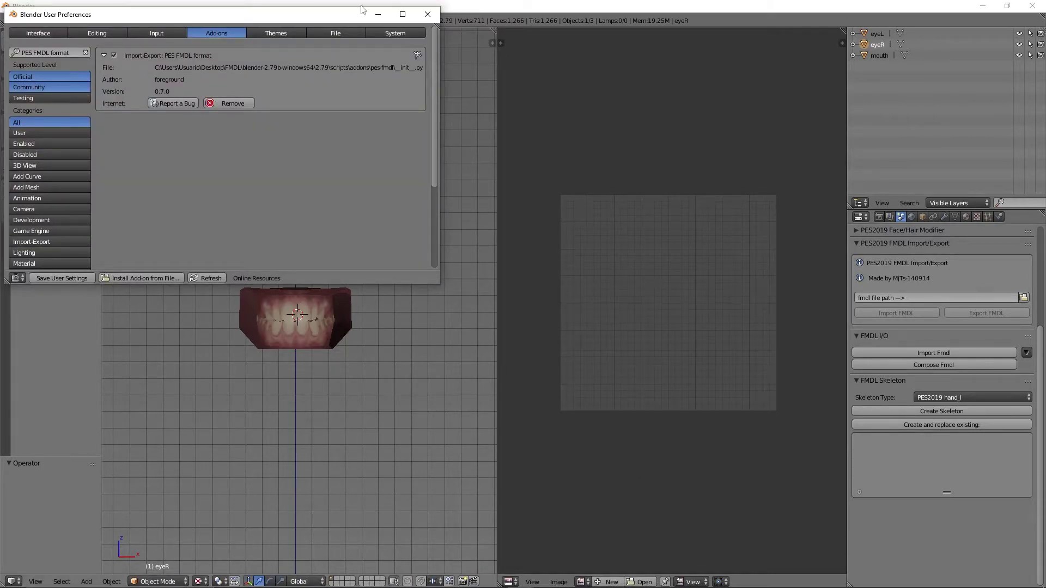
pyautogui.click(428, 14)
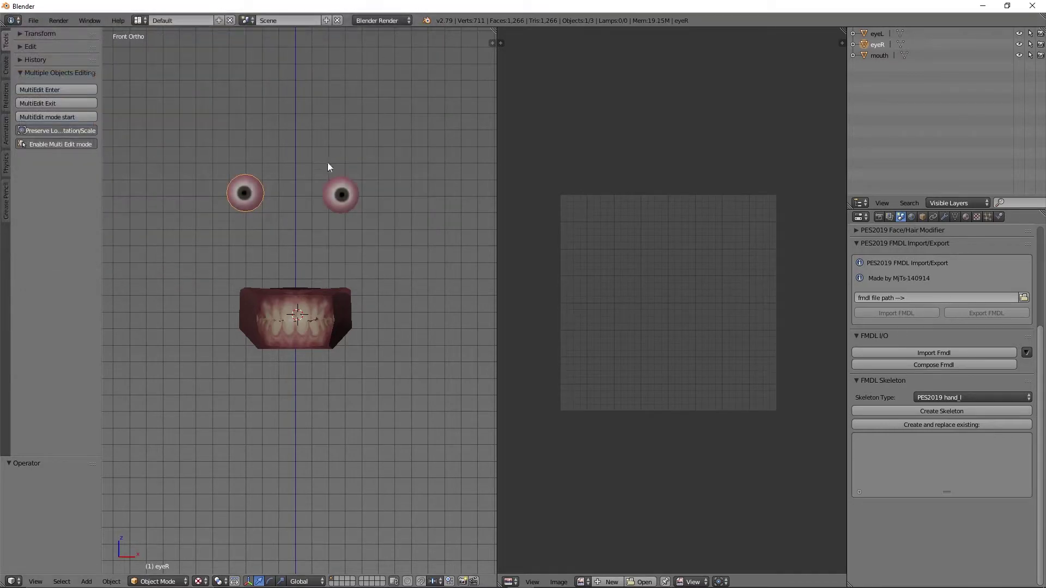
# Box-select the eyeL, eyeR and mouth objects and delete them.
pyautogui.press('b')
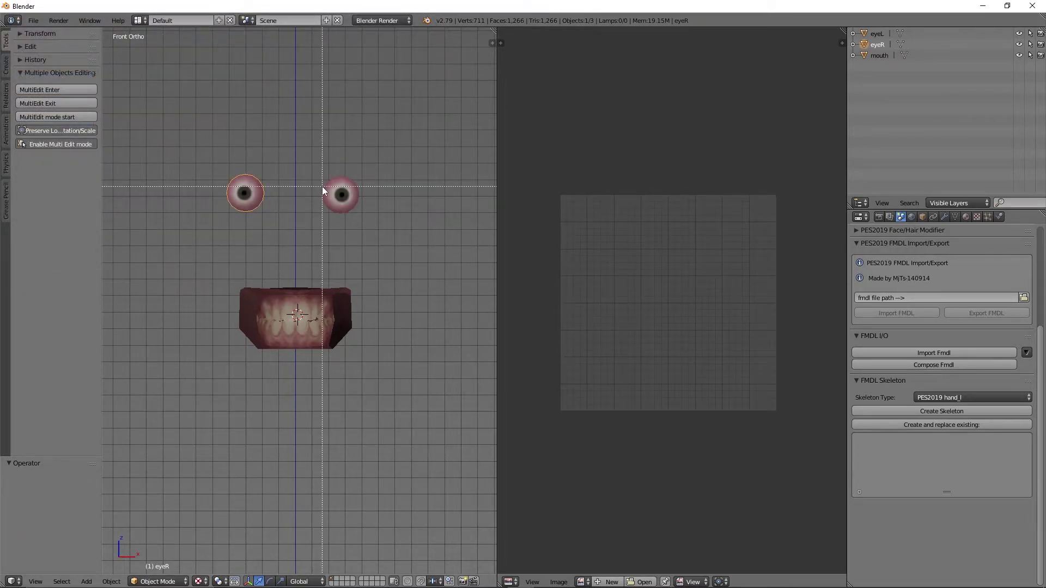
pyautogui.moveTo(164, 129); pyautogui.dragTo(505, 428)
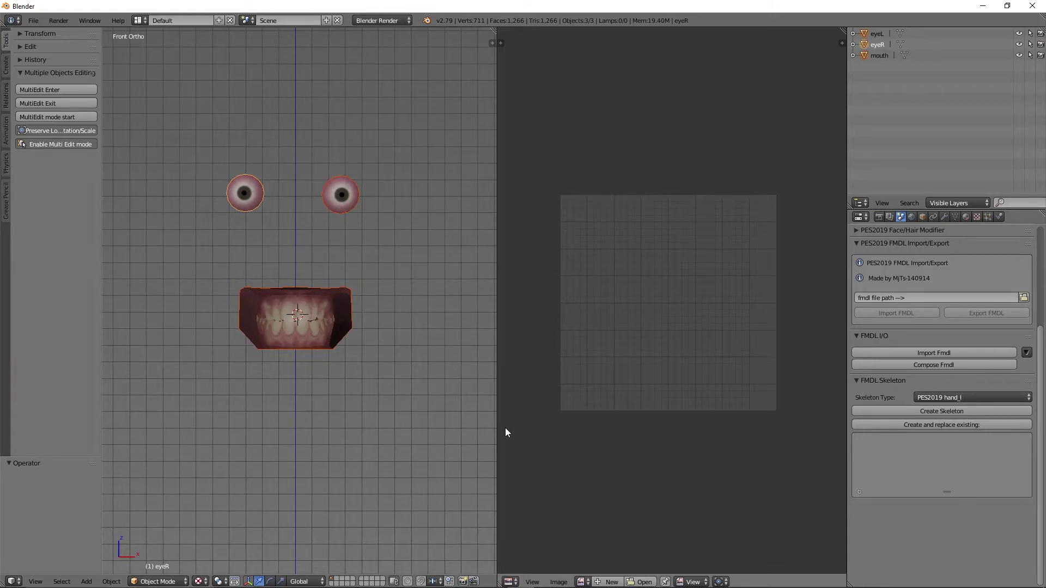
pyautogui.press('x')
pyautogui.click(436, 379)
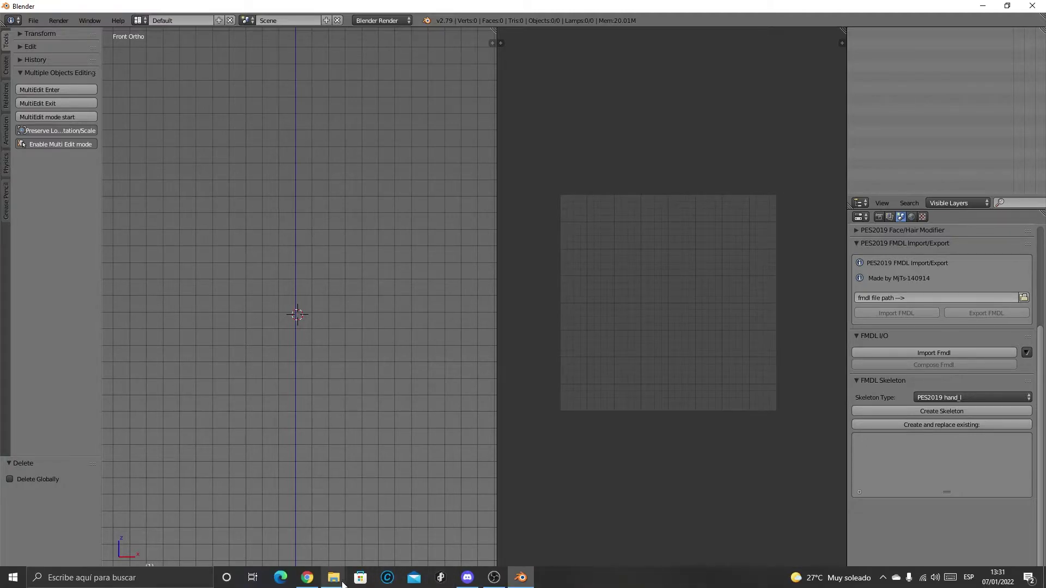
# Point Blender's Import Fmdl browser at the ball_fpk folder path copied from Explorer.
pyautogui.moveTo(333, 578)
pyautogui.click(459, 517)
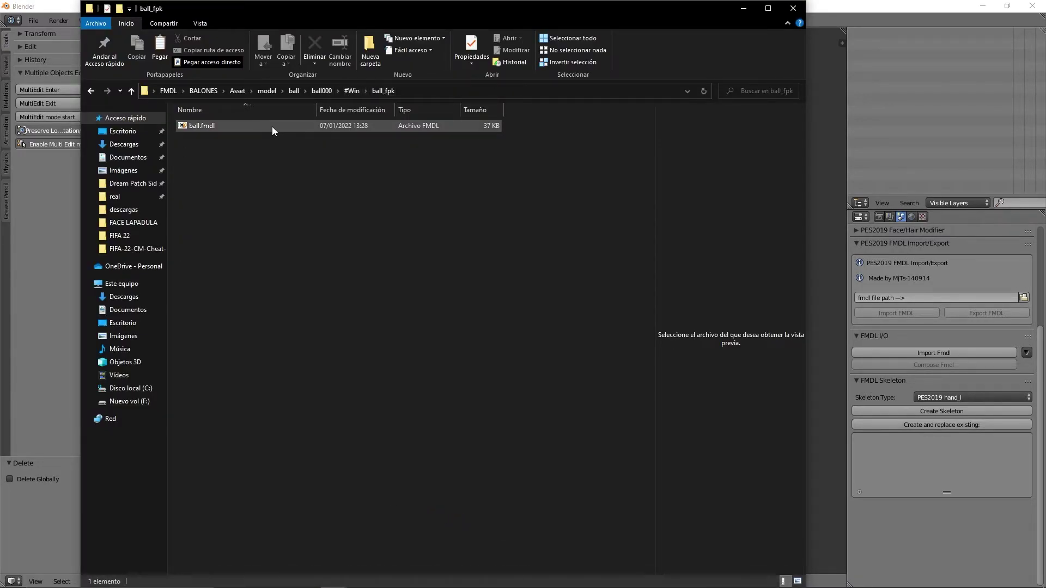
pyautogui.click(878, 6)
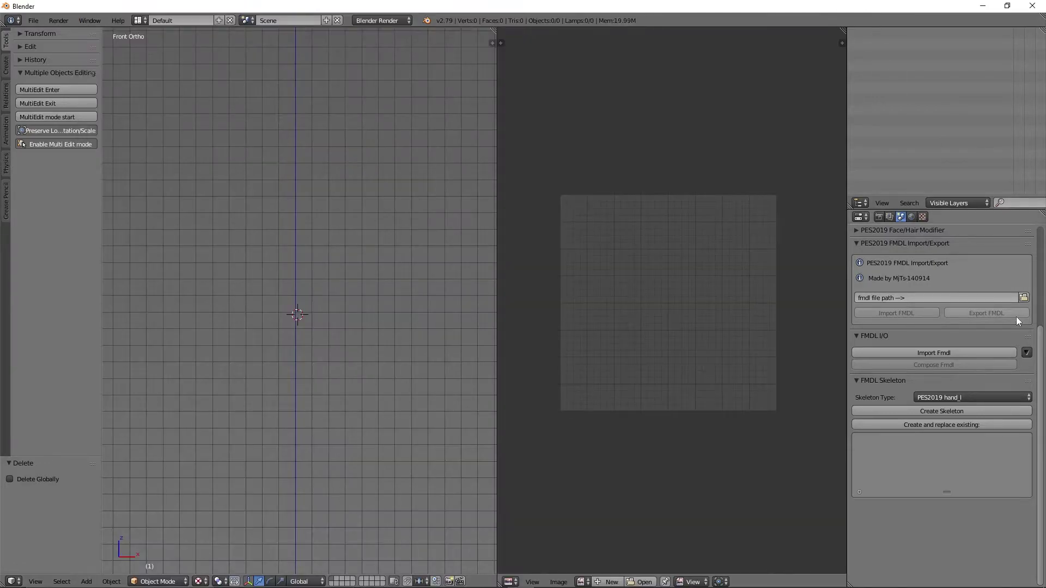
pyautogui.click(985, 350)
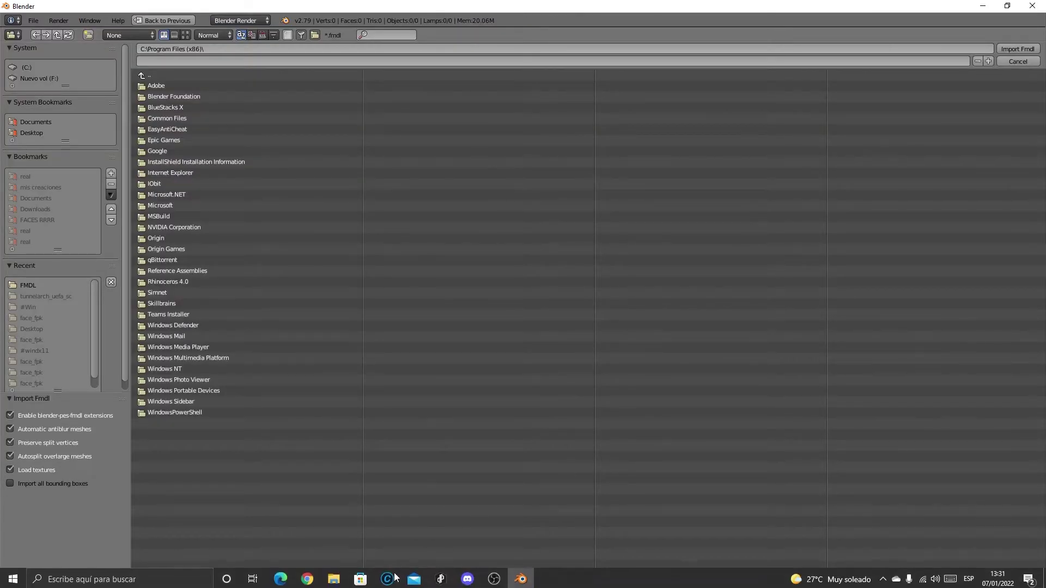
pyautogui.moveTo(333, 578)
pyautogui.click(449, 526)
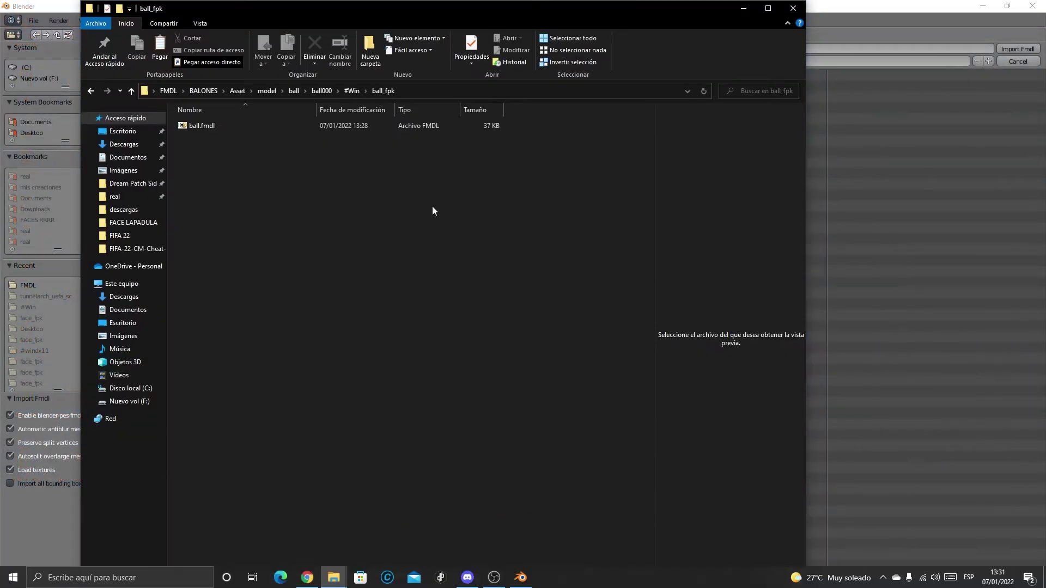
pyautogui.click(414, 93)
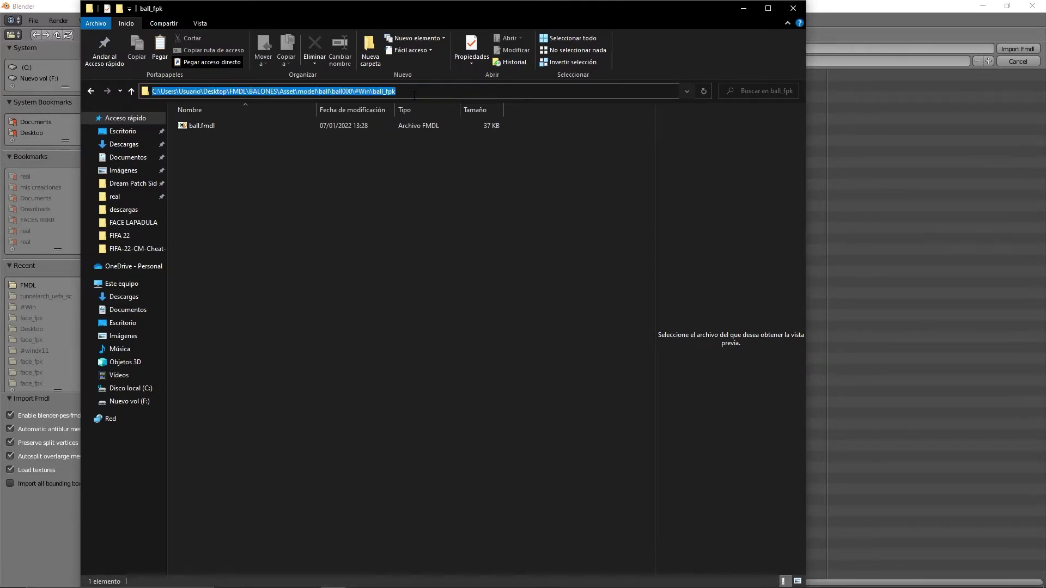
pyautogui.hotkey('ctrl', 'c')
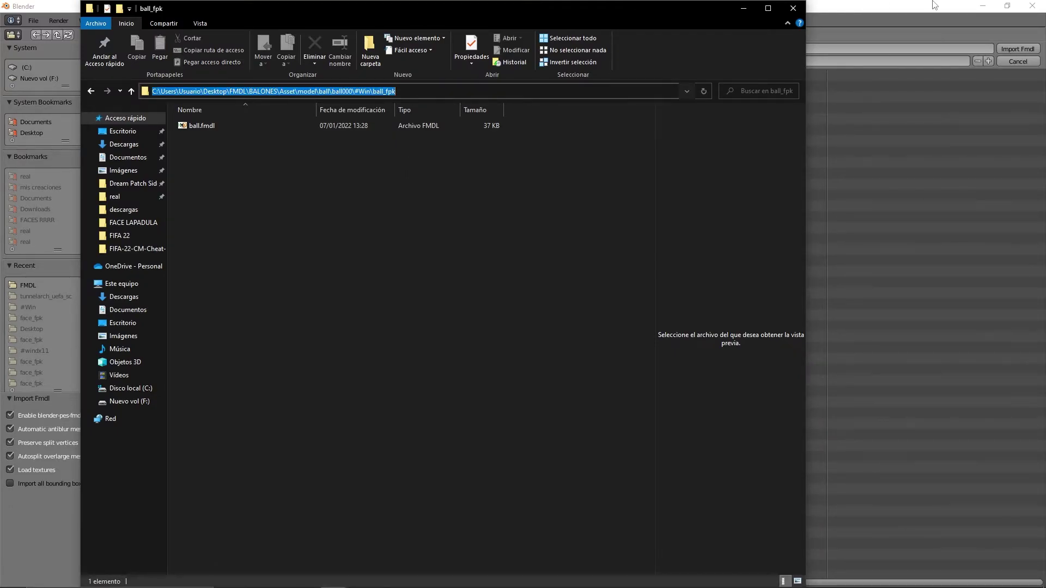
pyautogui.click(935, 6)
pyautogui.click(503, 50)
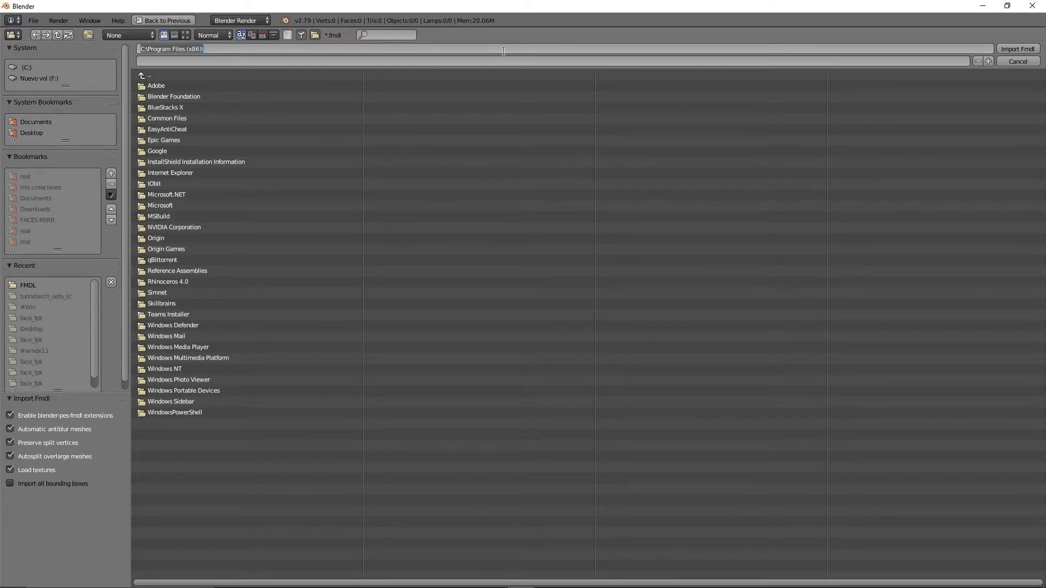
pyautogui.hotkey('ctrl', 'v')
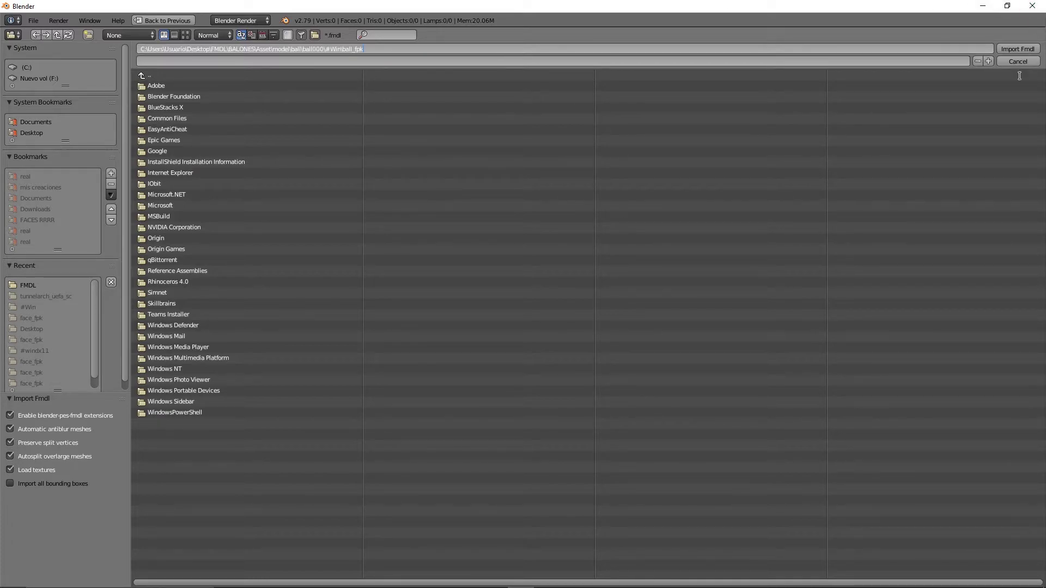
pyautogui.press('Return')
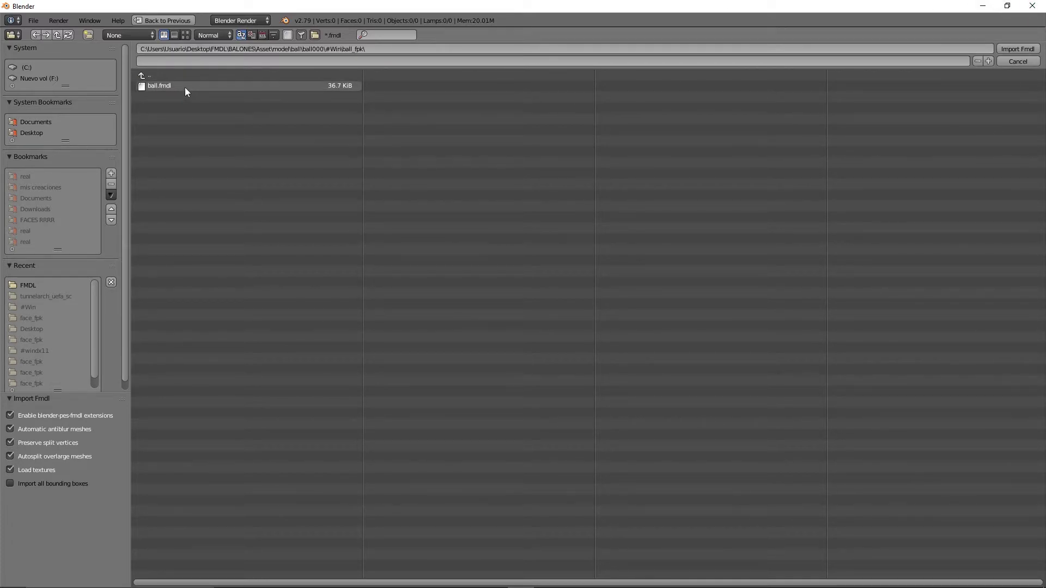
# Import ball.fmdl and view the white ball from the front.
pyautogui.doubleClick(185, 87)
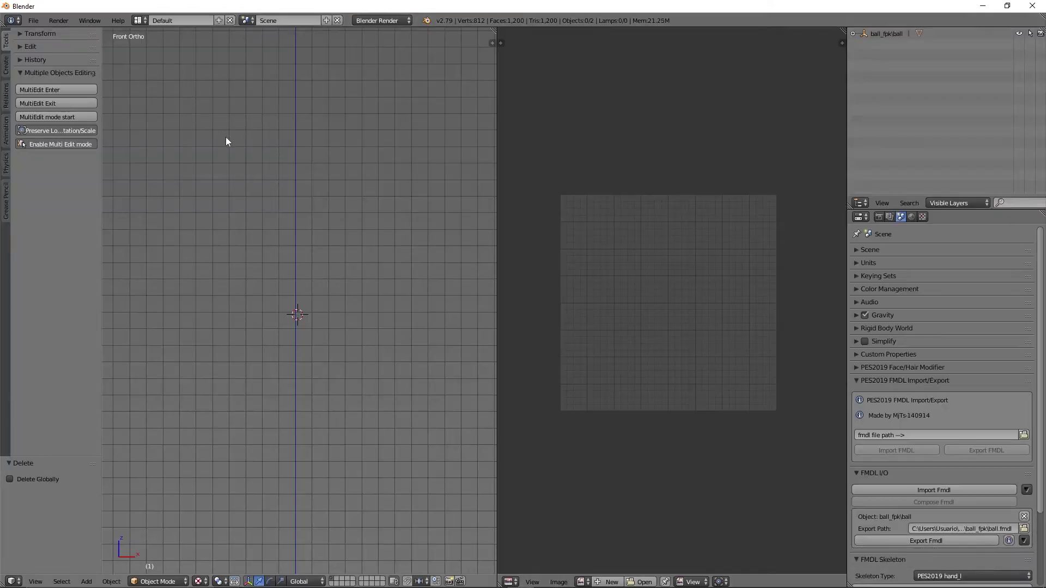
pyautogui.scroll(2, 247, 194)
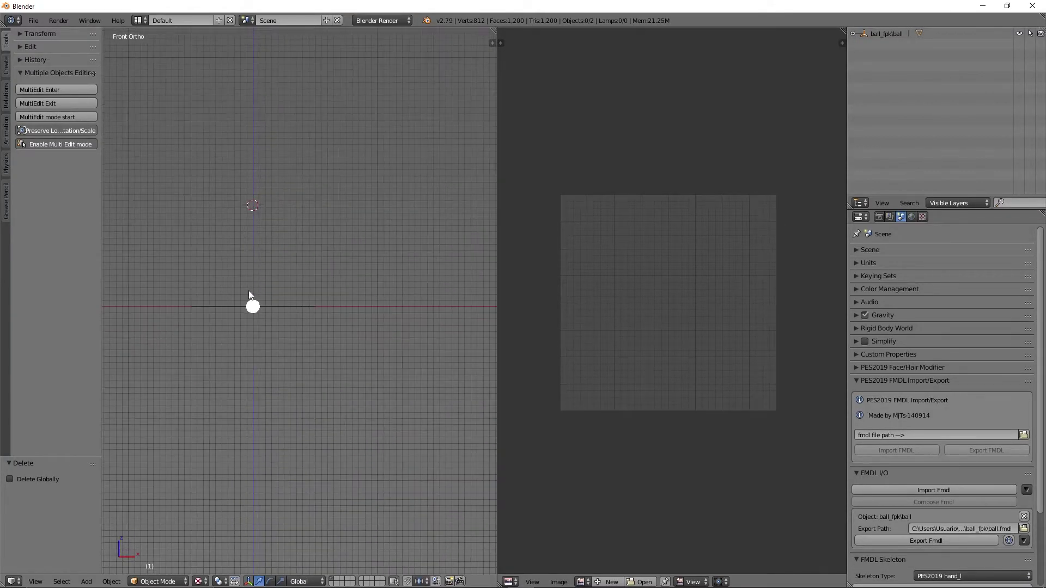
pyautogui.scroll(3, 256, 327)
pyautogui.scroll(2, 260, 306)
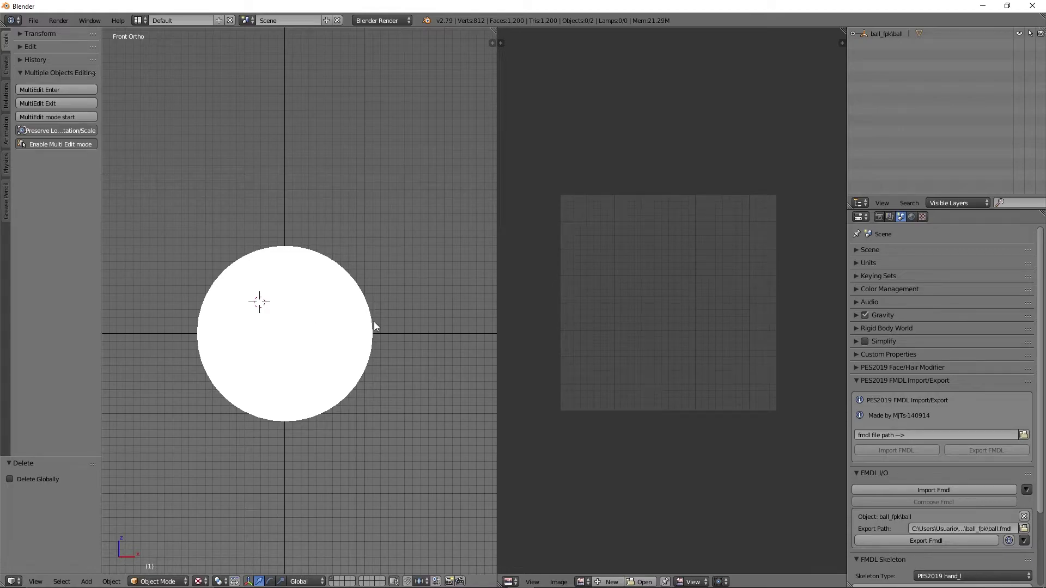
pyautogui.moveTo(374, 325)
pyautogui.mouseDown(button='middle')
pyautogui.moveTo(196, 343)
pyautogui.moveTo(341, 326)
pyautogui.mouseUp(button='middle')
pyautogui.press('KP_1')
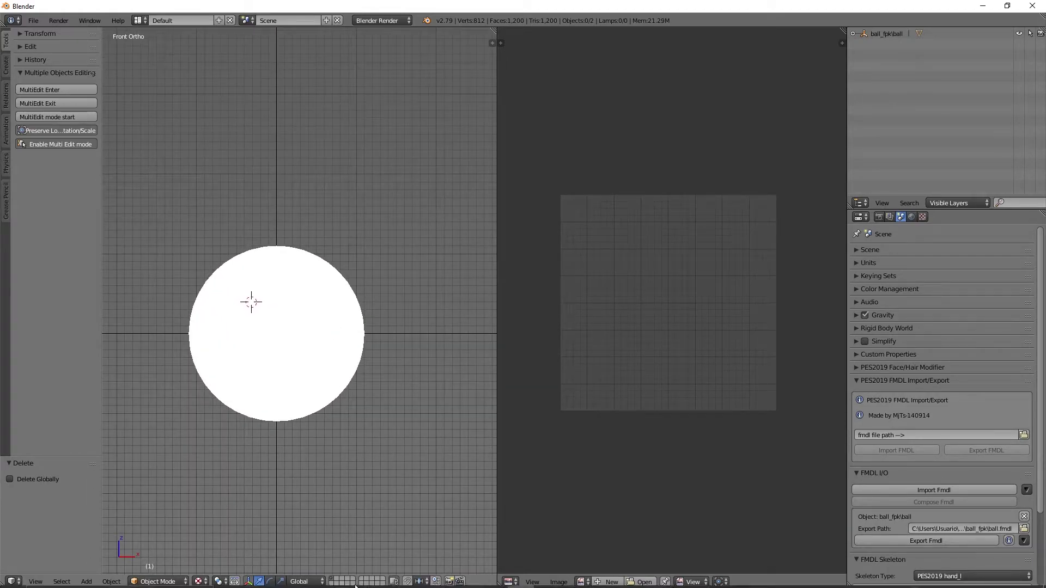
pyautogui.moveTo(334, 578)
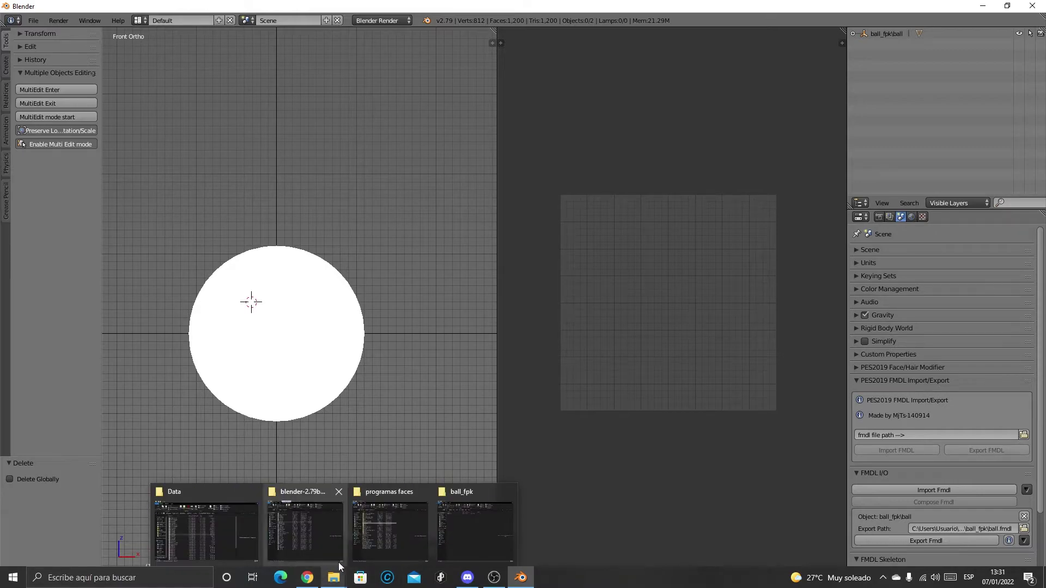
# Open the ball000 #windx11 folder and select its three .ftex textures.
pyautogui.click(469, 531)
pyautogui.click(321, 90)
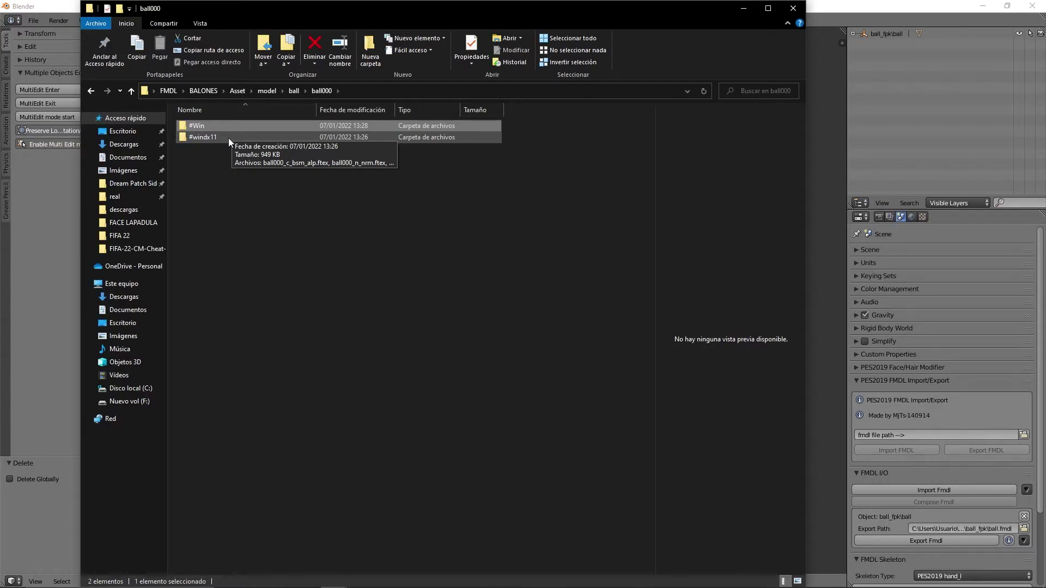
pyautogui.doubleClick(228, 138)
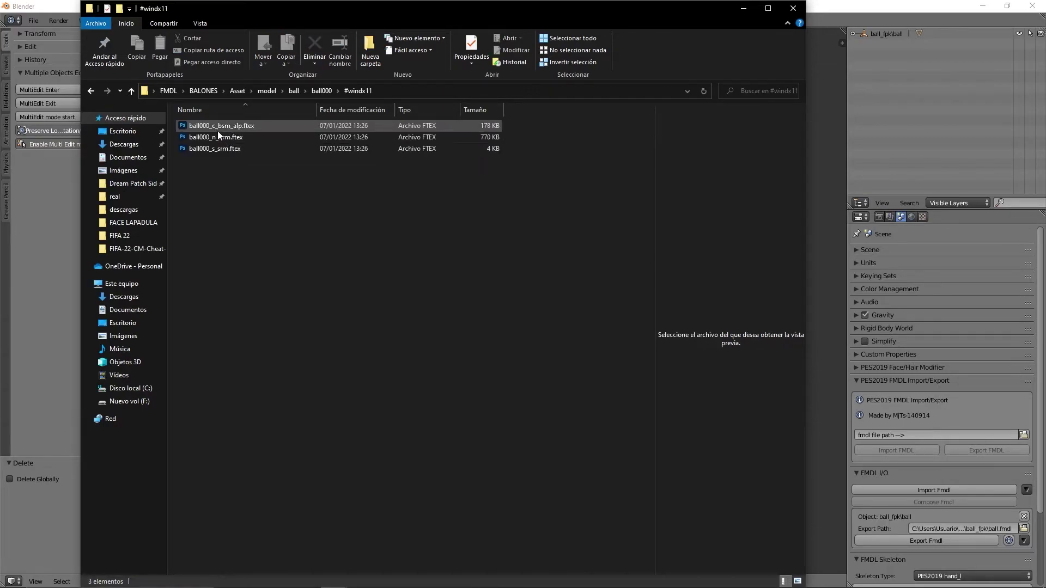
pyautogui.moveTo(227, 184); pyautogui.dragTo(191, 123)
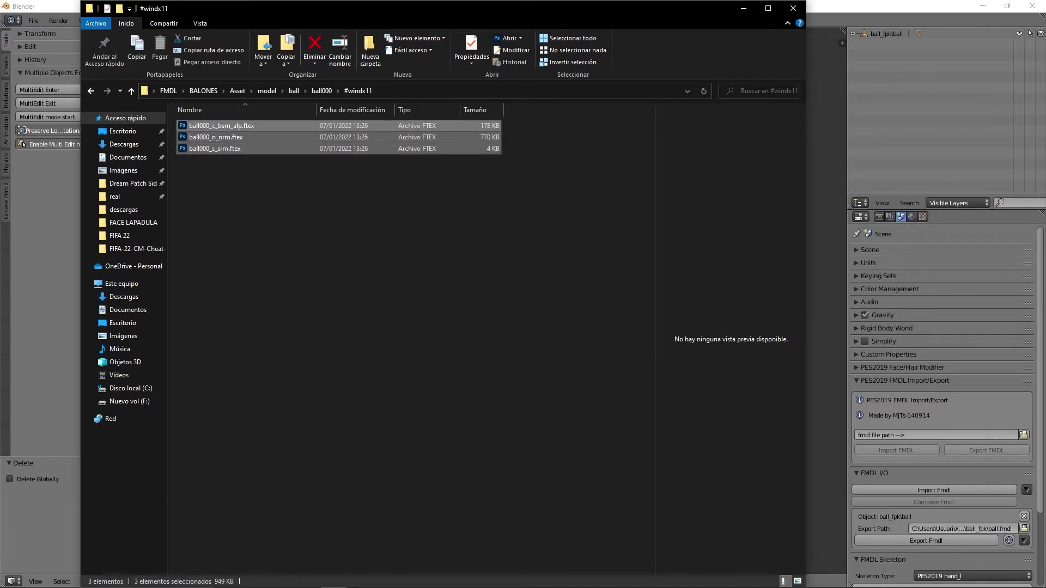
# Extract PES 2021 Ftex Converter.rar in the FMDL folder and select the converter program.
pyautogui.hotkey('alt', 'Tab')
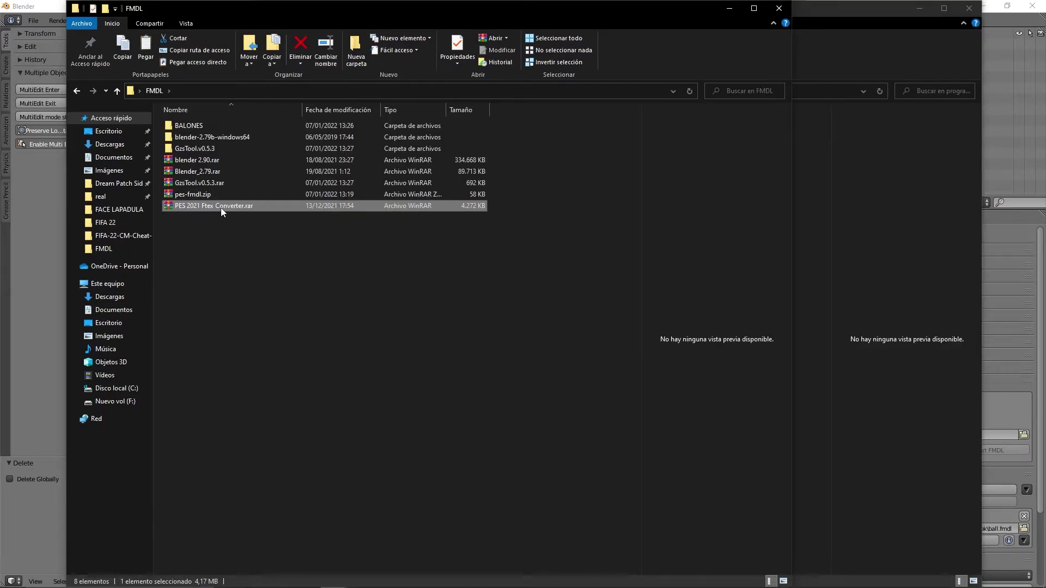
pyautogui.rightClick(220, 208)
pyautogui.click(207, 195)
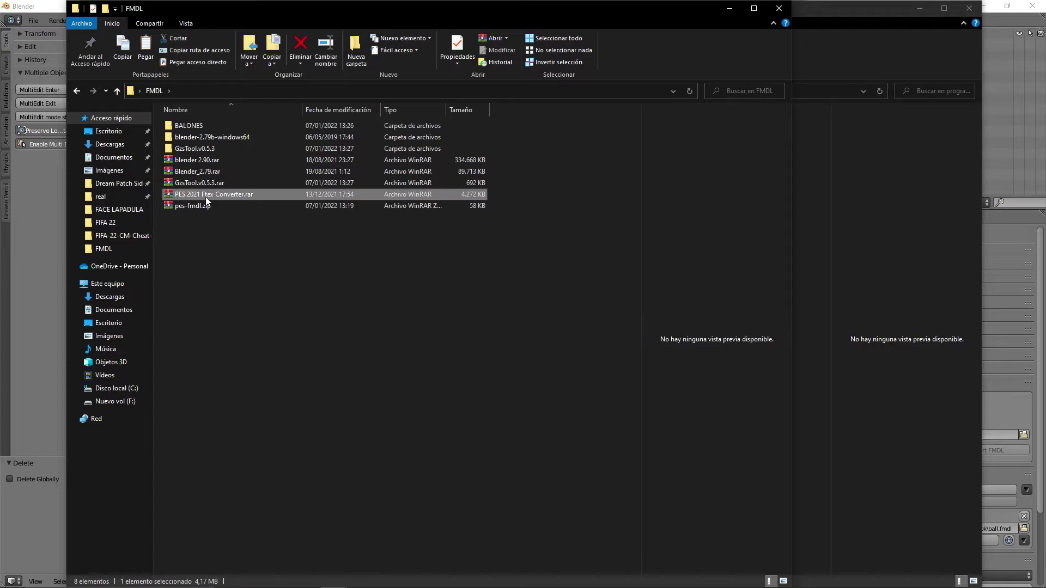
pyautogui.rightClick(207, 196)
pyautogui.click(232, 253)
pyautogui.doubleClick(223, 217)
pyautogui.click(207, 195)
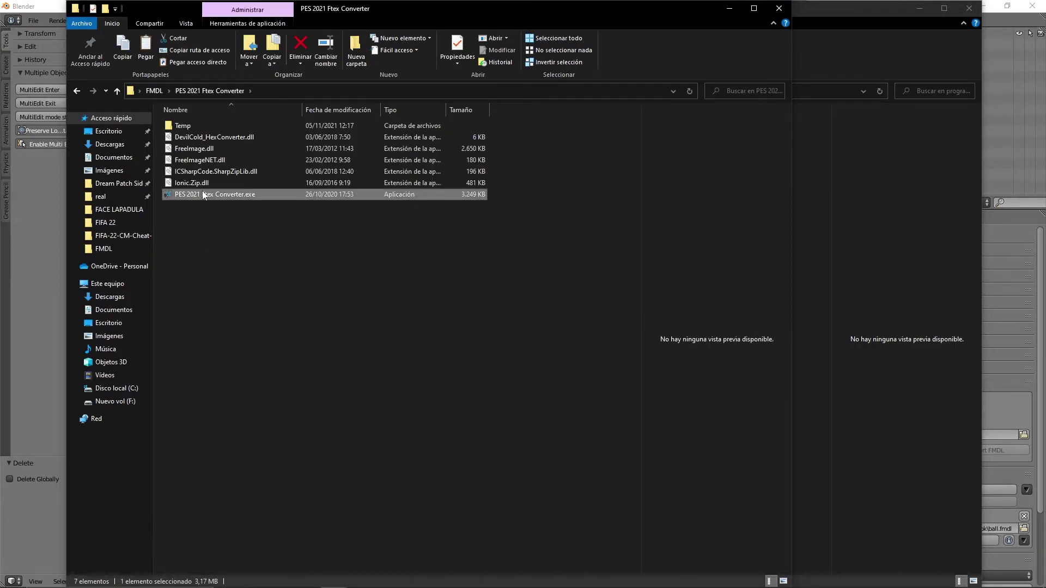
# Drop the three .ftex files onto the converter to produce .dds files.
pyautogui.click(730, 8)
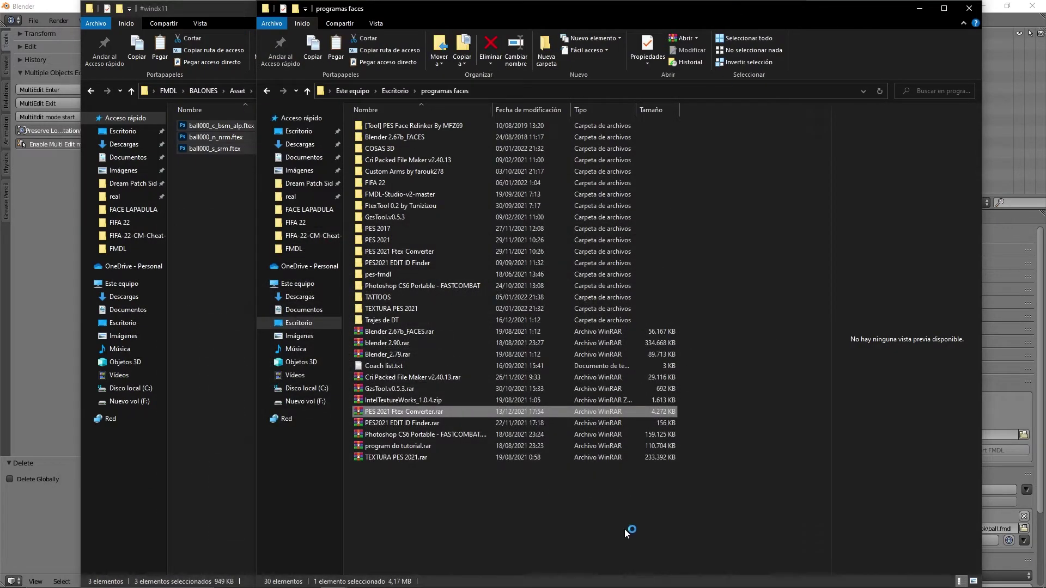
pyautogui.click(243, 245)
pyautogui.click(548, 583)
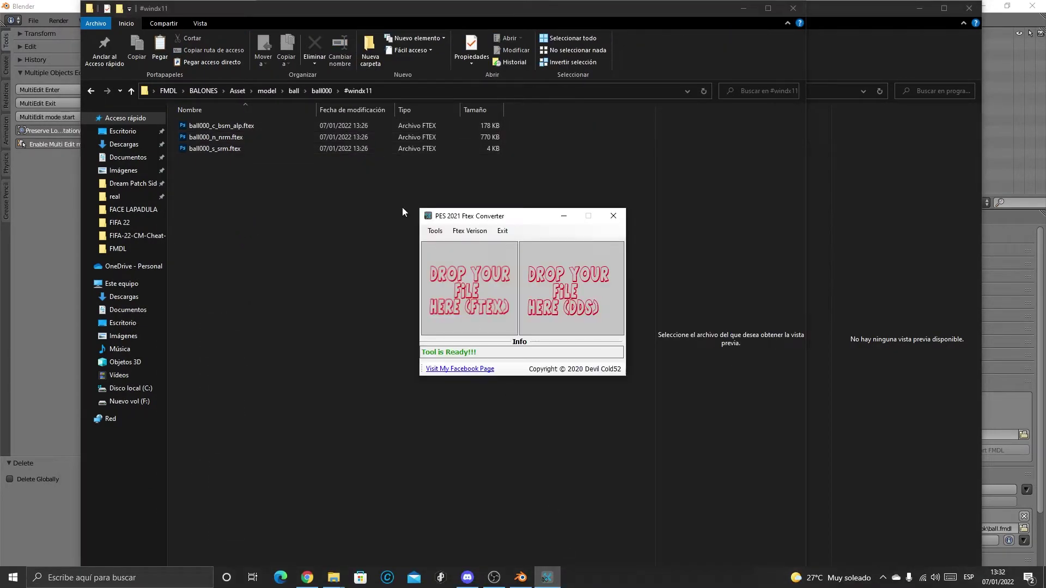
pyautogui.moveTo(256, 187); pyautogui.dragTo(212, 115)
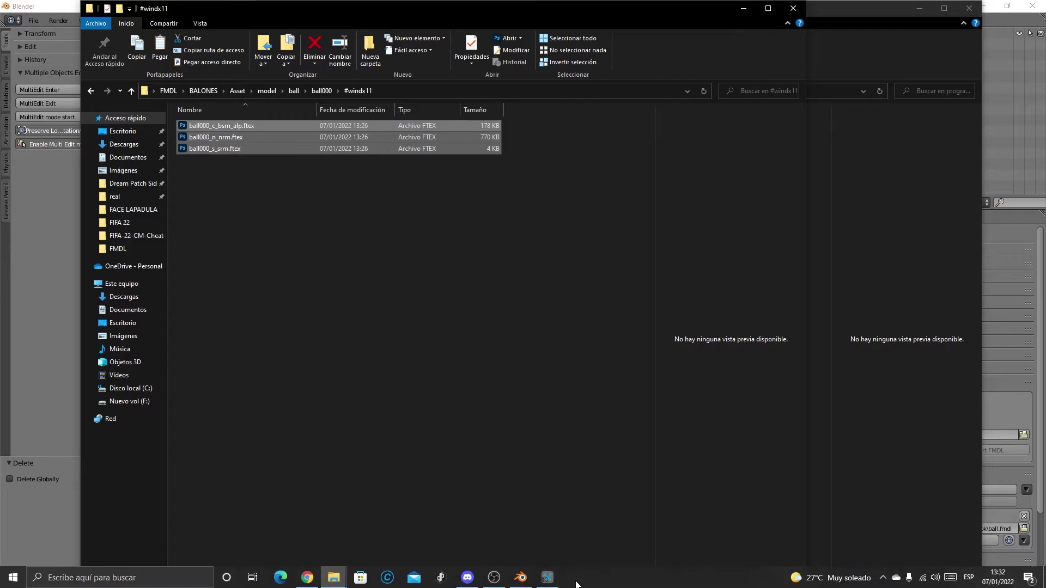
pyautogui.click(550, 577)
pyautogui.moveTo(280, 126)
pyautogui.mouseDown()
pyautogui.moveTo(307, 148)
pyautogui.moveTo(419, 315)
pyautogui.moveTo(484, 292)
pyautogui.mouseUp()
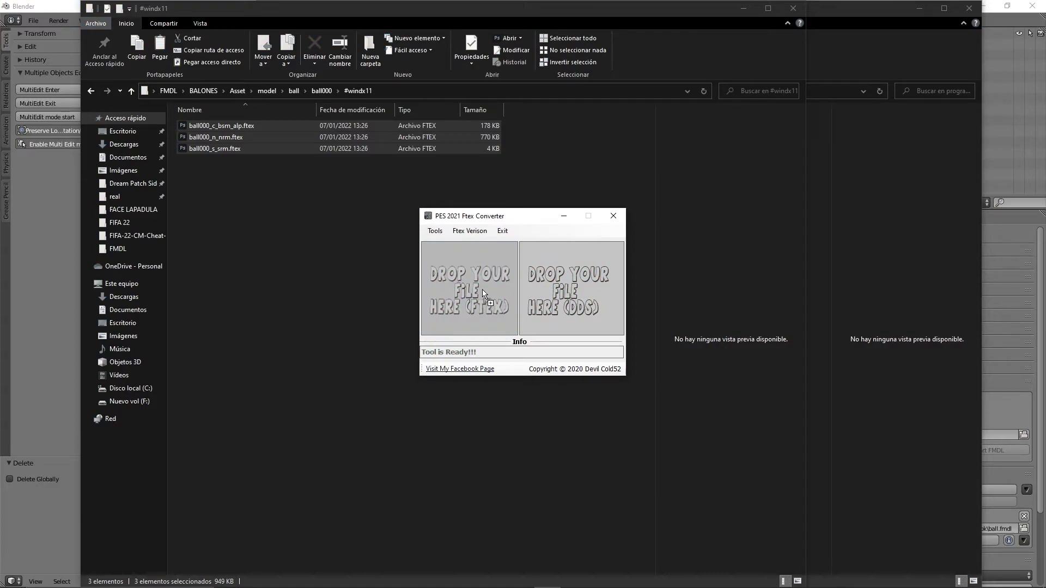
pyautogui.moveTo(484, 293); pyautogui.dragTo(482, 291)
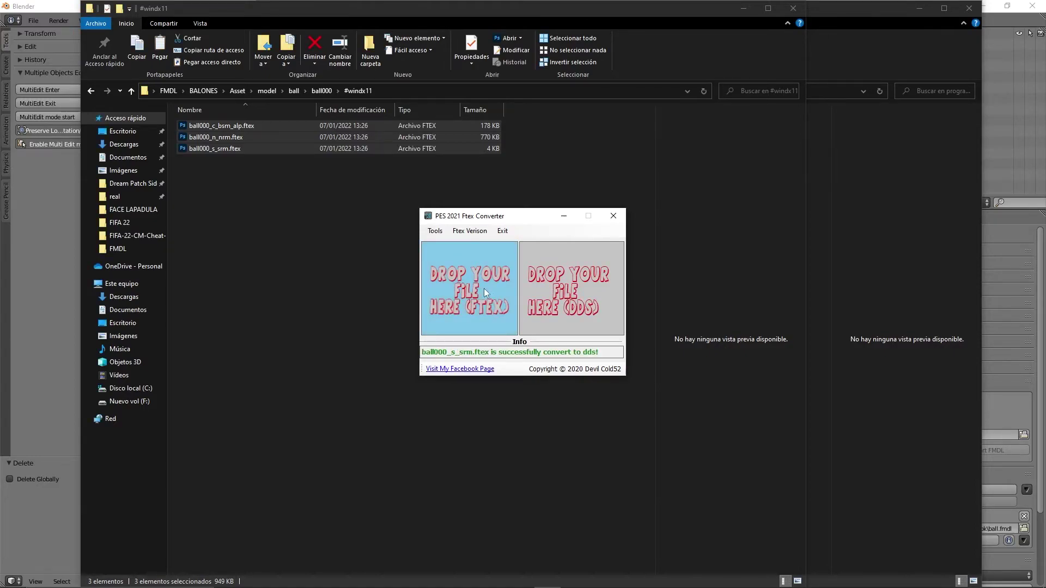
# View #windx11 as large icons to preview the c_bsm_alp, n_nrm and s_srm .dds textures.
pyautogui.click(292, 234)
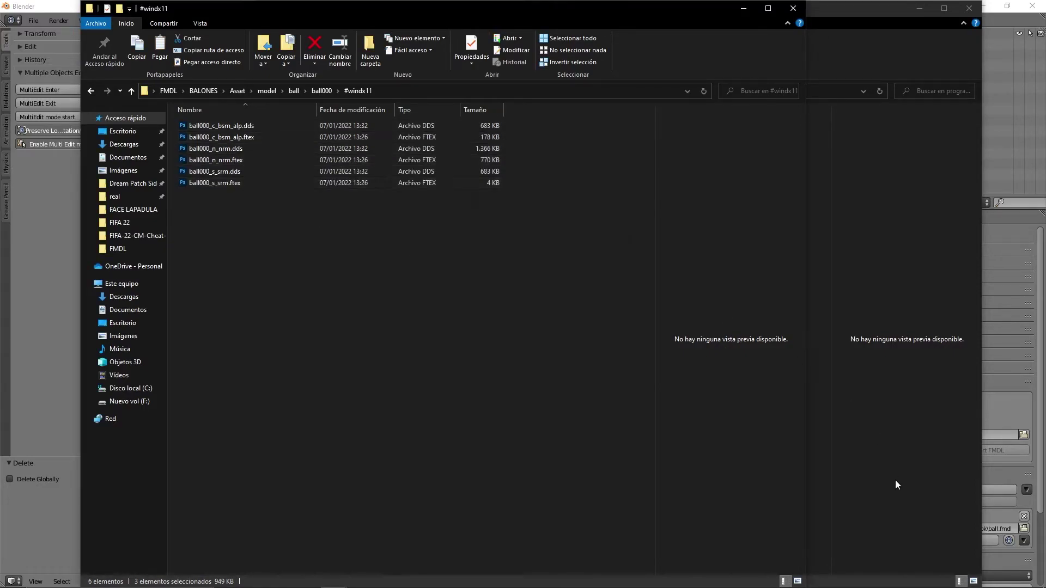
pyautogui.click(799, 580)
pyautogui.click(225, 158)
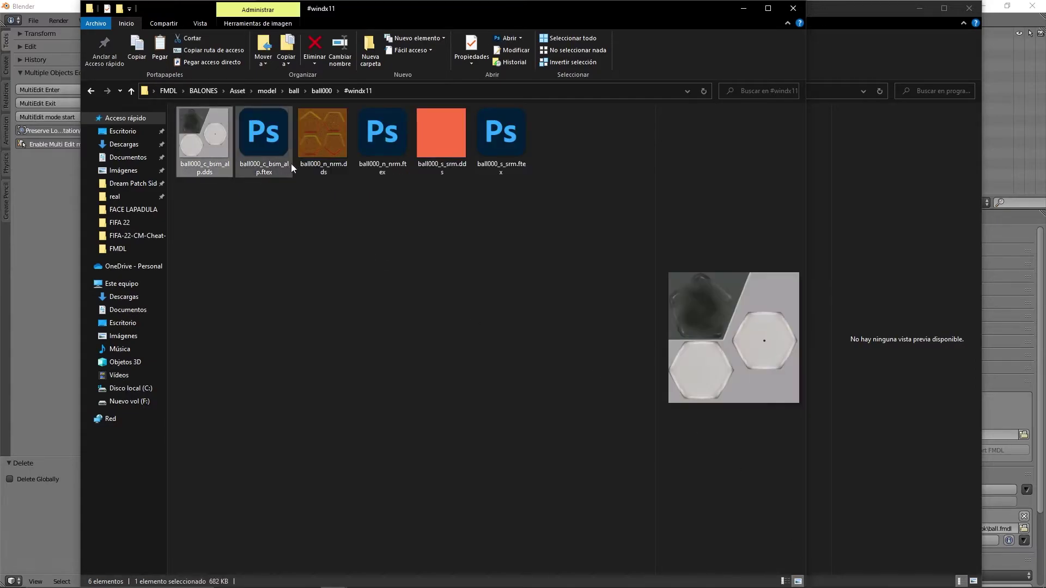
pyautogui.click(306, 168)
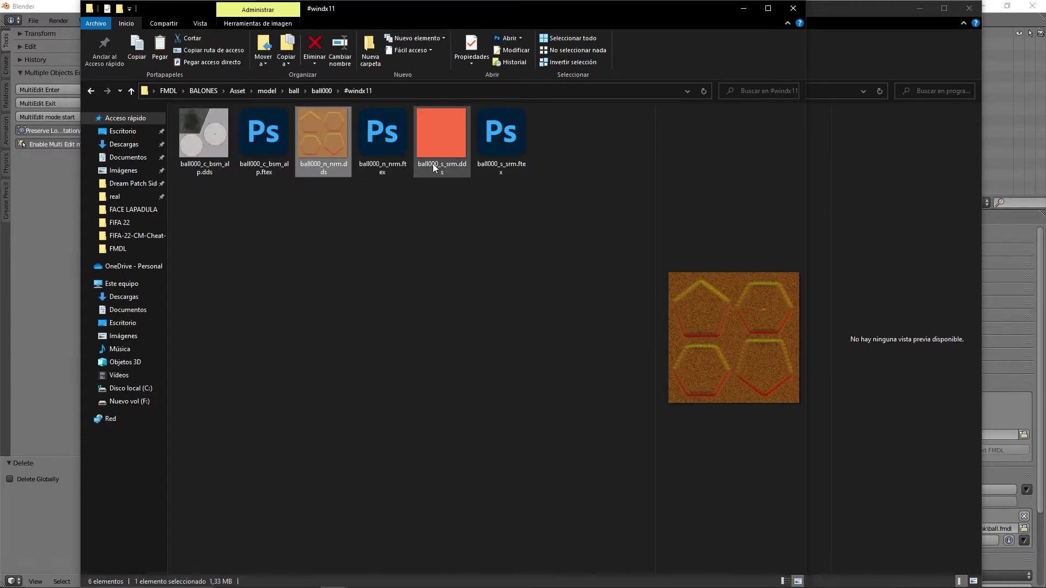
pyautogui.click(429, 166)
pyautogui.click(326, 164)
pyautogui.click(214, 176)
pyautogui.click(326, 164)
pyautogui.click(430, 164)
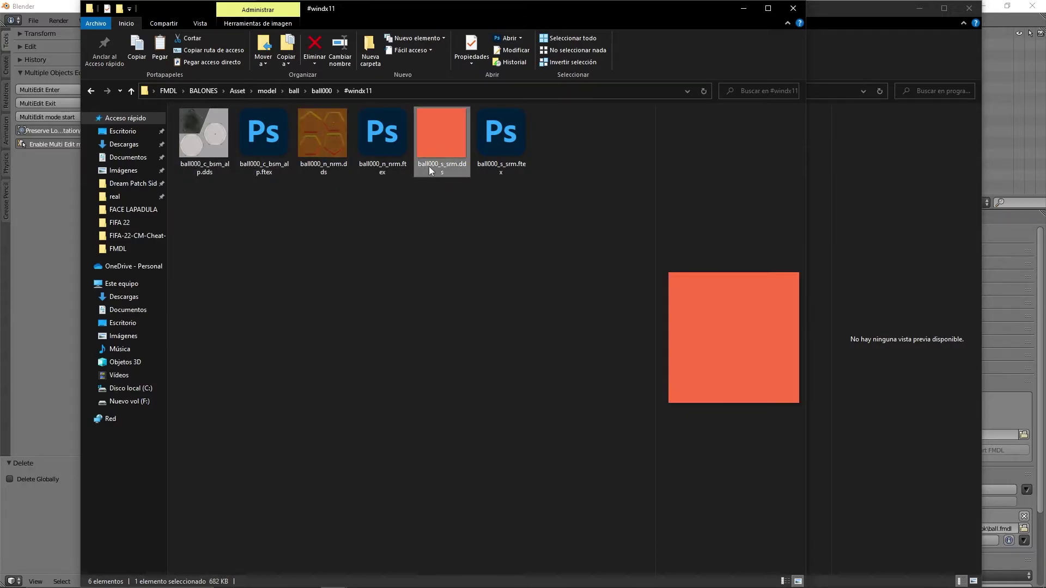
pyautogui.click(212, 158)
pyautogui.click(332, 163)
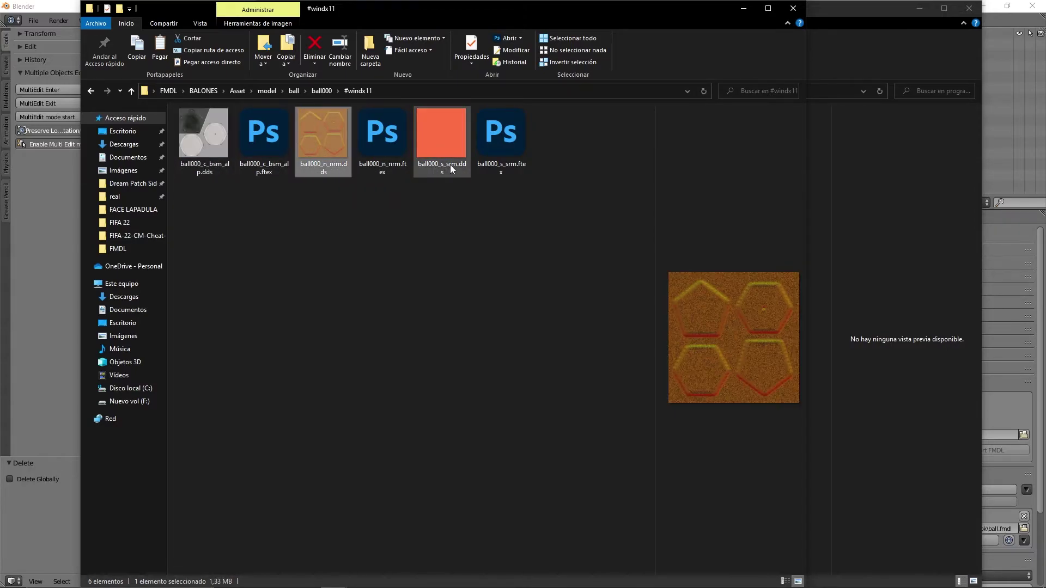
pyautogui.click(440, 170)
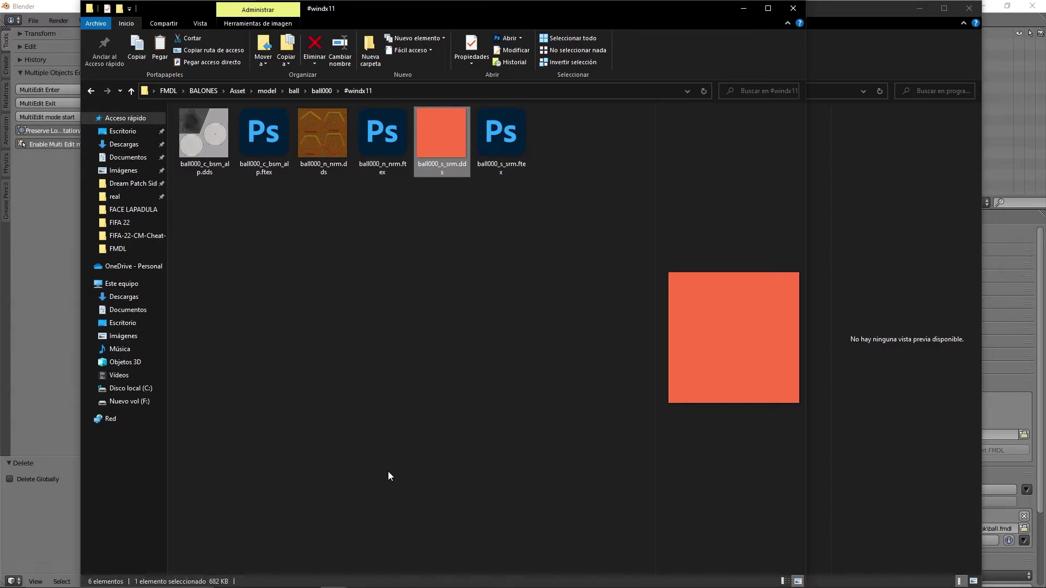
pyautogui.moveTo(333, 578)
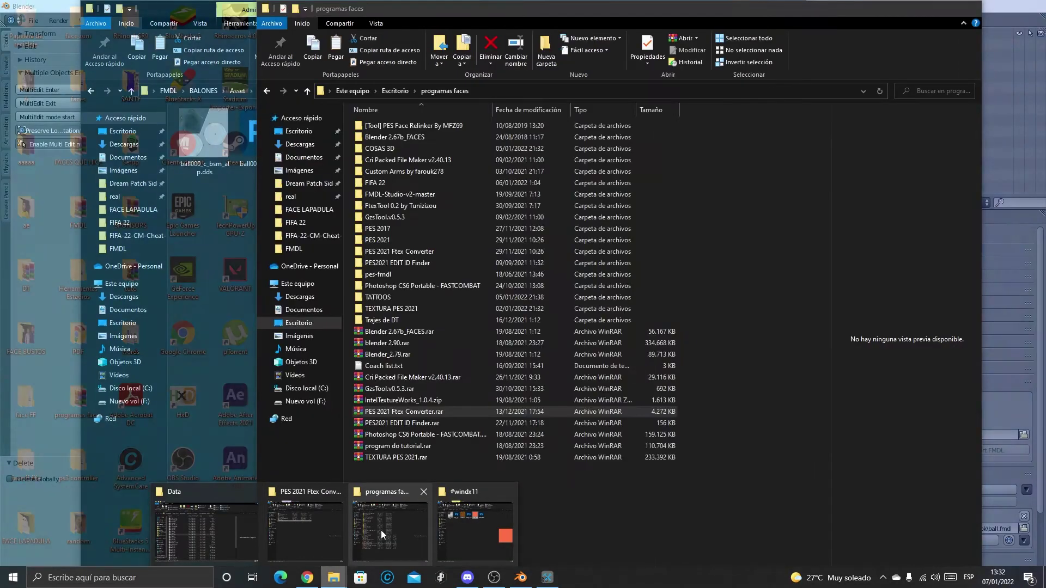
# Run PSCS6.exe from the Photoshop CS6 Portable - FASTCOMBAT folder.
pyautogui.click(381, 531)
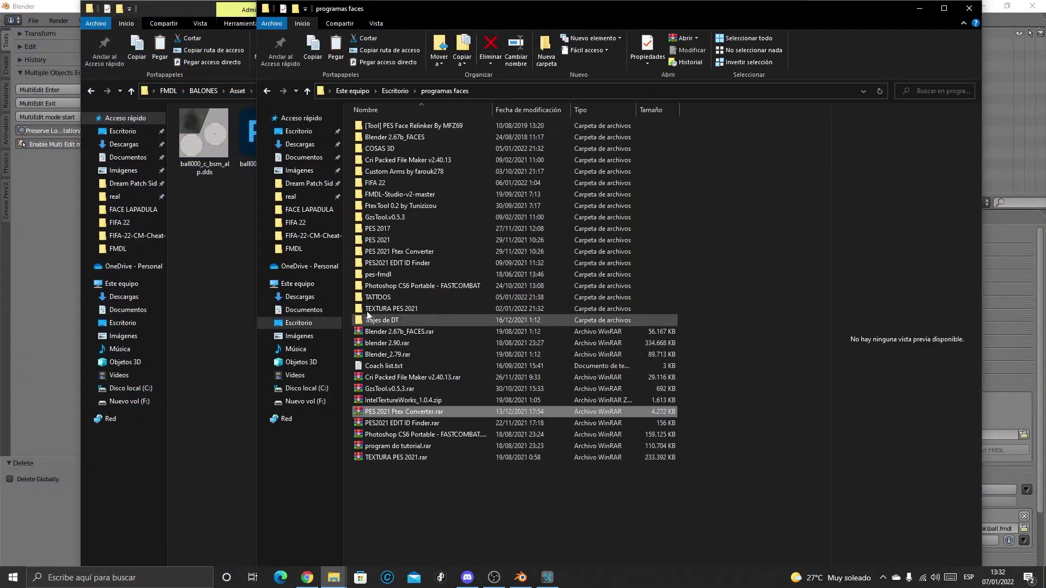
pyautogui.doubleClick(395, 284)
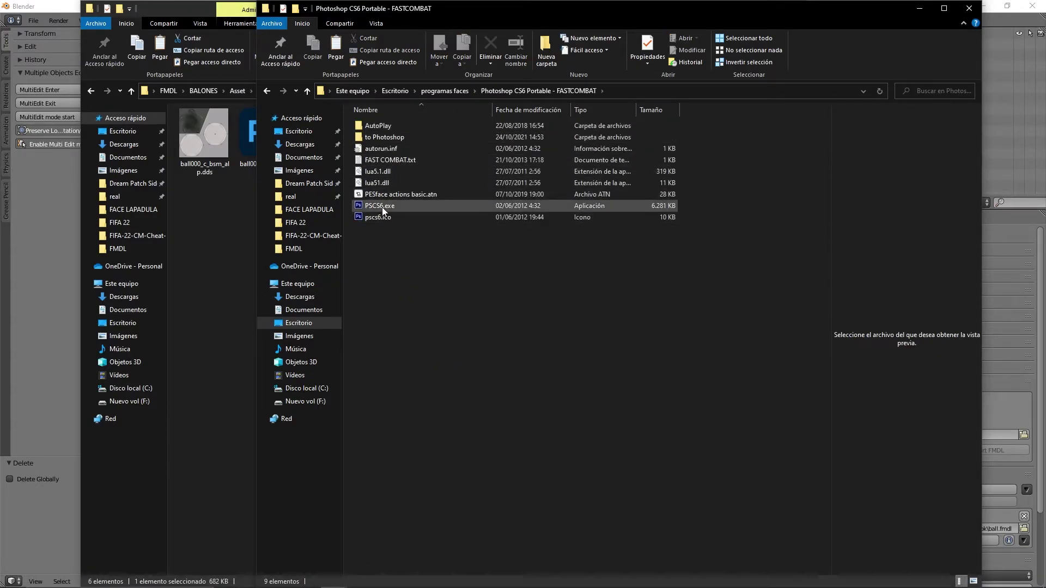
pyautogui.click(381, 207)
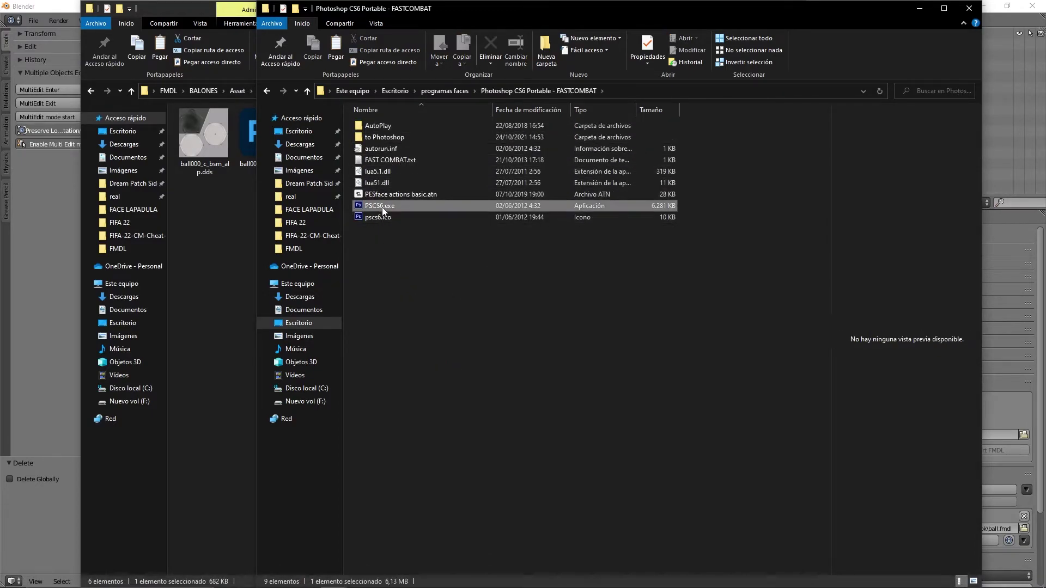
pyautogui.doubleClick(381, 207)
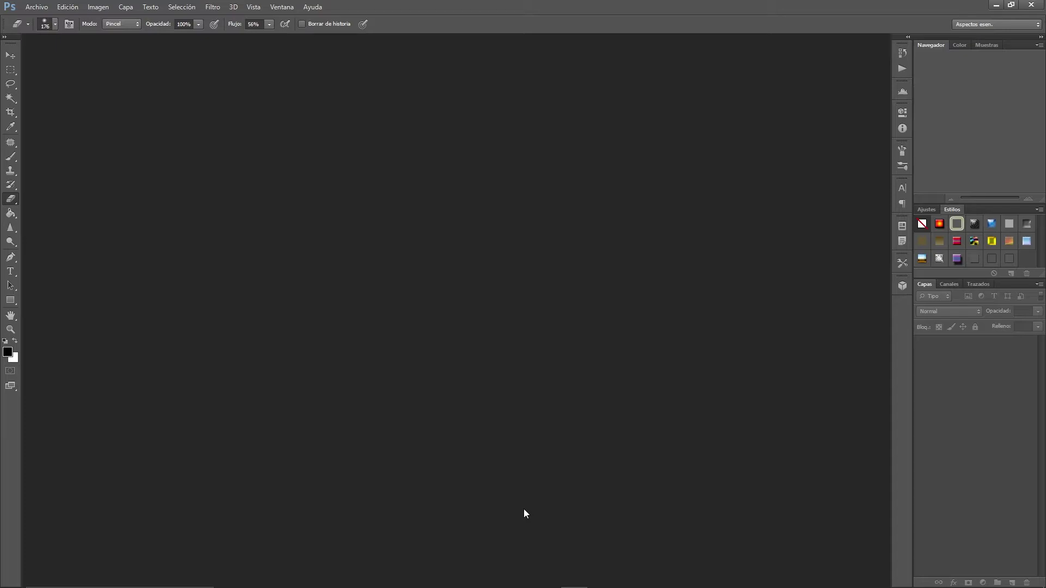
# In the Open dialog, browse from the Desktop through FMDL\BALONES\model into ball000.
pyautogui.hotkey('ctrl', 'o')
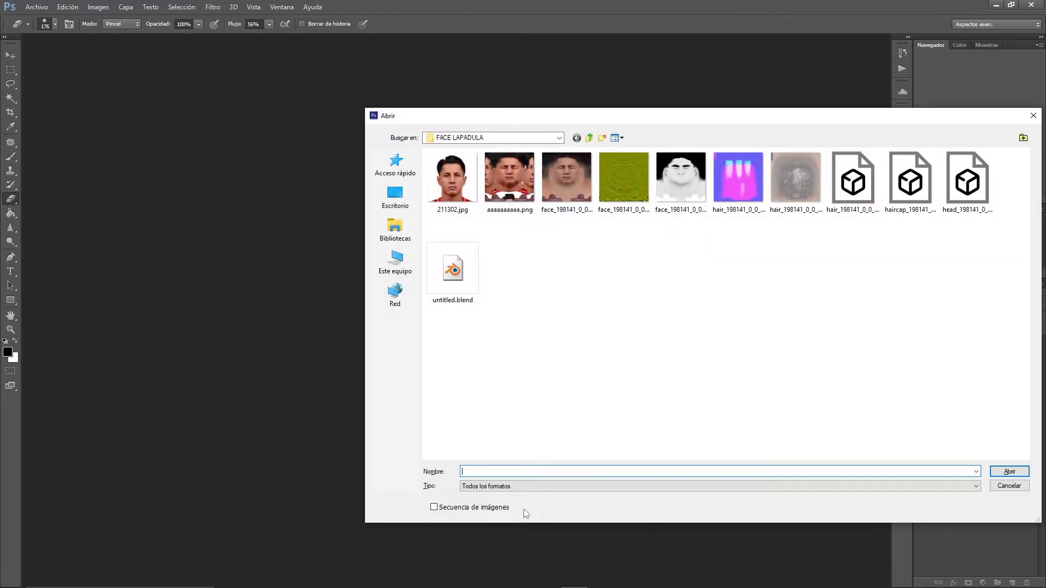
pyautogui.click(395, 196)
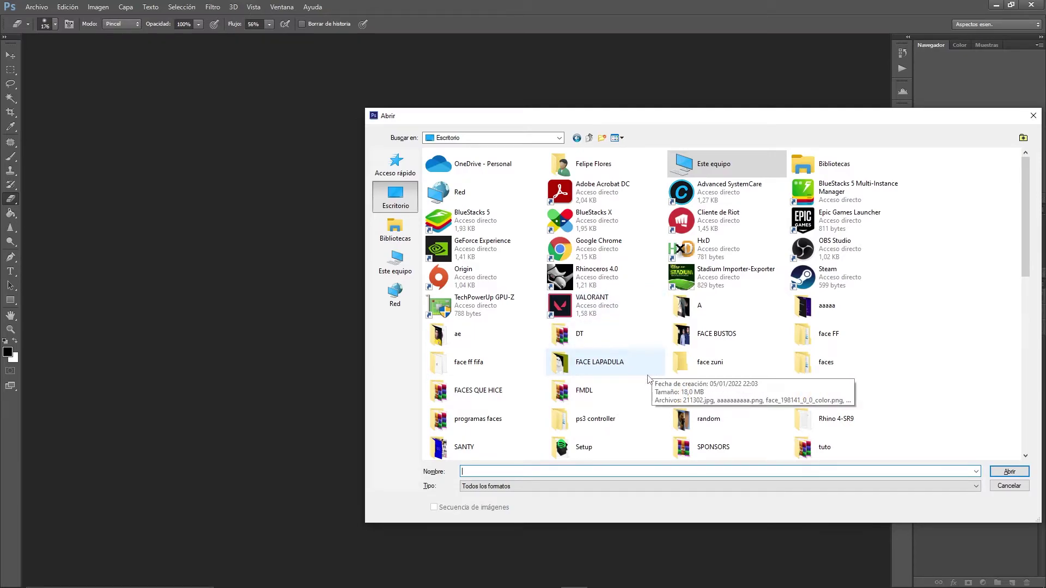
pyautogui.doubleClick(621, 390)
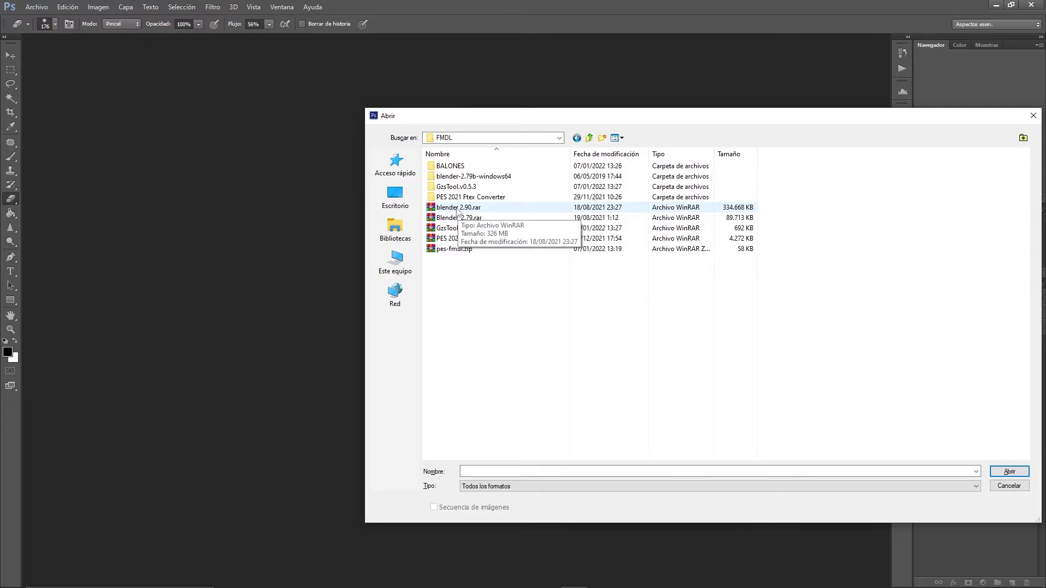
pyautogui.doubleClick(451, 168)
pyautogui.doubleClick(452, 167)
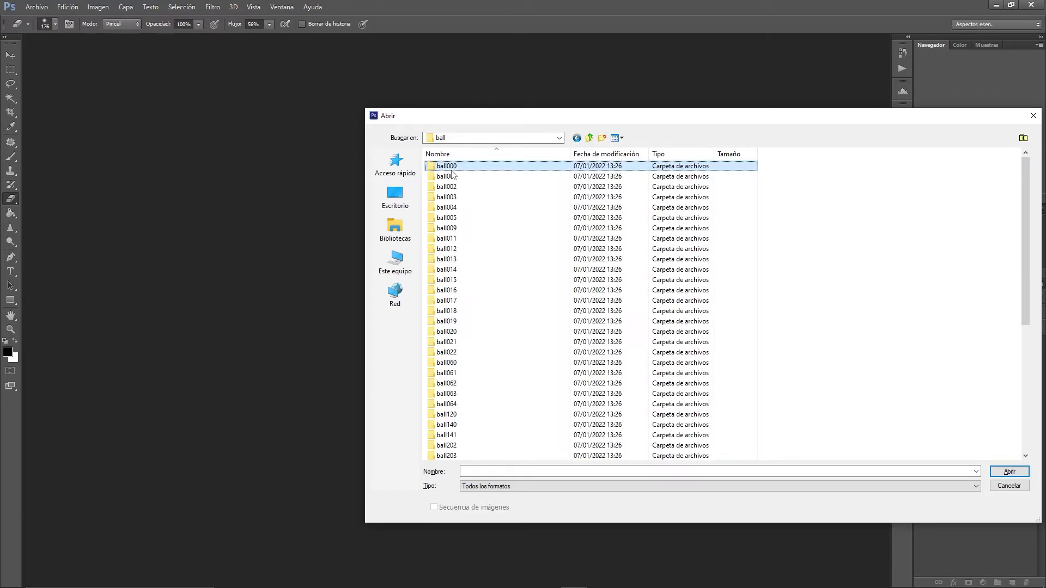
pyautogui.click(452, 169)
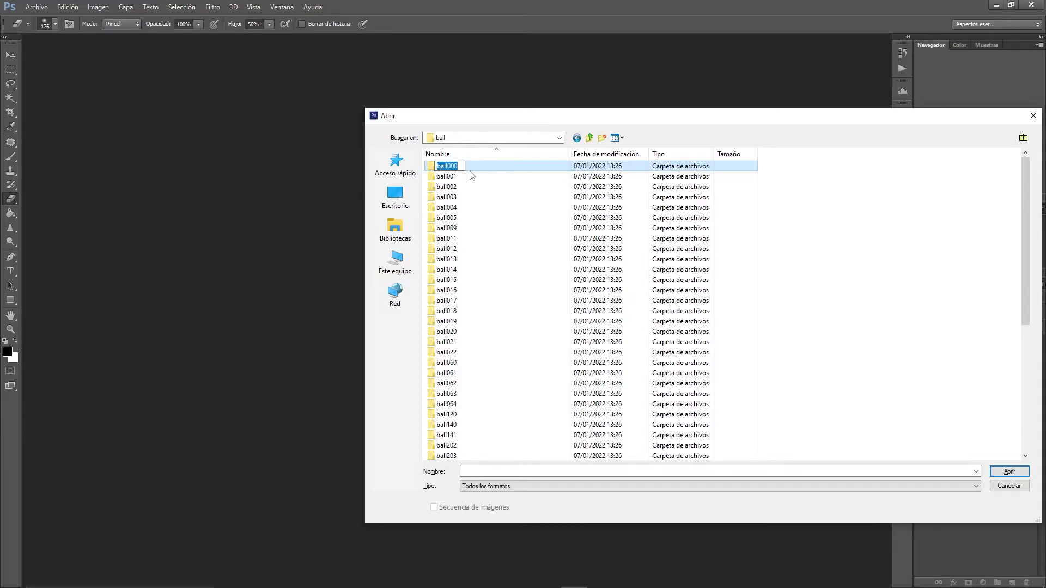
pyautogui.click(477, 168)
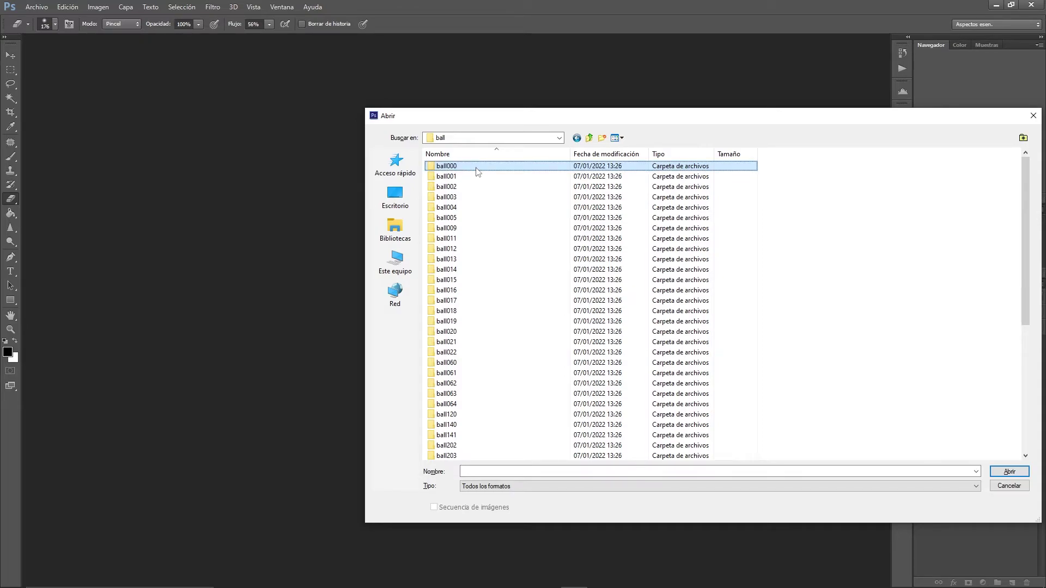
pyautogui.doubleClick(477, 170)
# Open ball000_c_bsm_alp.dds from #windx11, shown as large icons.
pyautogui.doubleClick(476, 177)
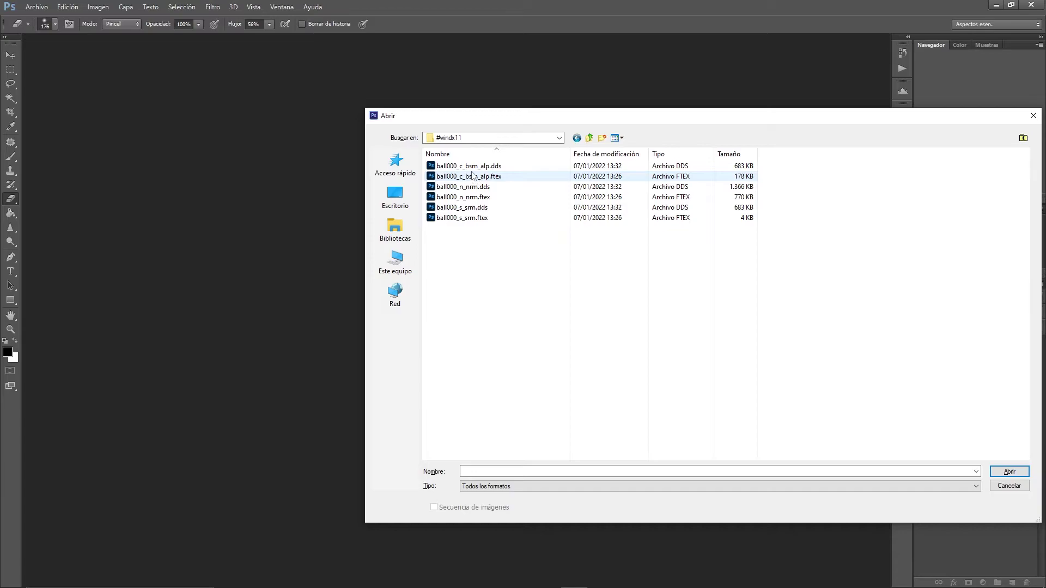
pyautogui.click(620, 138)
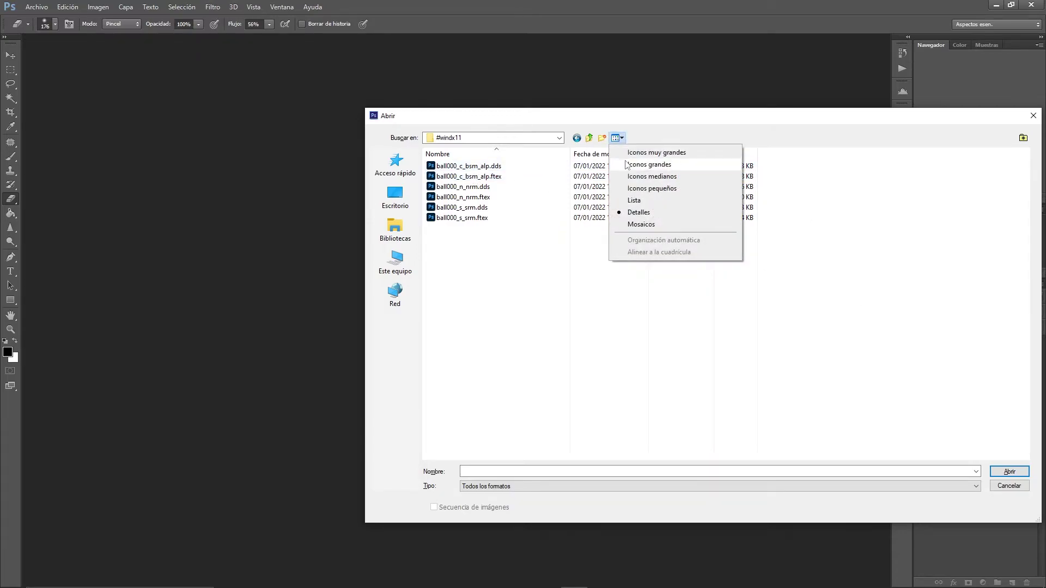
pyautogui.click(651, 163)
pyautogui.click(453, 165)
pyautogui.doubleClick(454, 166)
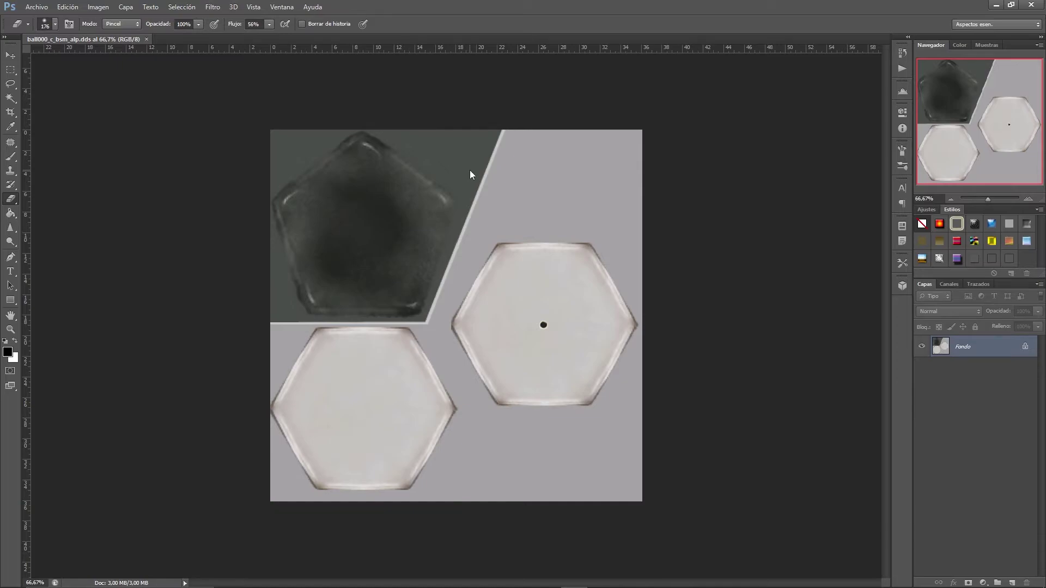
# Save the texture as ball000_c_bsm_alp.png with no compression and return to Blender.
pyautogui.hotkey('ctrl', 'shift', 's')
pyautogui.click(493, 393)
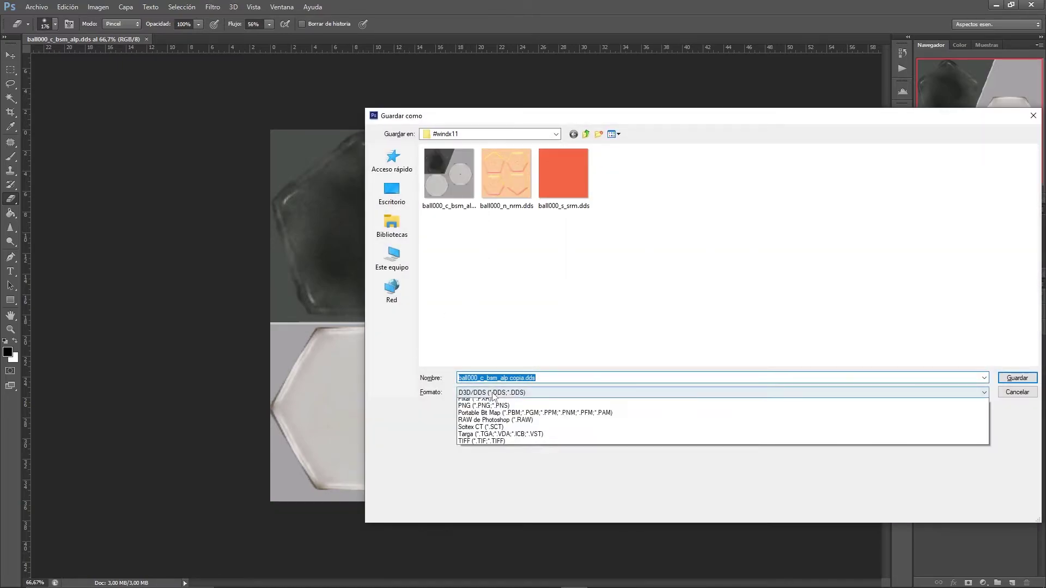
pyautogui.click(446, 173)
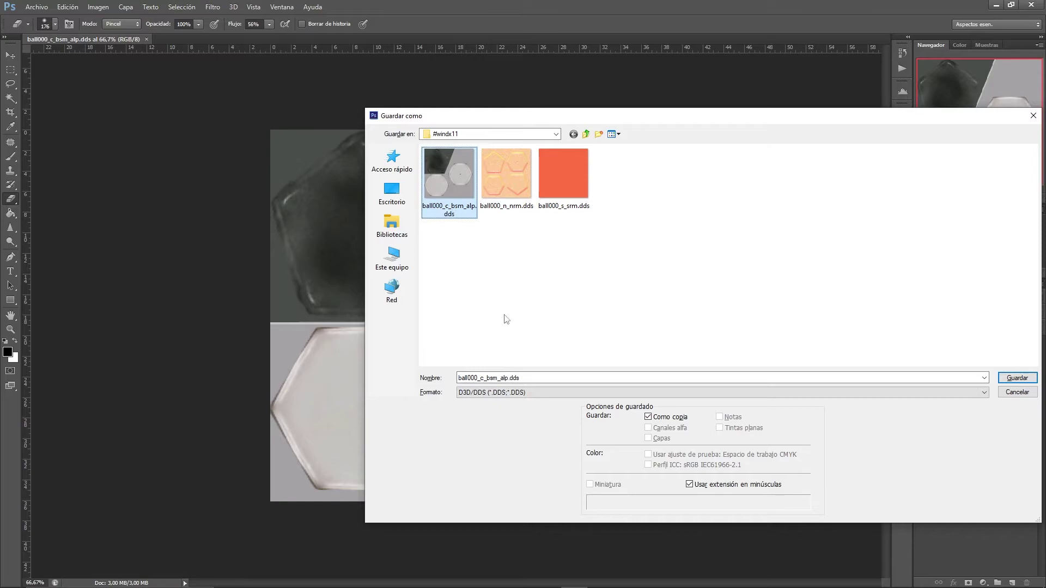
pyautogui.click(524, 392)
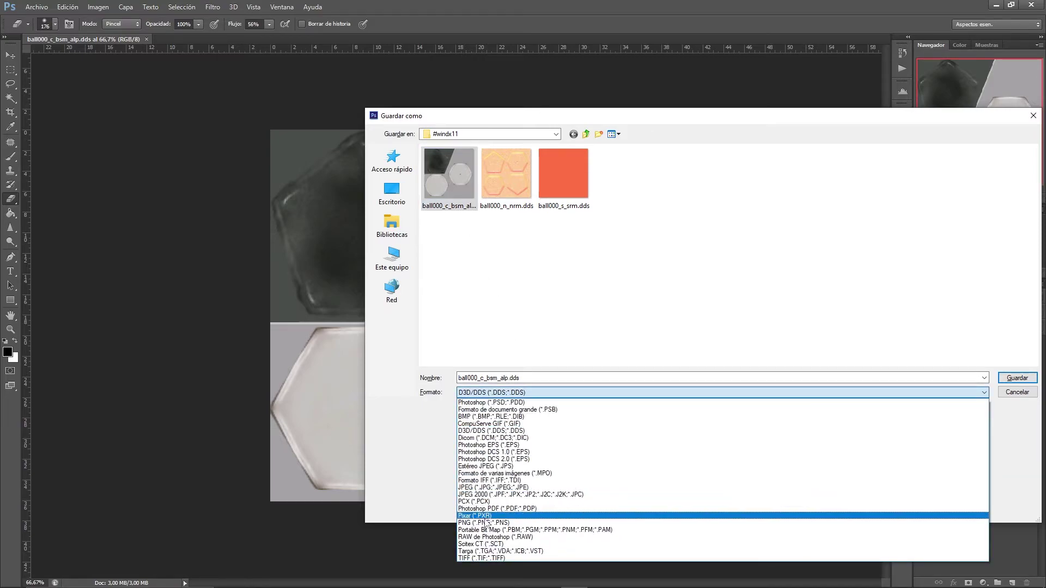
pyautogui.click(485, 523)
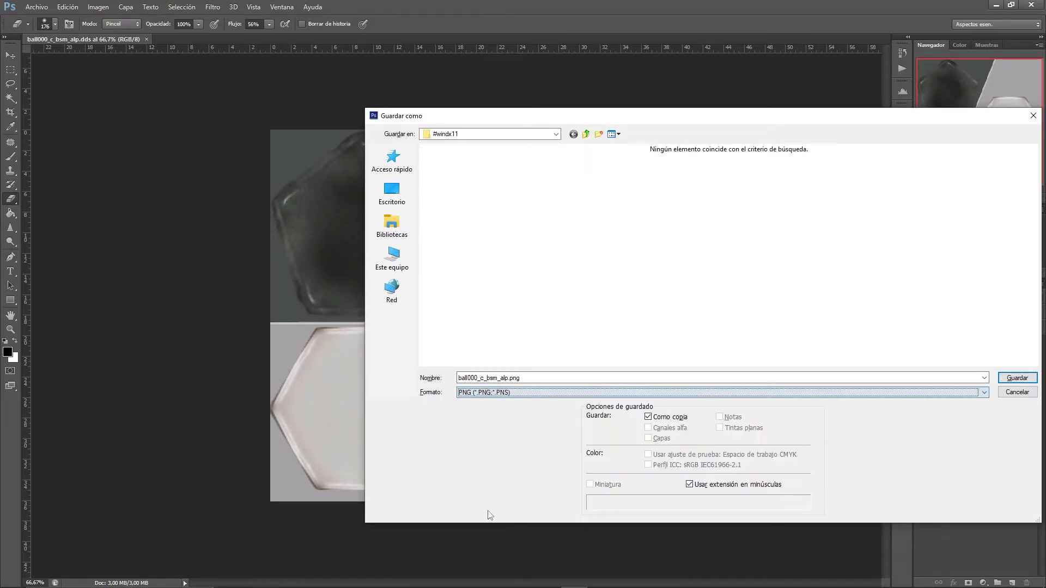
pyautogui.click(1015, 379)
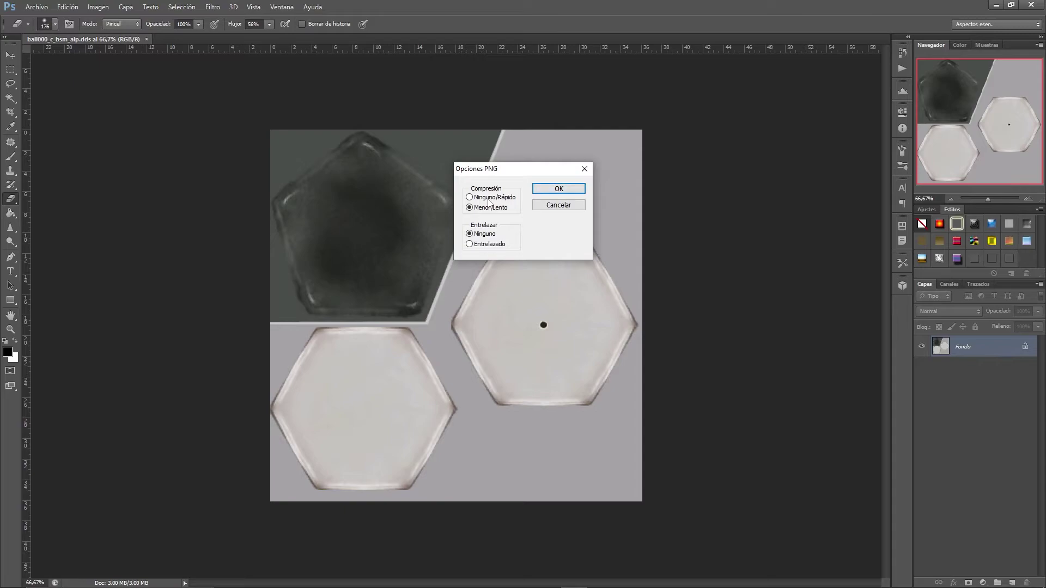
pyautogui.click(488, 197)
pyautogui.click(559, 188)
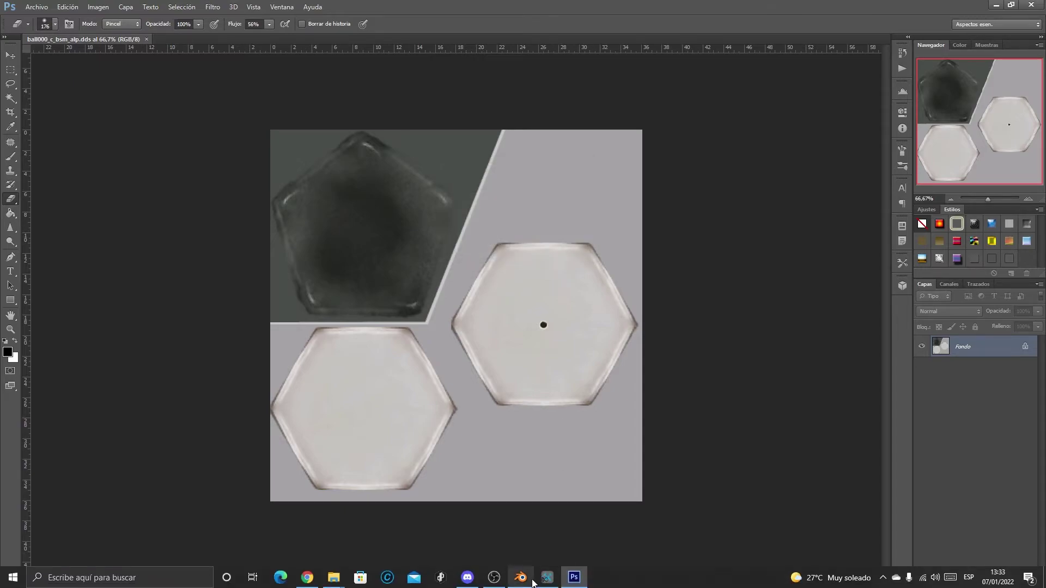
pyautogui.click(532, 581)
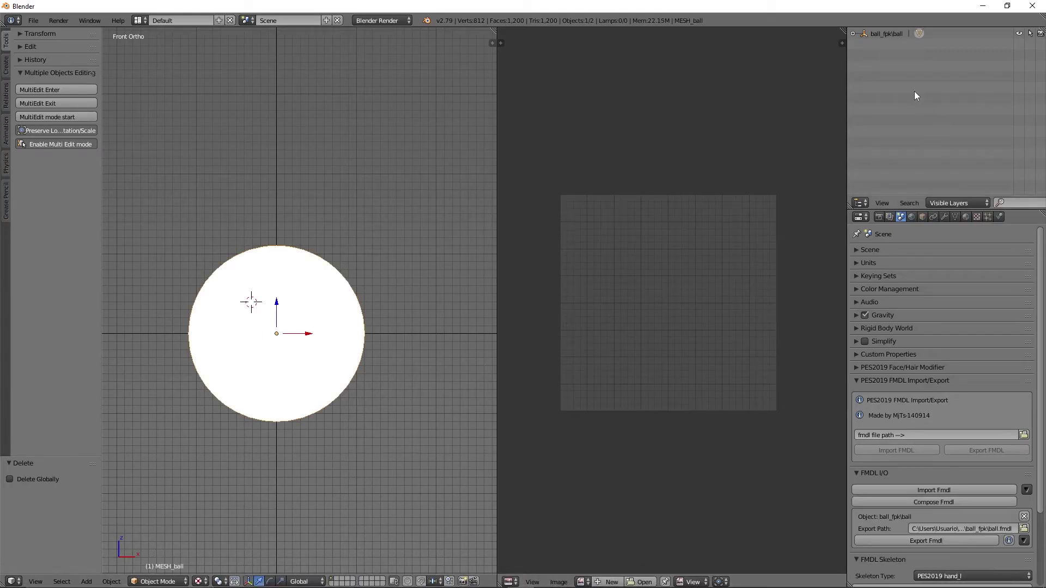
# Inspect the ball's outliner tree down to basic_fx, then enter Edit Mode to show its UV layout.
pyautogui.click(852, 34)
pyautogui.click(864, 45)
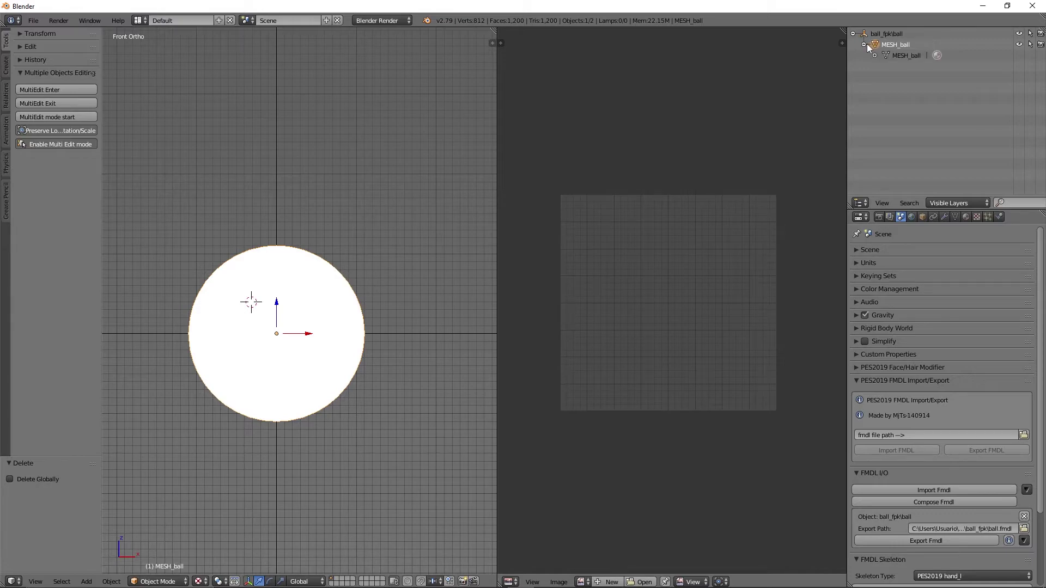
pyautogui.click(875, 56)
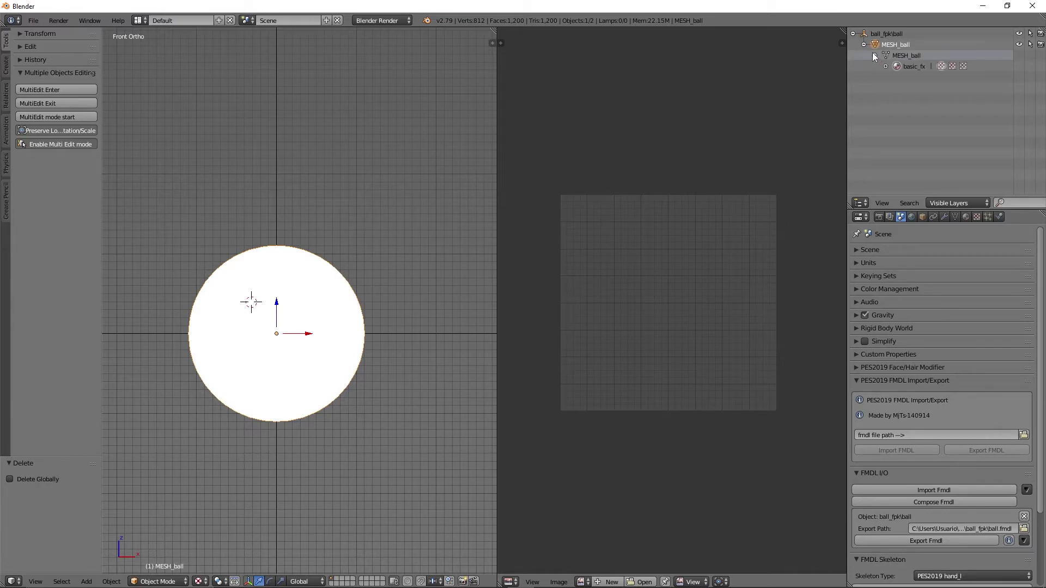
pyautogui.click(853, 34)
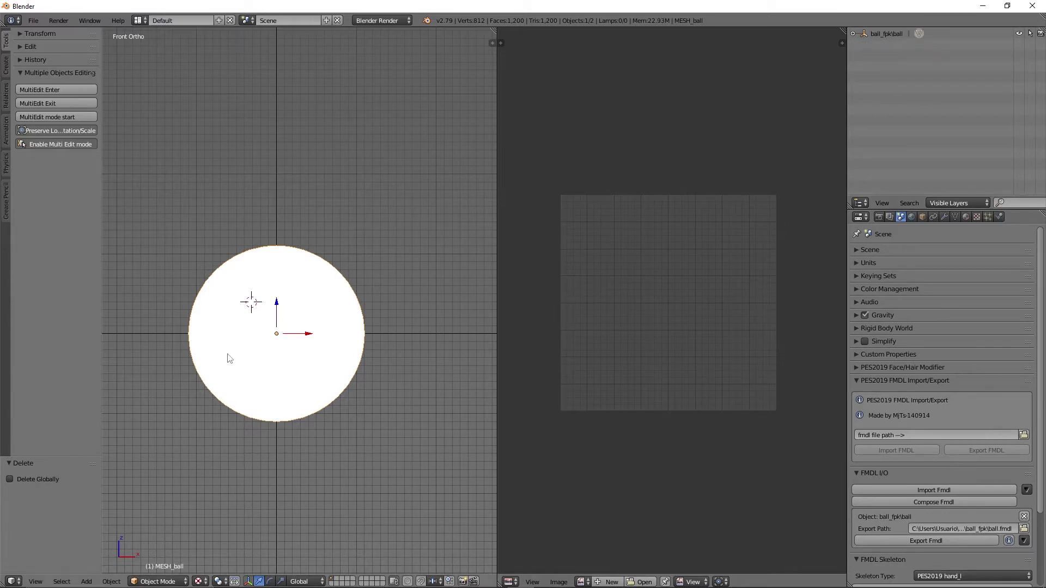
pyautogui.press('Tab')
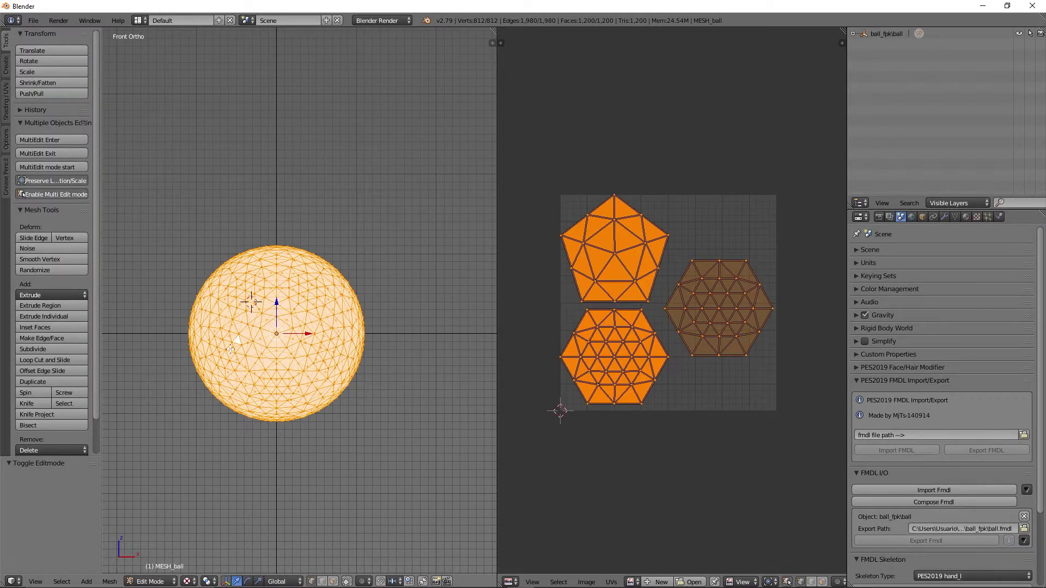
pyautogui.moveTo(237, 340); pyautogui.dragTo(397, 358, button='middle')
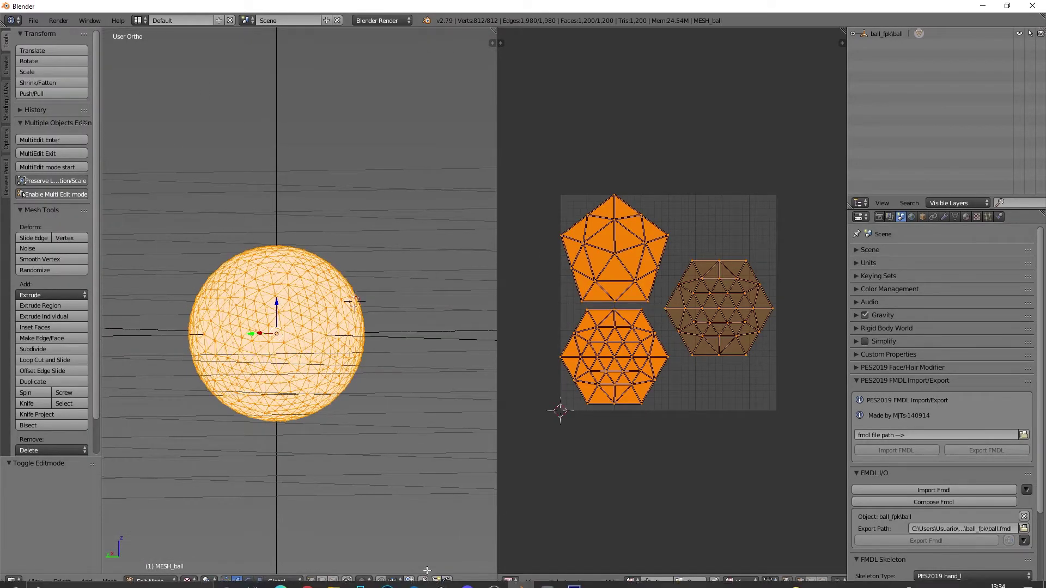
pyautogui.click(579, 582)
pyautogui.moveTo(333, 581)
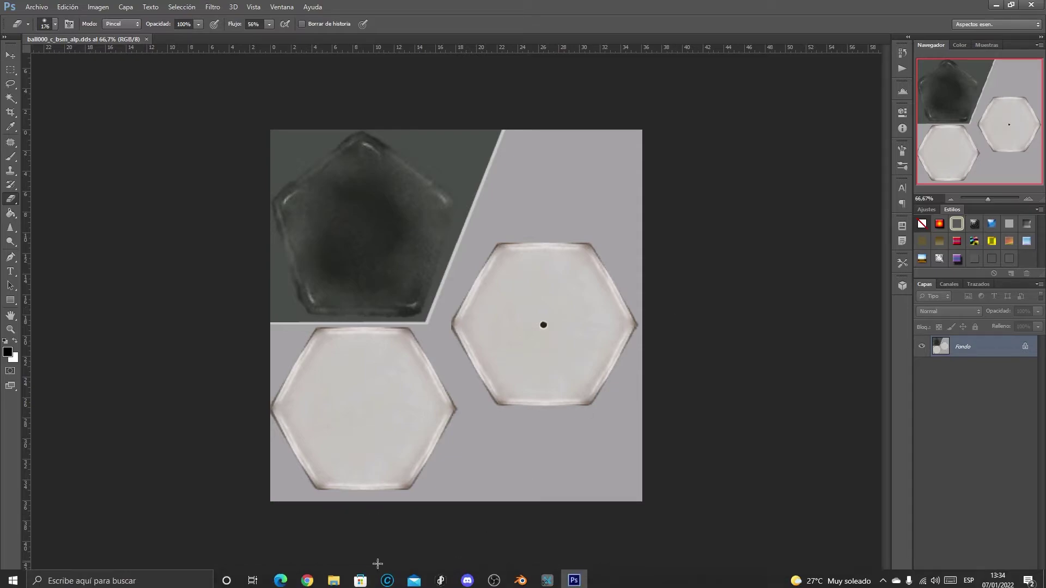
# Load ball000_c_bsm_alp.png from FMDL\BALONES\...\ball000\#windx11 into the image editor.
pyautogui.click(521, 577)
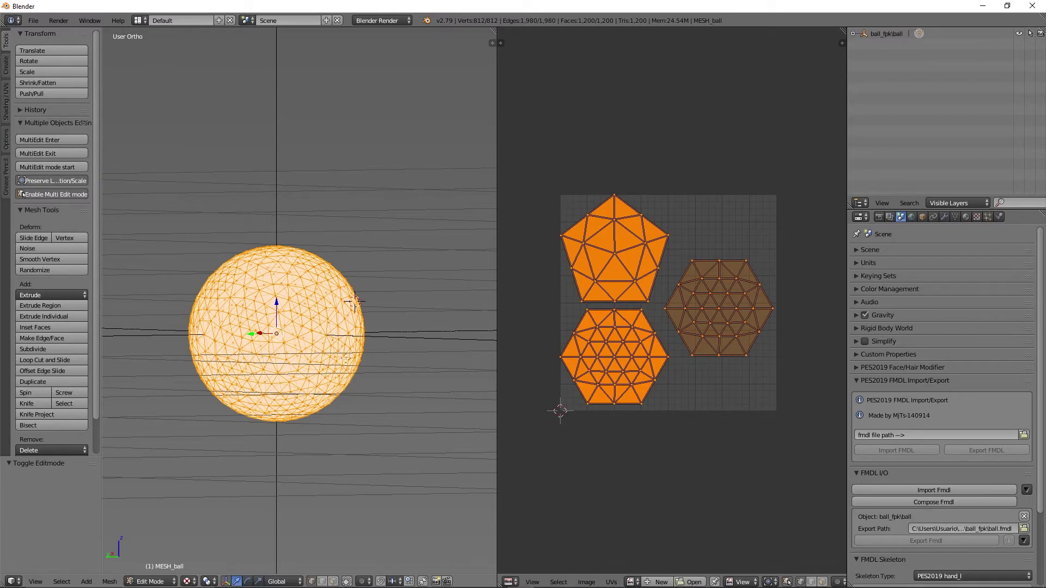
pyautogui.press('KP_1')
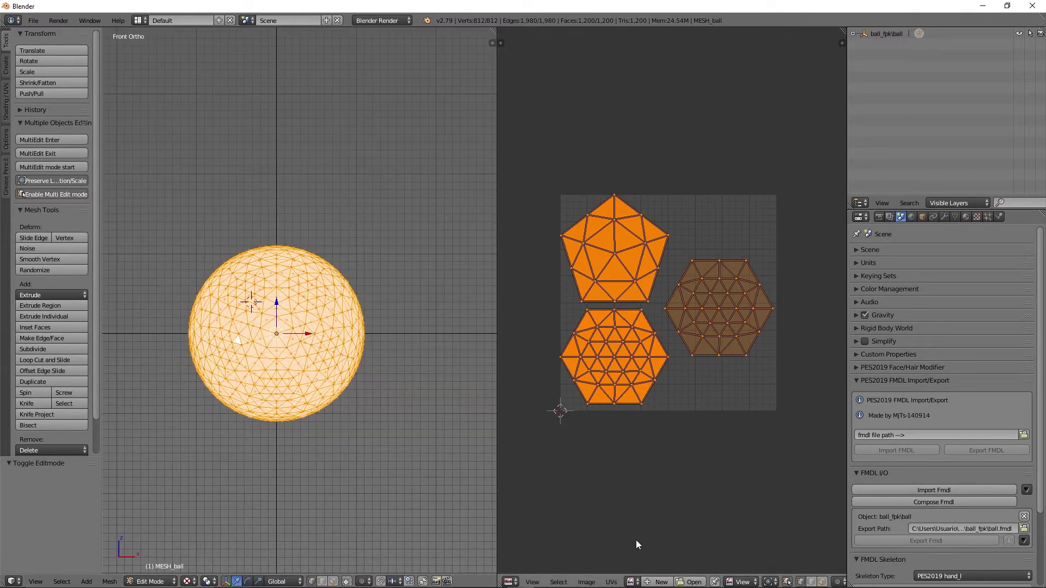
pyautogui.click(591, 583)
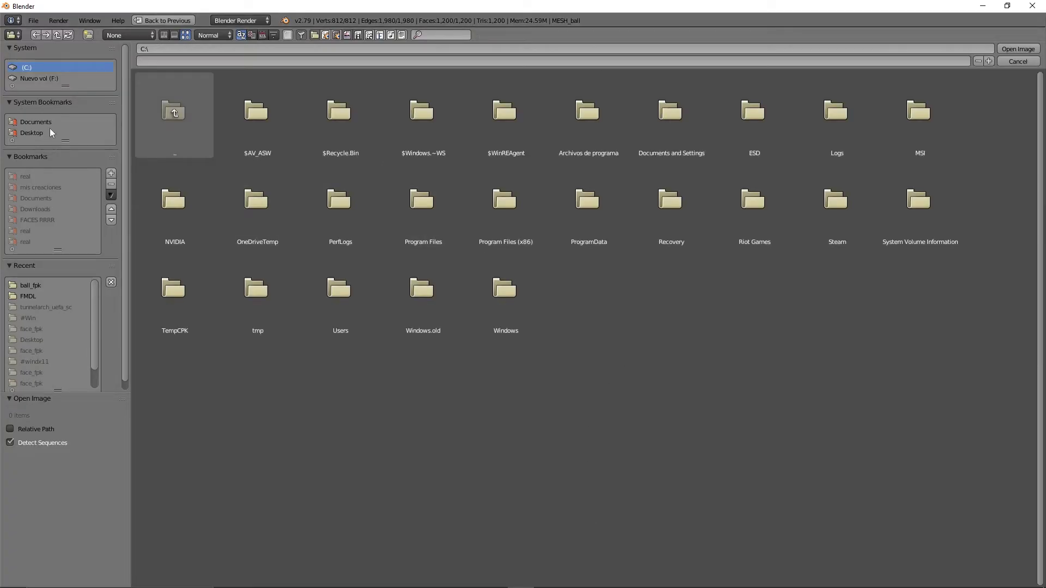
pyautogui.click(35, 132)
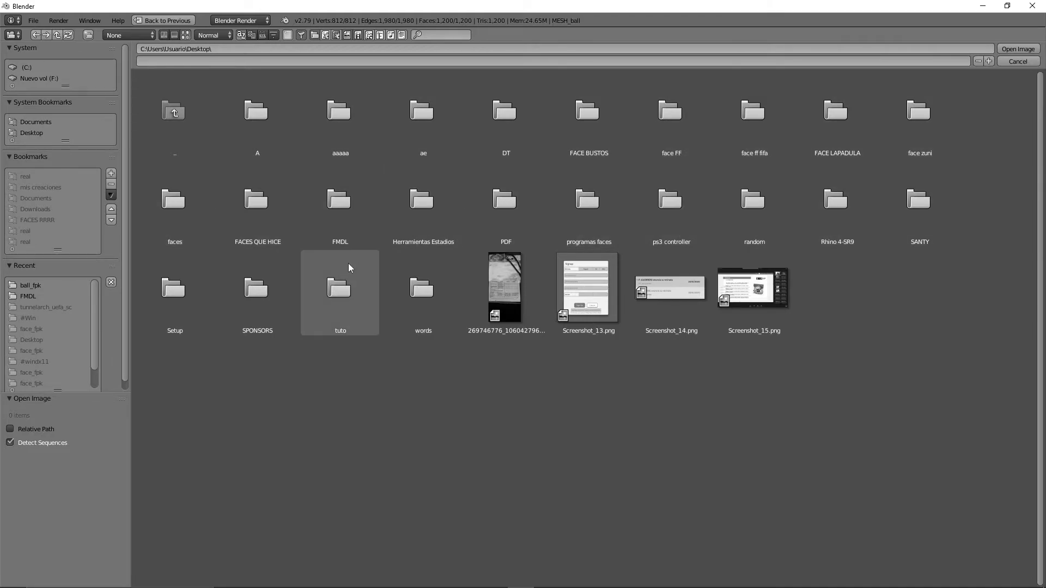
pyautogui.click(334, 228)
pyautogui.click(280, 126)
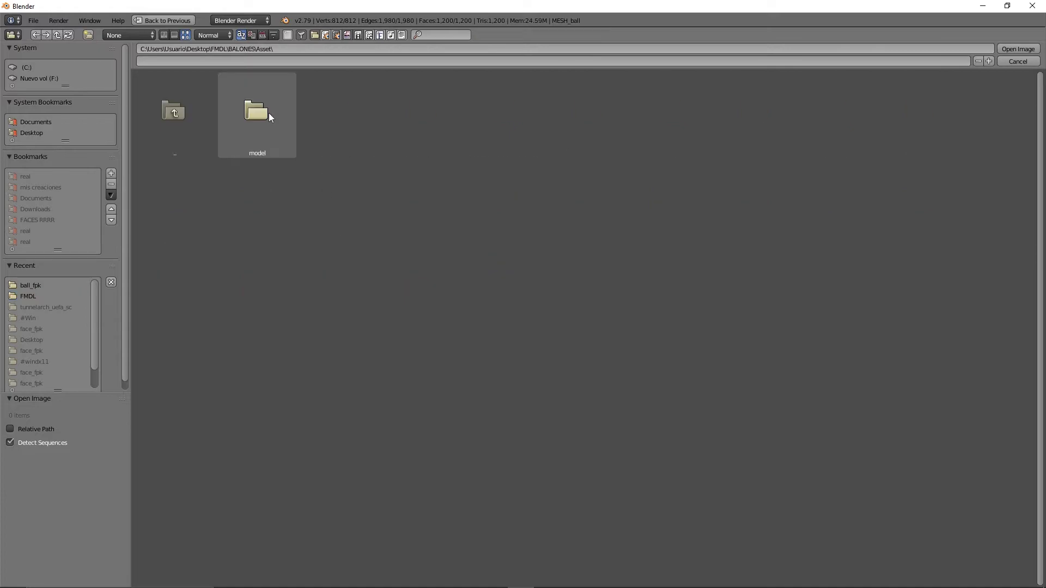
pyautogui.click(265, 106)
pyautogui.click(249, 97)
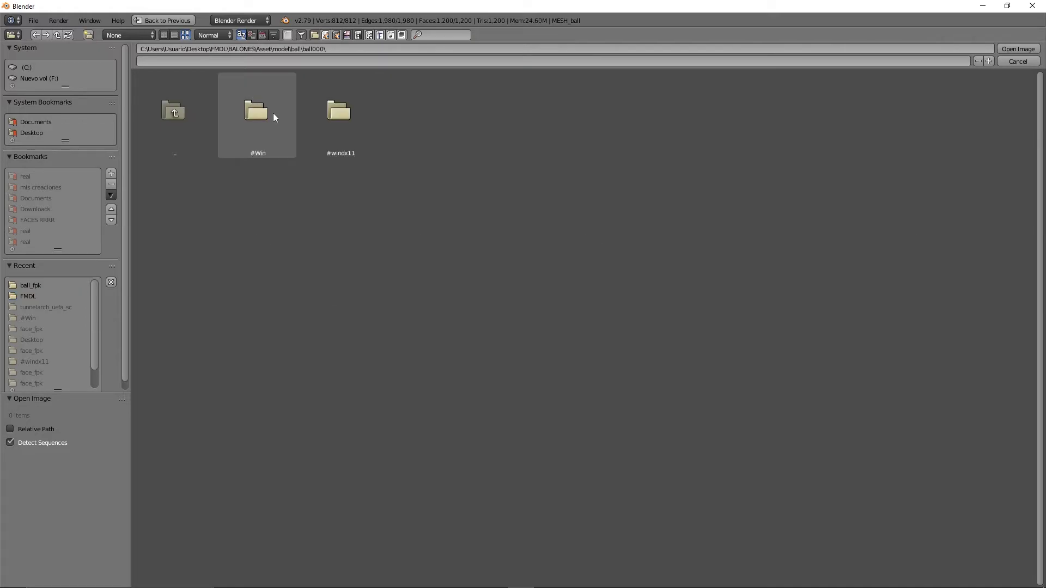
pyautogui.click(315, 119)
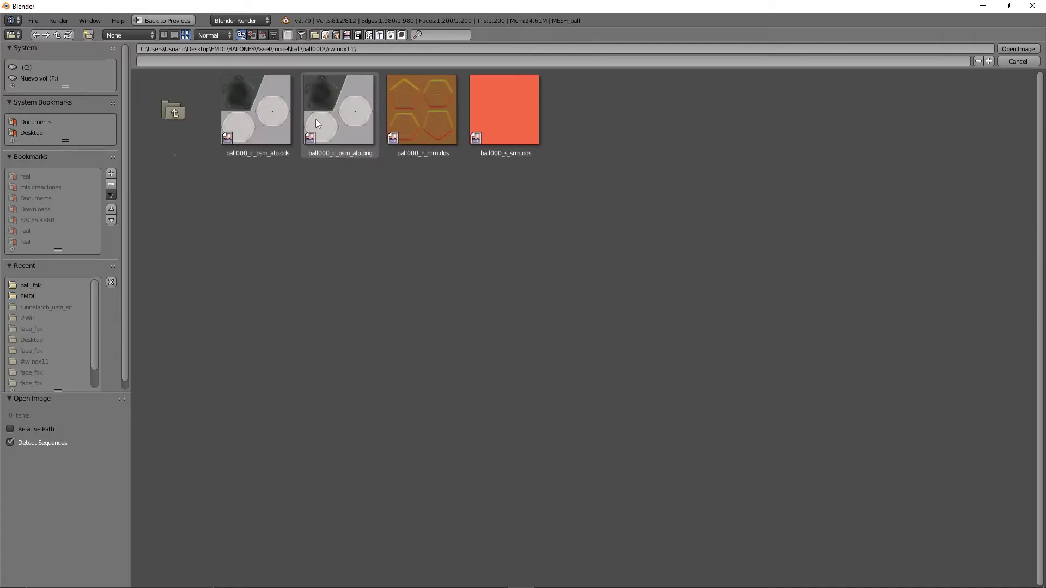
pyautogui.doubleClick(353, 127)
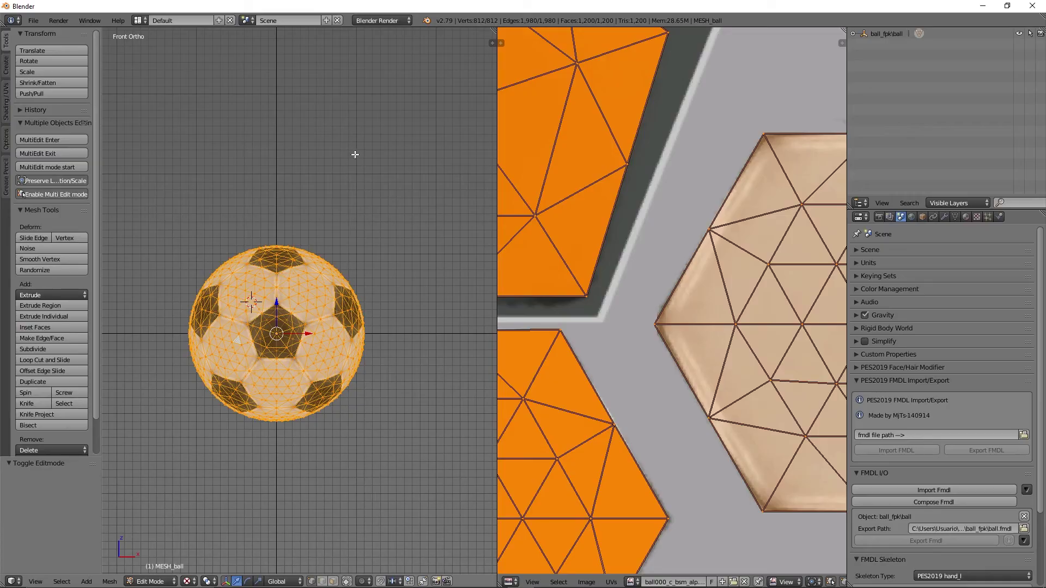
# Return to Object Mode and orbit around the textured soccer ball.
pyautogui.press('Tab')
pyautogui.click(370, 322)
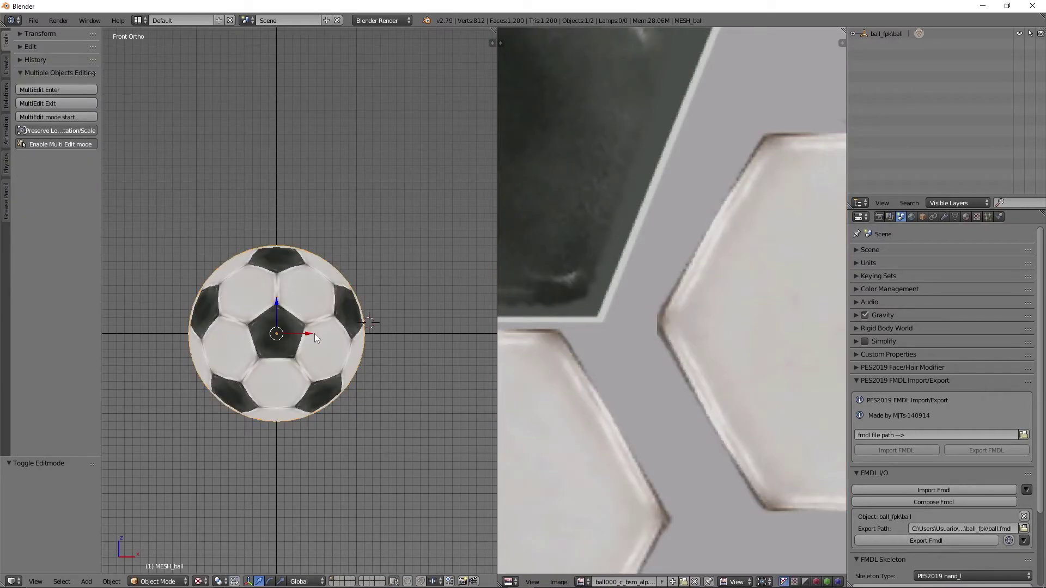
pyautogui.moveTo(317, 338); pyautogui.dragTo(278, 461, button='middle')
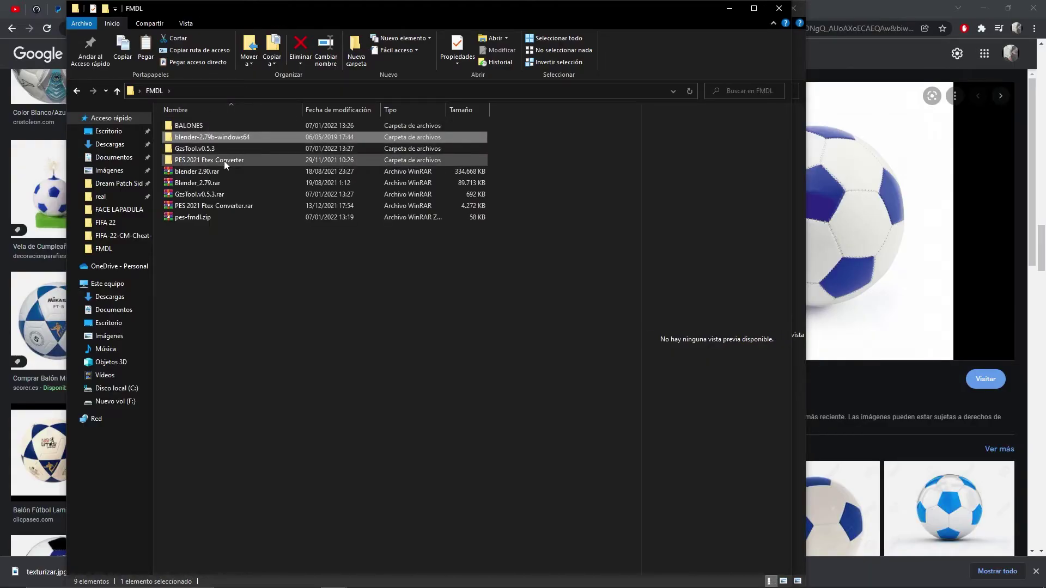
# Move the browser, Photoshop and second Explorer window aside to reach the archive.
pyautogui.click(975, 9)
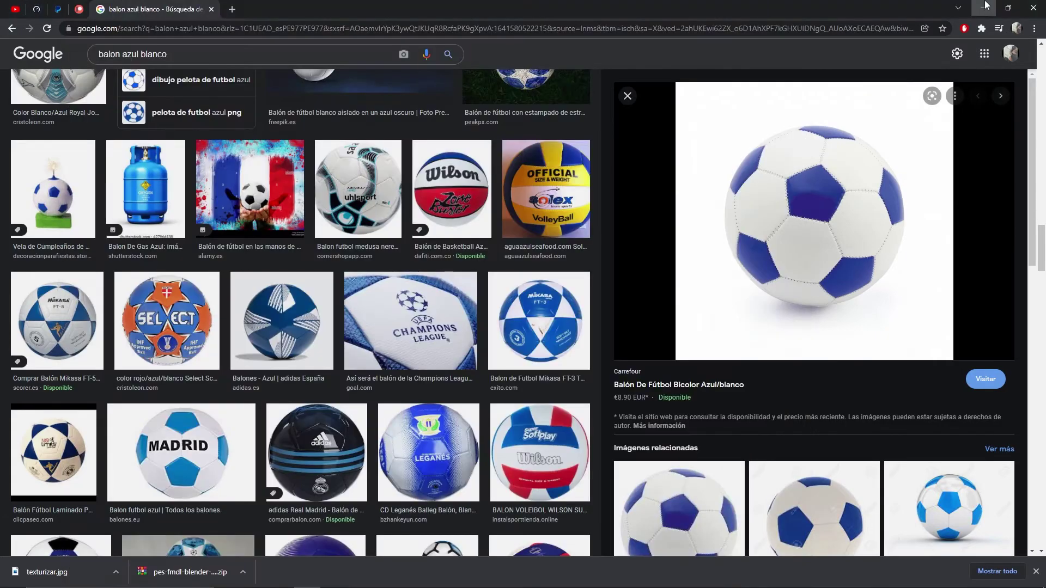
pyautogui.click(975, 9)
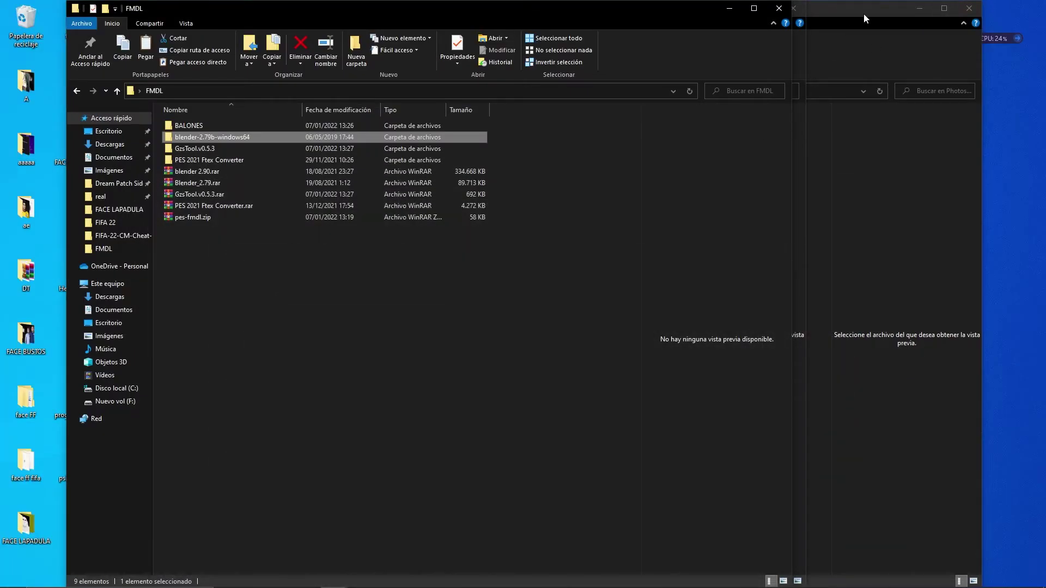
pyautogui.click(864, 14)
pyautogui.click(919, 9)
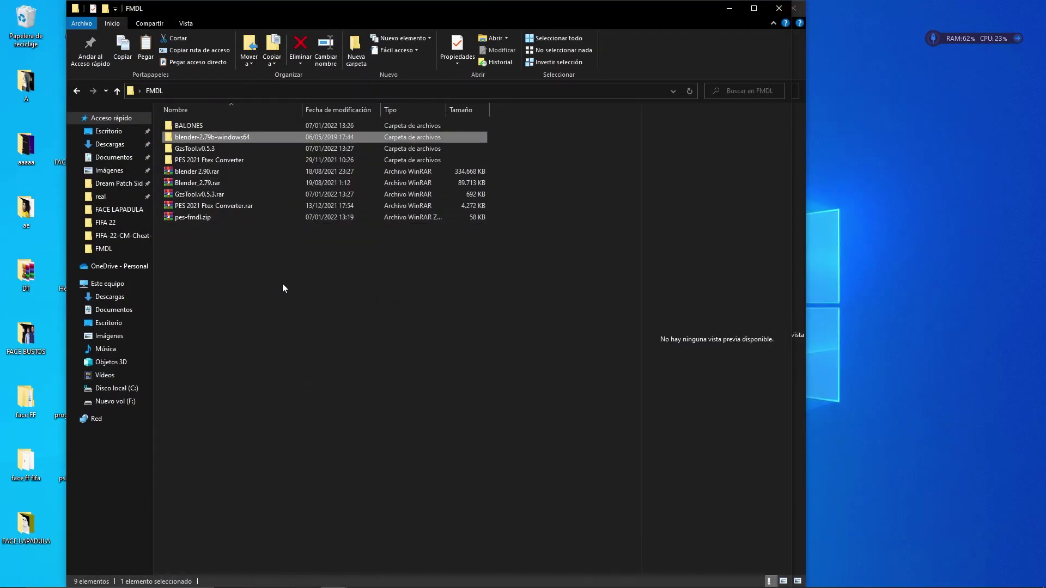
# Extract blender 2.90.rar here and launch blender.exe from the extracted folder.
pyautogui.rightClick(201, 173)
pyautogui.click(237, 224)
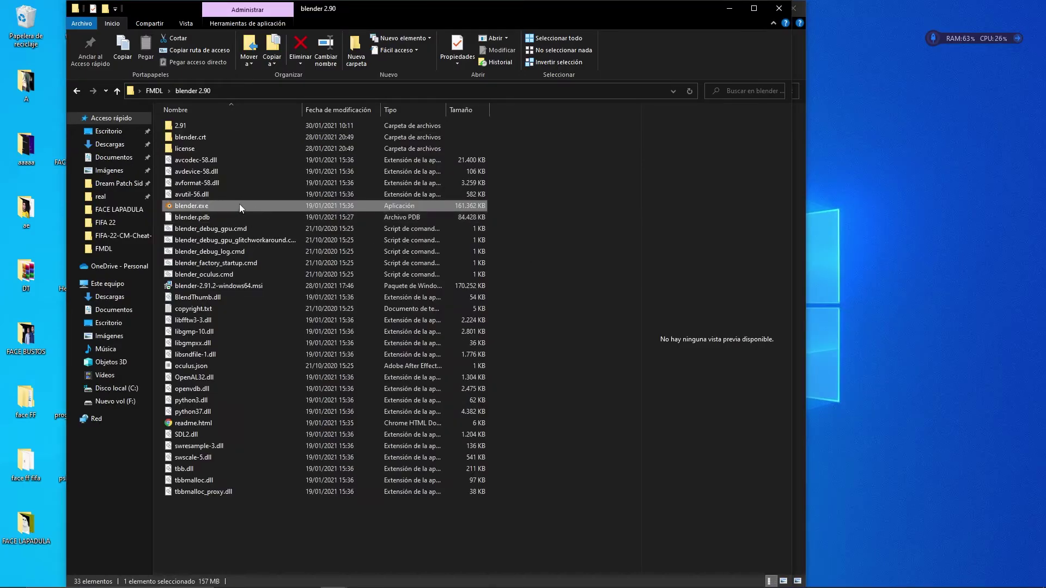
pyautogui.doubleClick(240, 203)
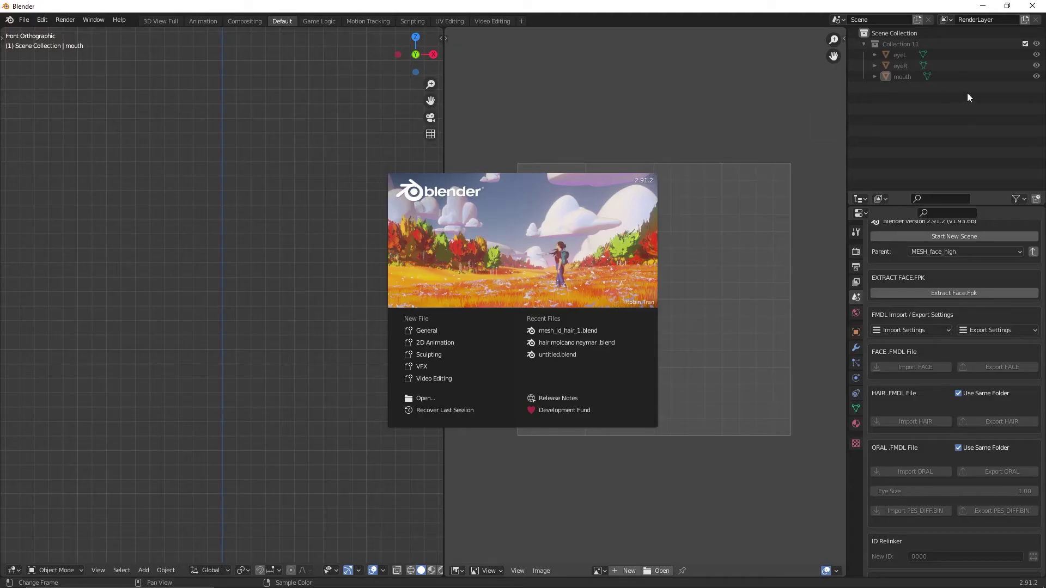
# Extract Face.Fpk from the 109329 #Win folder and view the head in Material Preview.
pyautogui.click(948, 82)
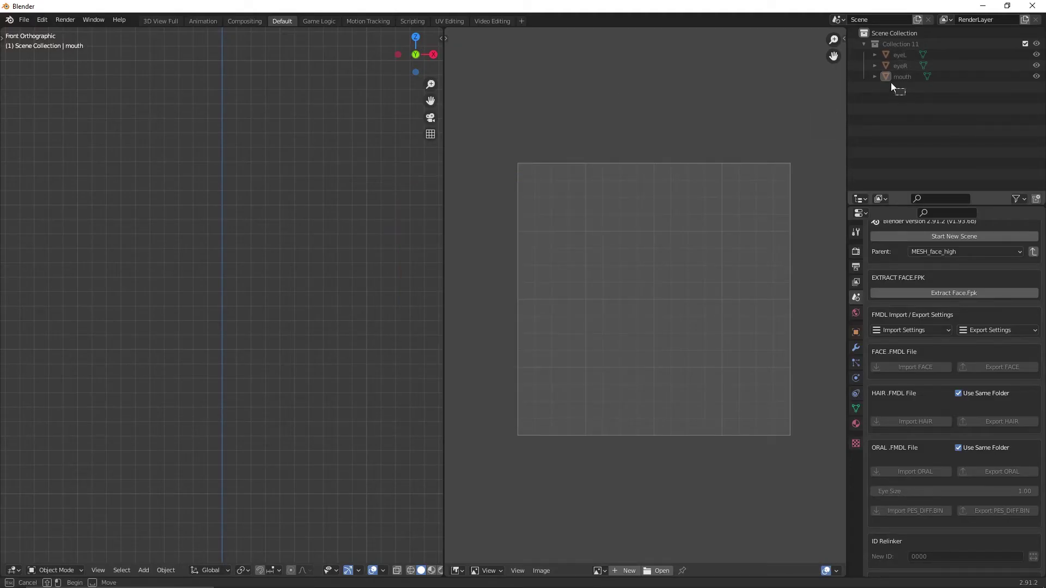
pyautogui.click(940, 291)
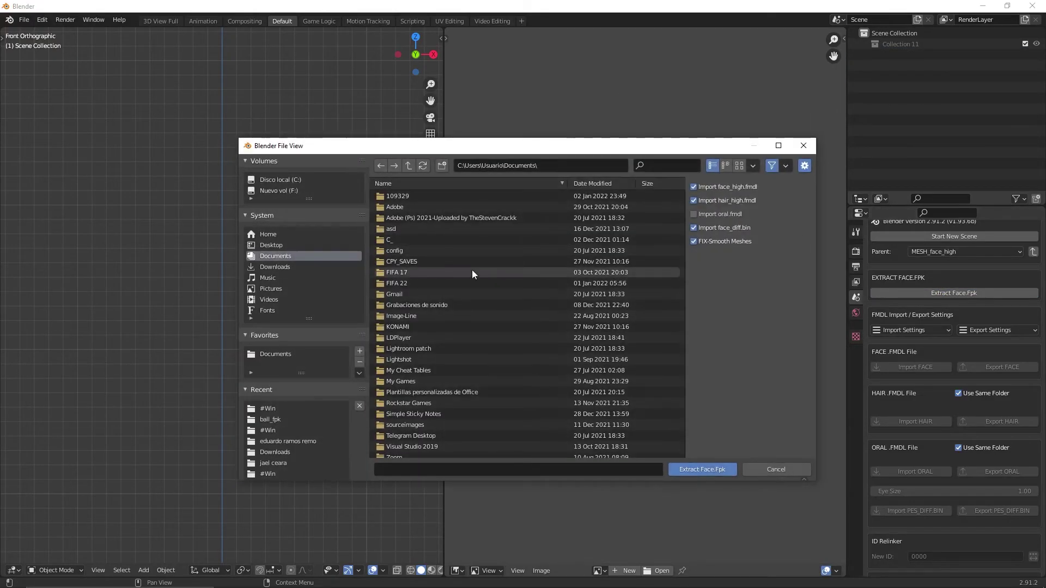
pyautogui.doubleClick(384, 195)
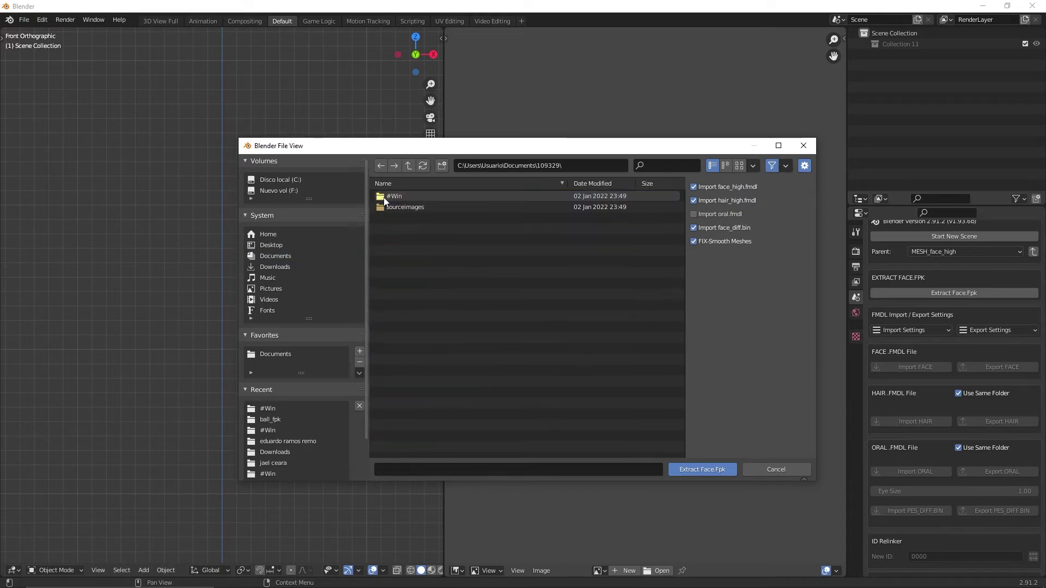
pyautogui.doubleClick(384, 197)
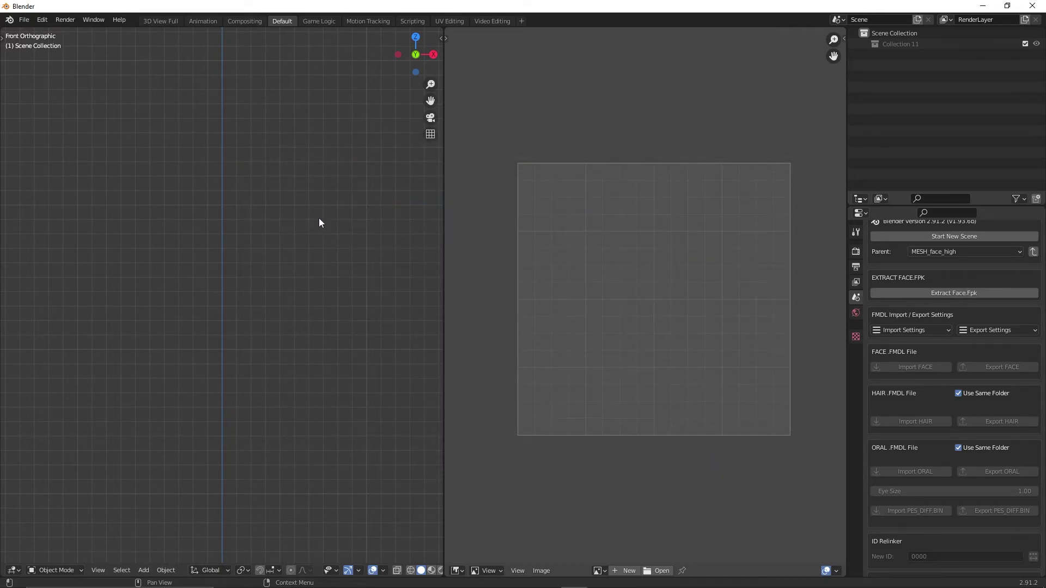
pyautogui.press('z')
pyautogui.click(256, 333)
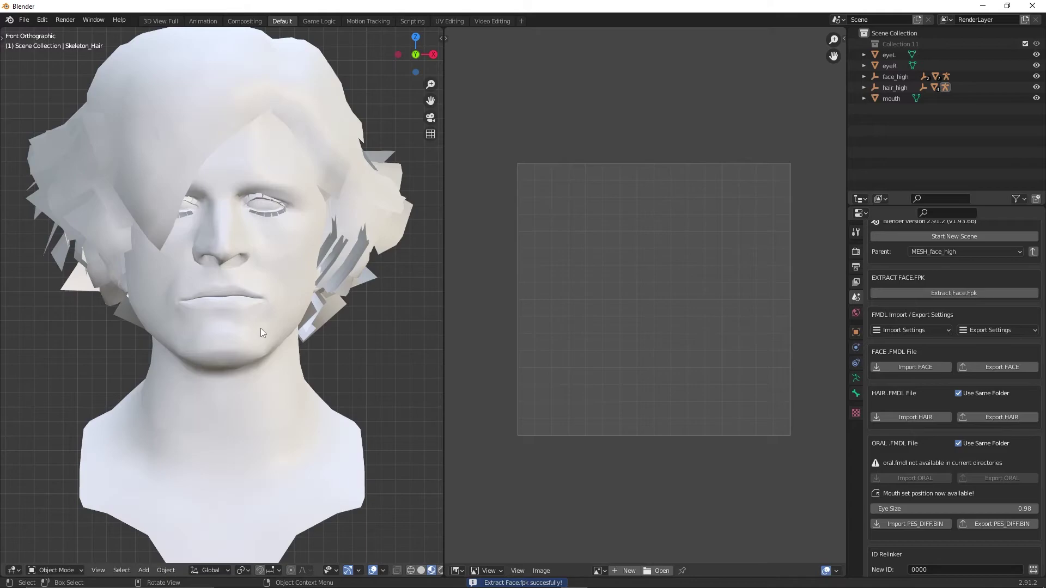
pyautogui.scroll(-3, 261, 308)
pyautogui.moveTo(260, 308); pyautogui.dragTo(228, 303, button='middle')
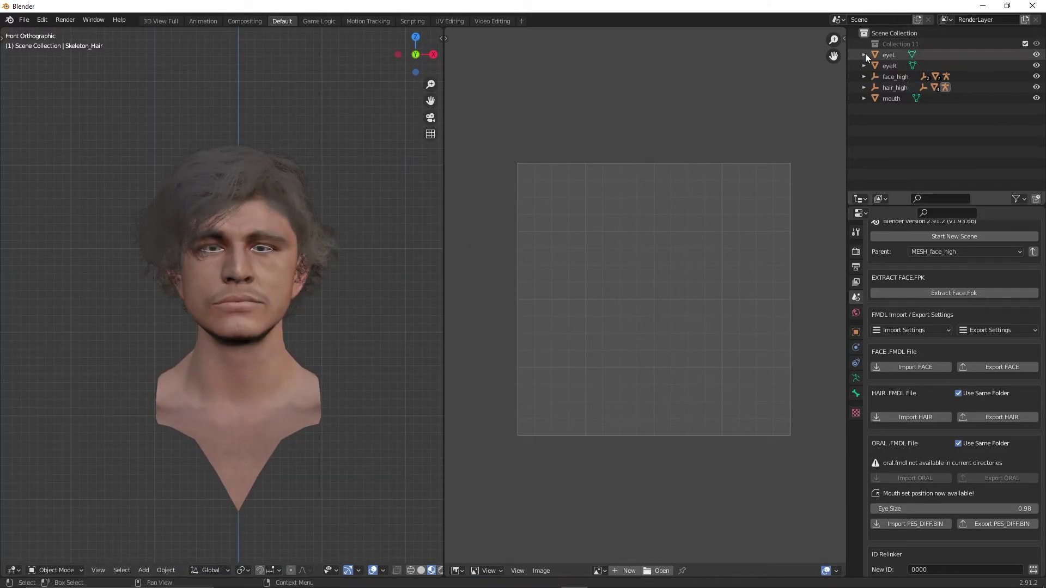
# Delete the eyes, mouth, head and hair objects, then untick ORAL Use Same Folder.
pyautogui.click(993, 58)
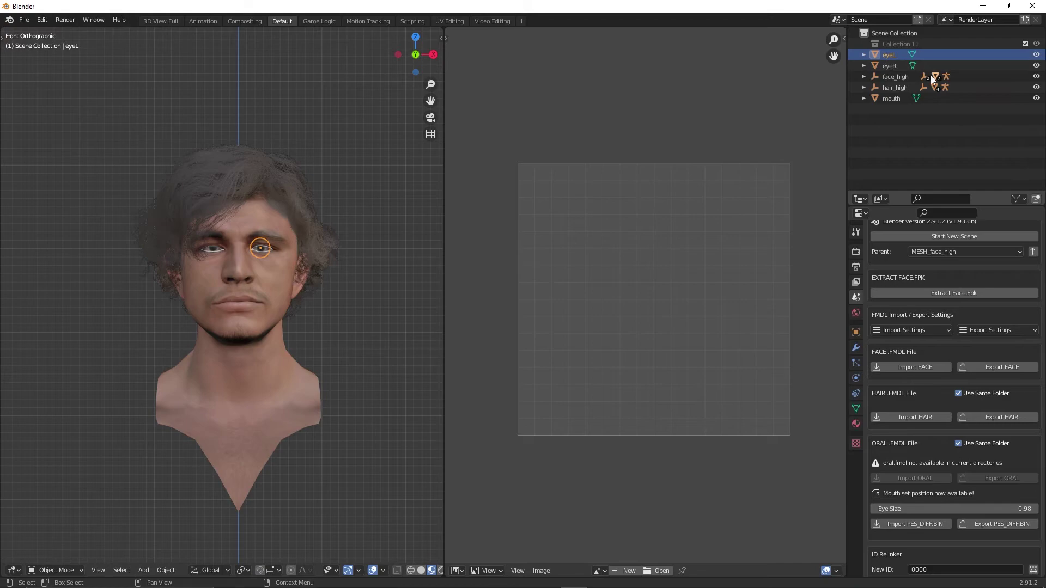
pyautogui.keyDown('shift'); pyautogui.click(882, 99); pyautogui.keyUp('shift')
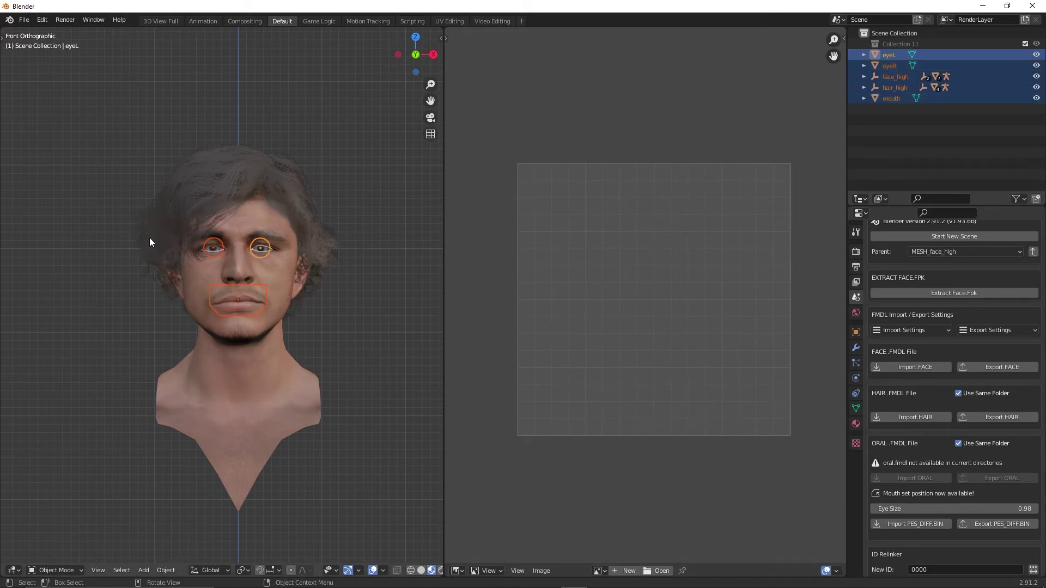
pyautogui.press('Delete')
pyautogui.moveTo(911, 117); pyautogui.dragTo(874, 57)
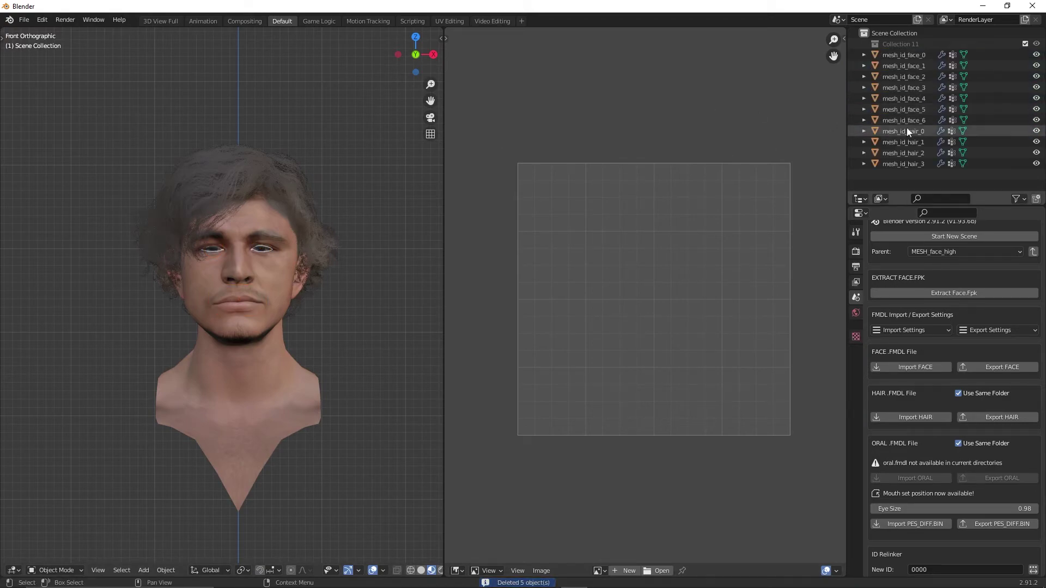
pyautogui.moveTo(914, 163); pyautogui.dragTo(882, 54)
pyautogui.press('Delete')
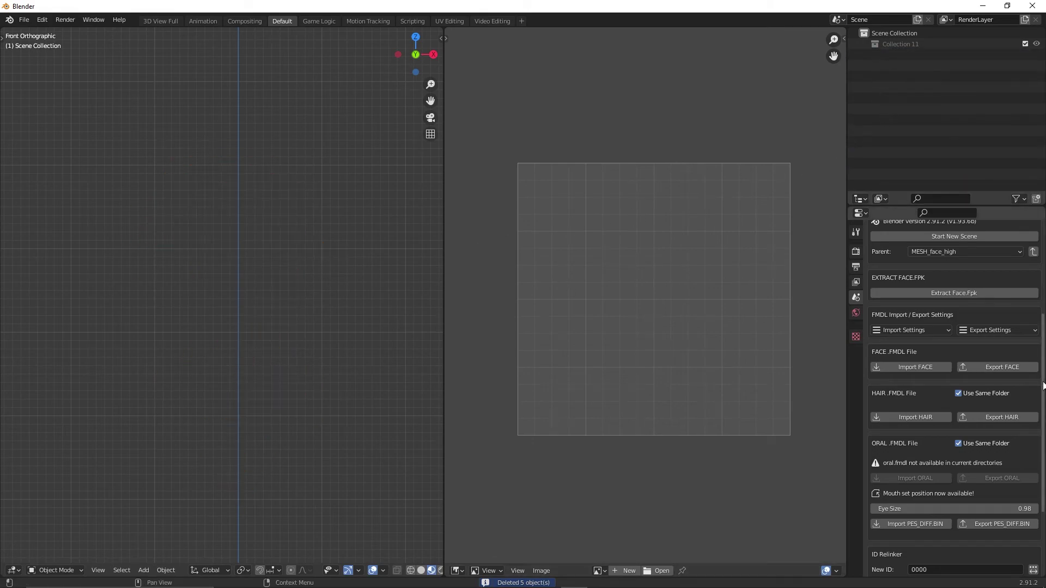
pyautogui.scroll(-2, 997, 379)
pyautogui.click(965, 401)
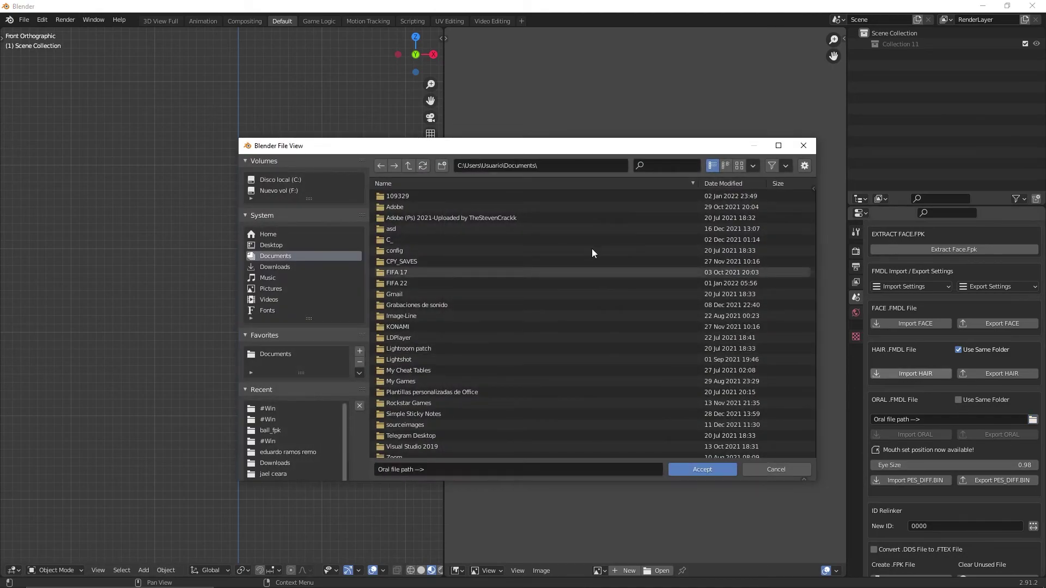
# Rename ball.fmdl to oral.fmdl in the ball_fpk folder.
pyautogui.hotkey('alt', 'Tab')
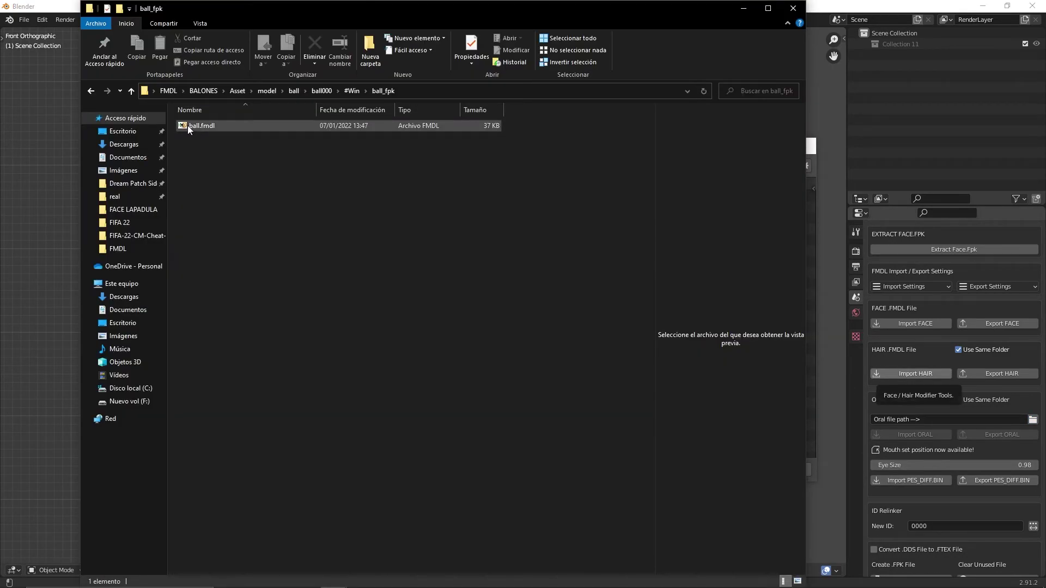
pyautogui.click(188, 125)
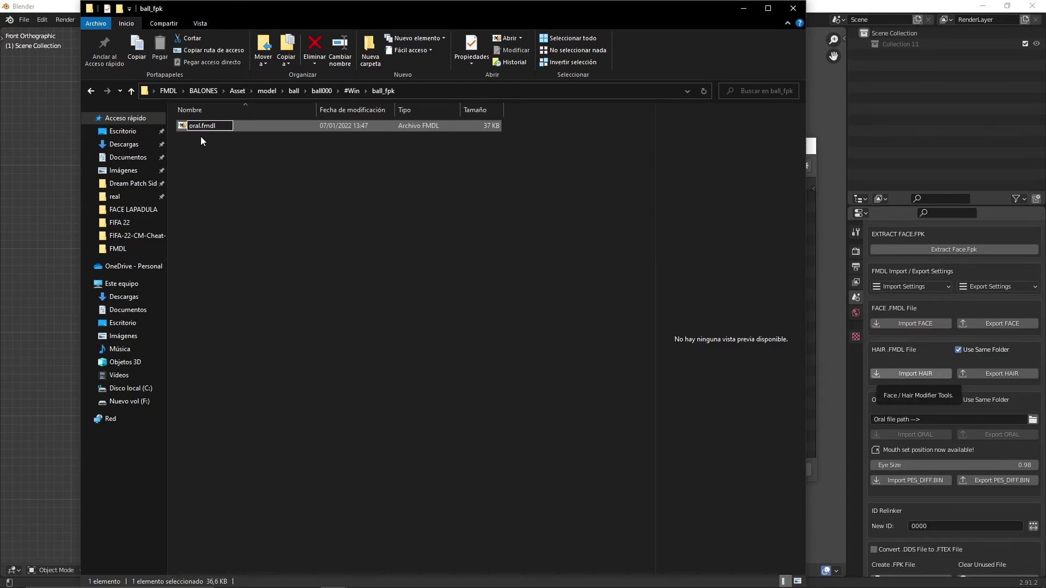
pyautogui.press('Return')
# Import oral.fmdl from the ball_fpk folder as the ORAL model and select the ball.
pyautogui.click(844, 4)
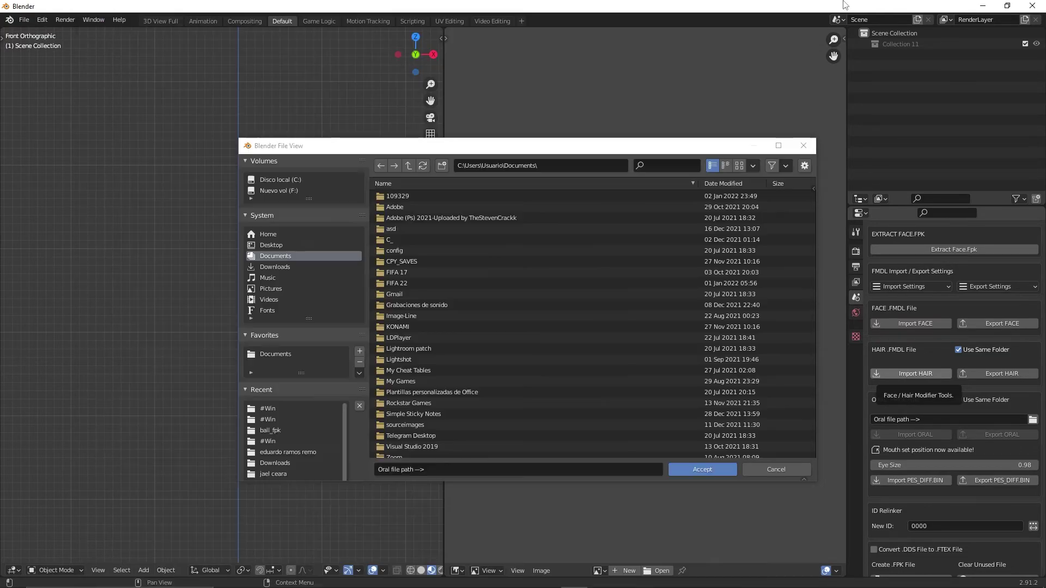
pyautogui.click(565, 166)
pyautogui.hotkey('ctrl', 'v')
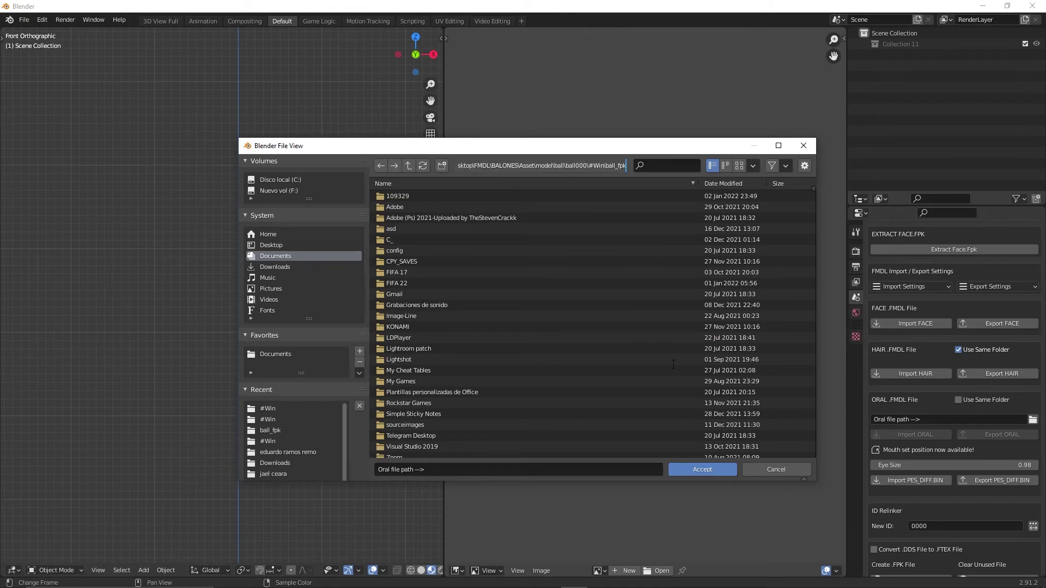
pyautogui.press('Return')
pyautogui.doubleClick(444, 195)
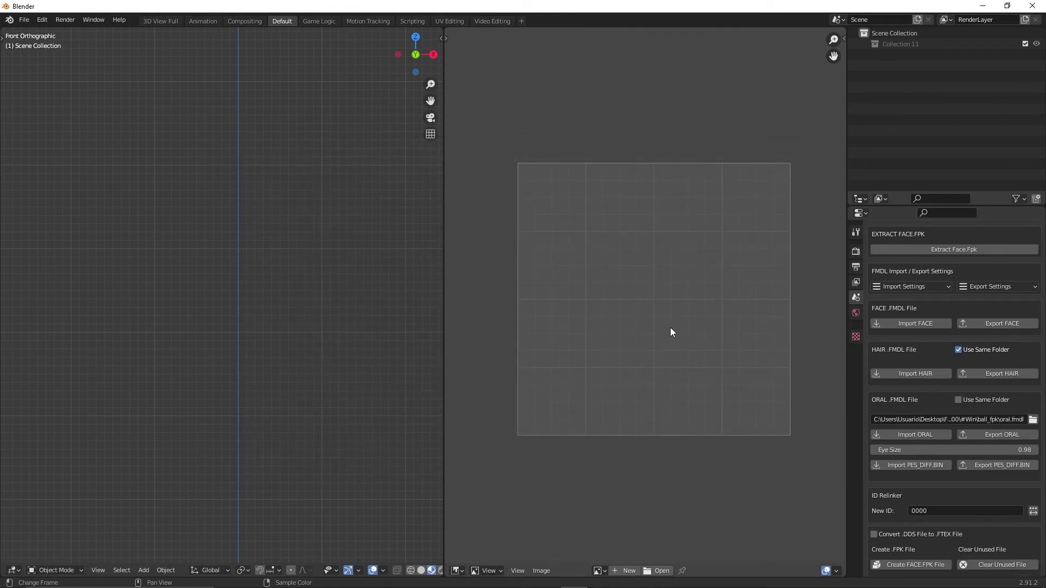
pyautogui.click(914, 438)
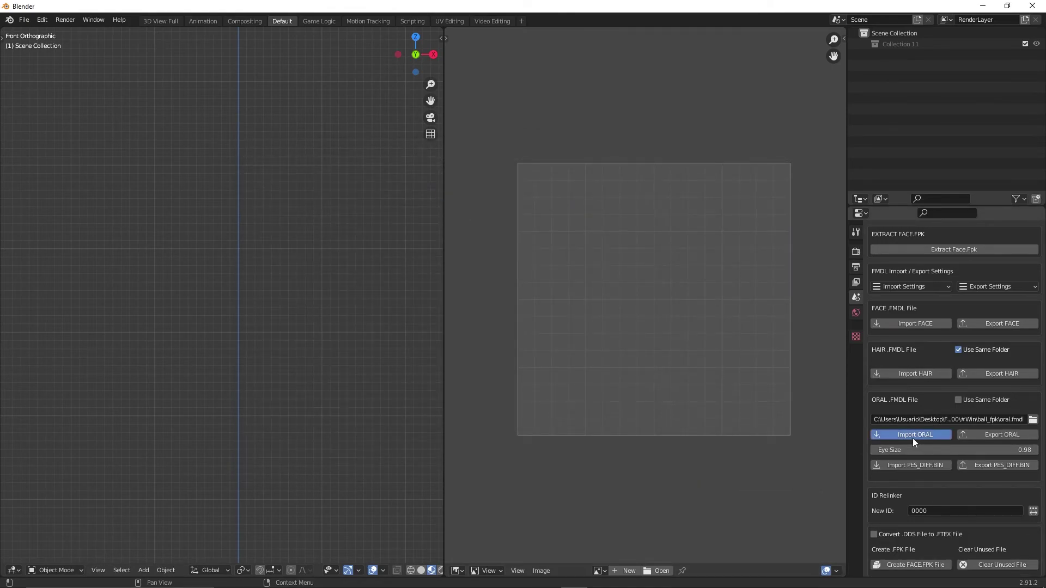
pyautogui.keyDown('shift'); pyautogui.moveTo(317, 329); pyautogui.dragTo(260, 266, button='middle'); pyautogui.keyUp('shift')
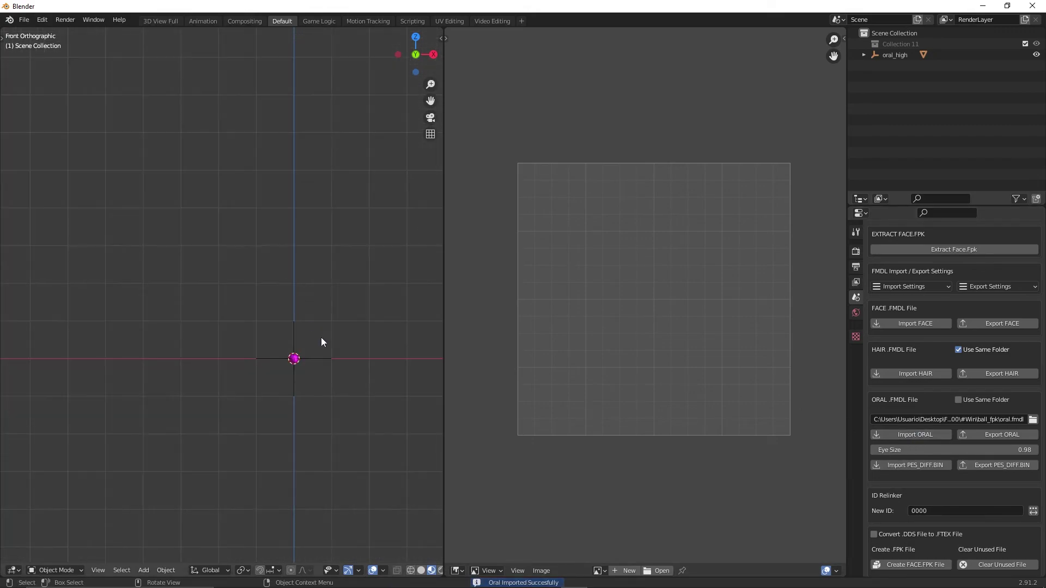
pyautogui.scroll(4, 260, 263)
pyautogui.moveTo(345, 277)
pyautogui.mouseDown(button='middle')
pyautogui.moveTo(260, 309)
pyautogui.moveTo(268, 325)
pyautogui.moveTo(202, 317)
pyautogui.mouseUp(button='middle')
pyautogui.click(260, 310)
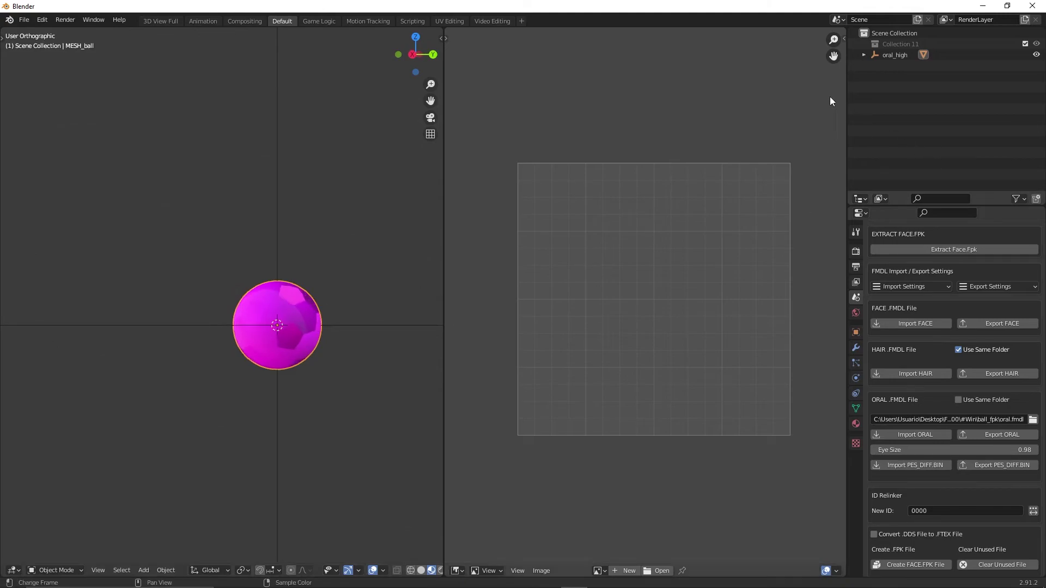
# Give MESH_ball's Base Color an Image Texture in the Material tab.
pyautogui.click(863, 53)
pyautogui.click(875, 66)
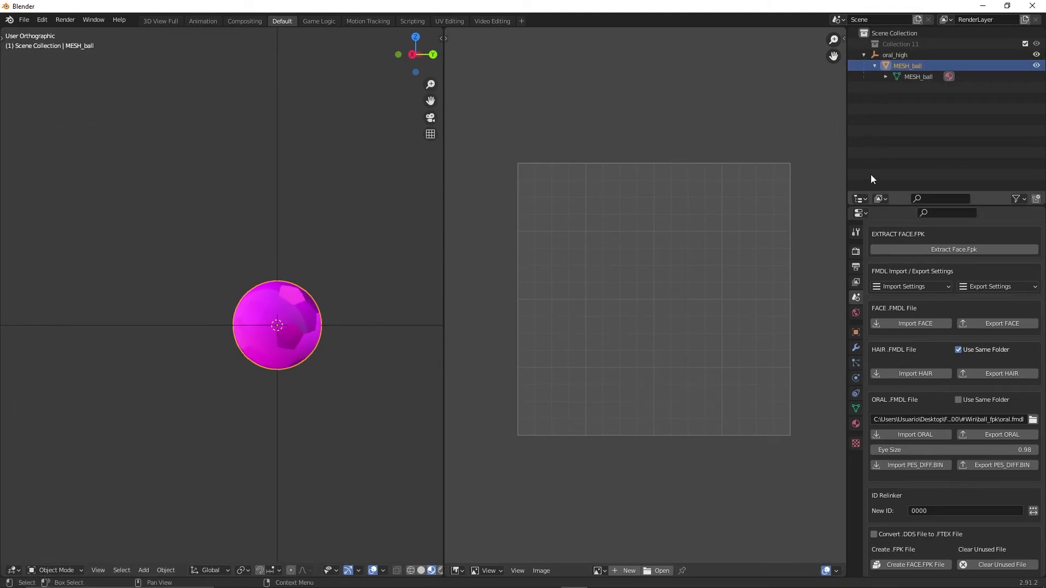
pyautogui.click(854, 424)
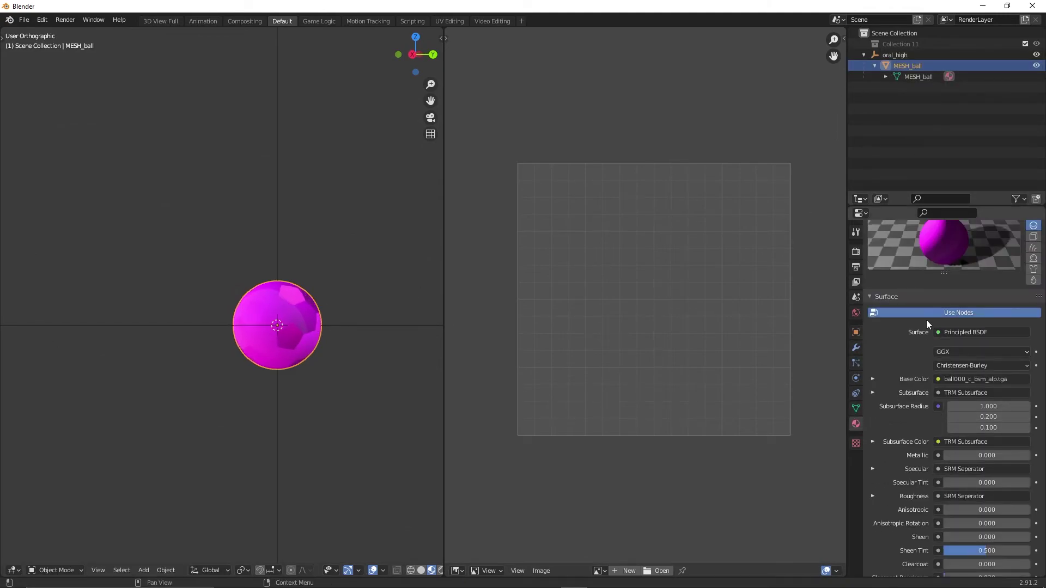
pyautogui.click(937, 423)
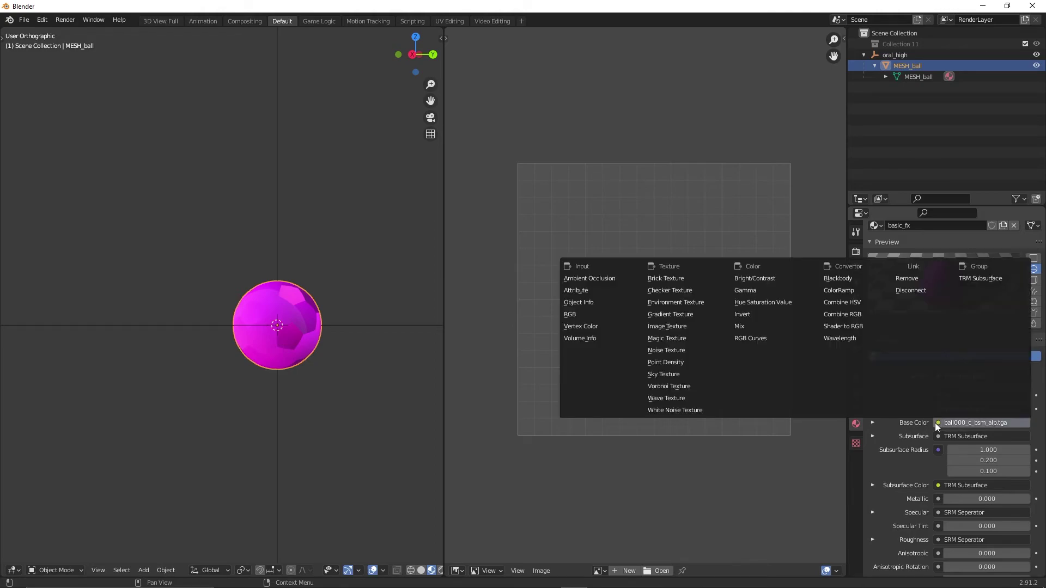
pyautogui.click(668, 326)
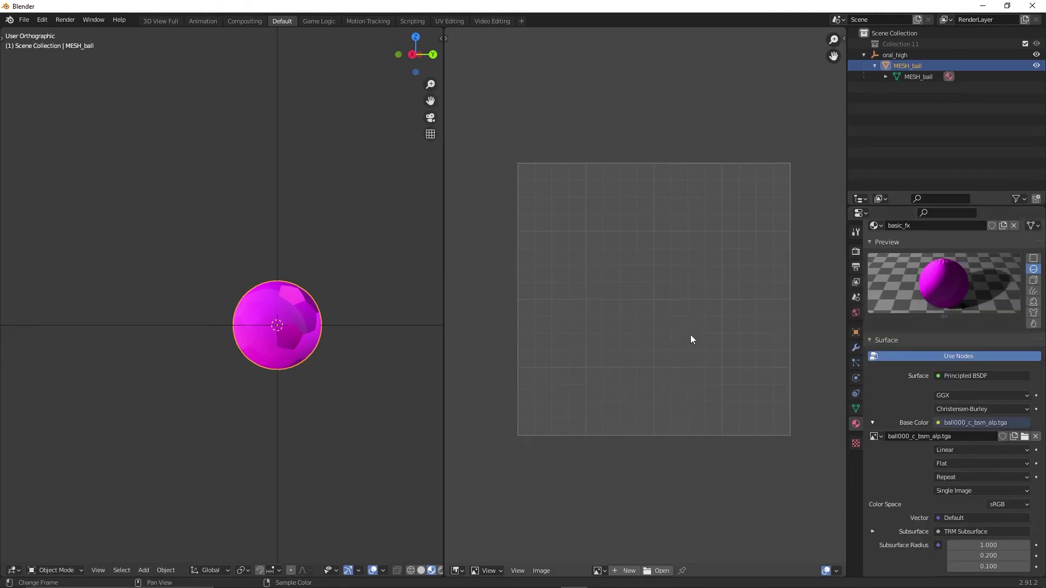
pyautogui.click(875, 437)
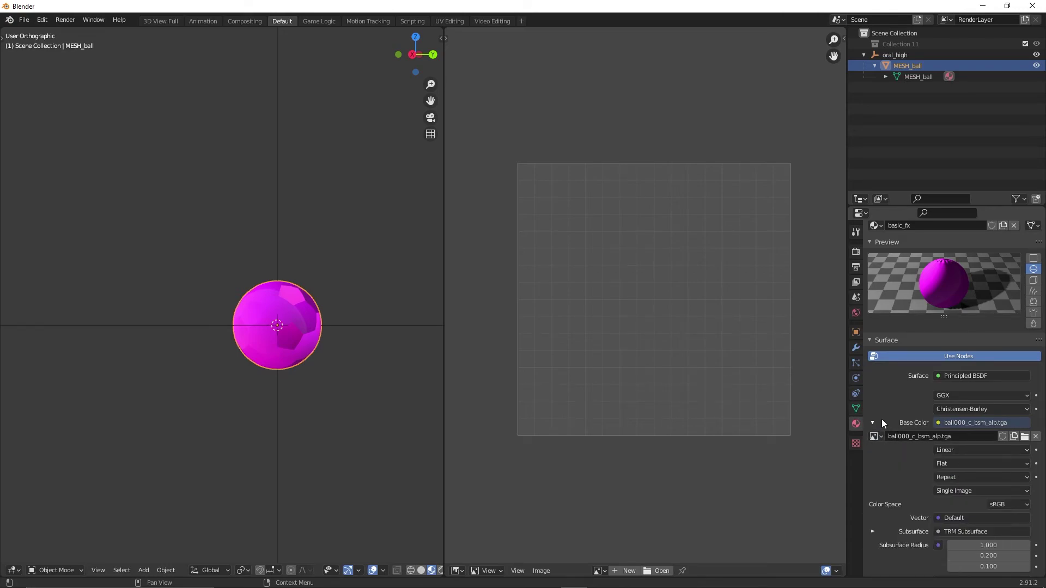
pyautogui.click(1024, 436)
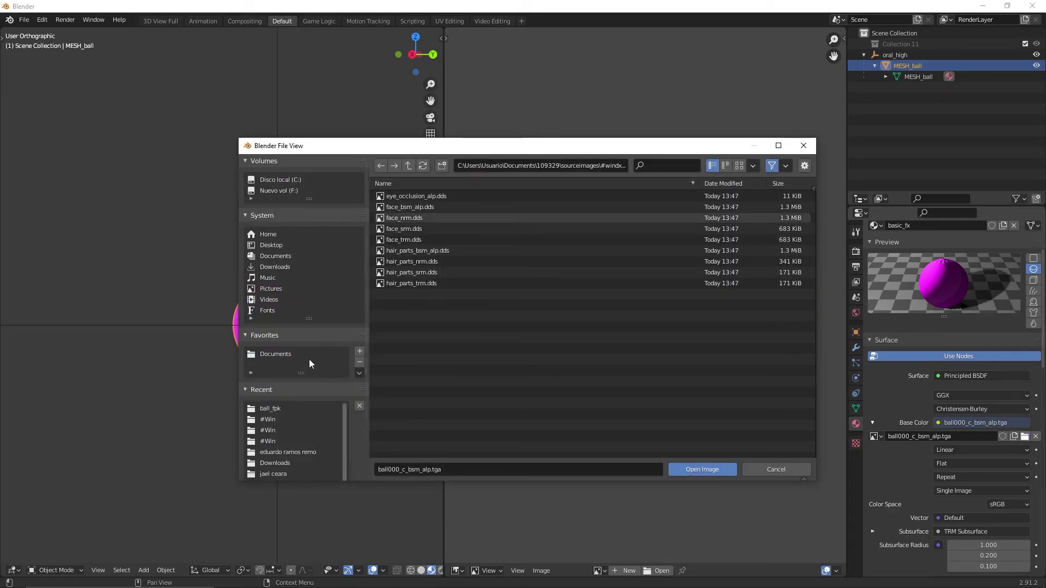
# Load ball000_c_bsm_alp.png from the #windx11 folder and orbit around the textured ball.
pyautogui.click(502, 166)
pyautogui.write('C:\\Users\\Usuario\\Desktop\\FMDL\\BALONES\\Asset\\model\\ball\\ball000\\#Win\\ball_fpk')
pyautogui.press('Return')
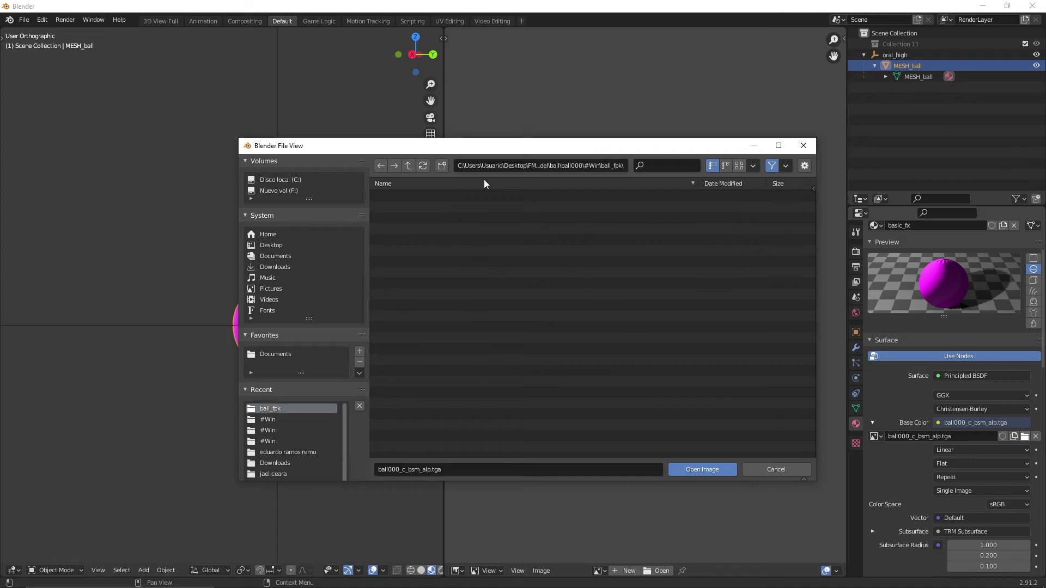
pyautogui.click(408, 166)
pyautogui.click(408, 166)
pyautogui.click(414, 210)
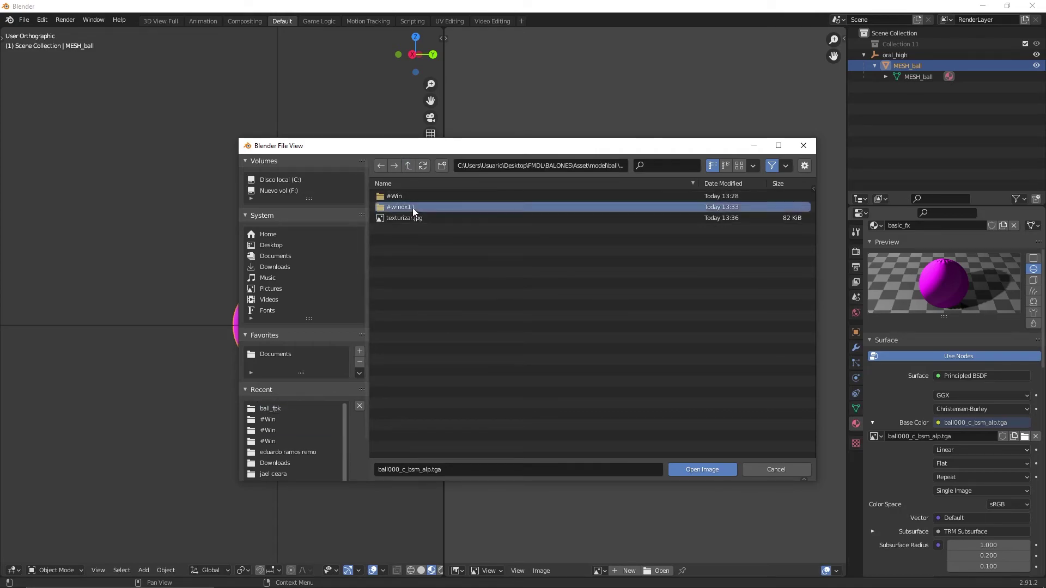
pyautogui.doubleClick(434, 207)
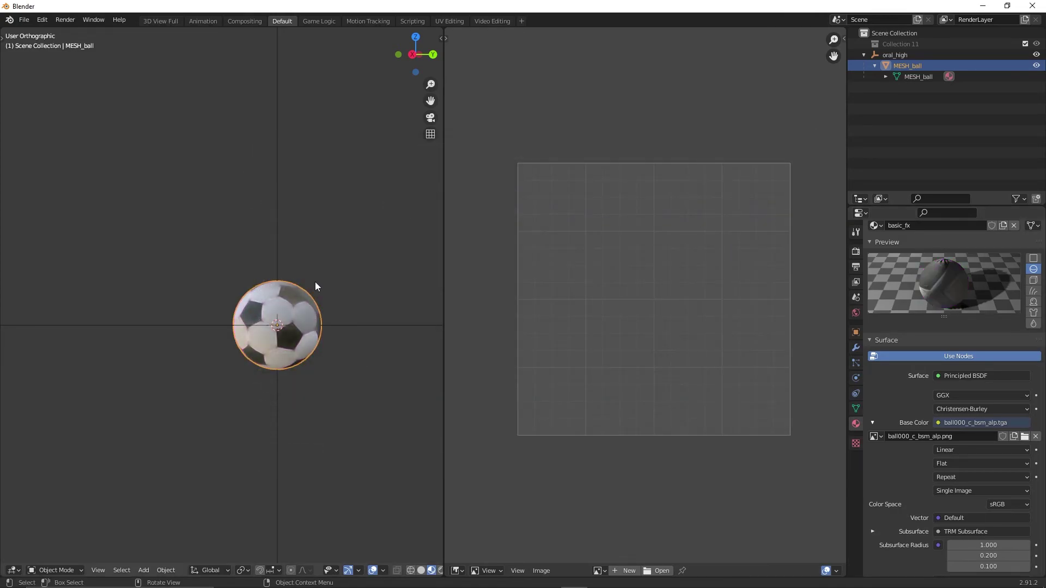
pyautogui.scroll(5, 314, 282)
pyautogui.moveTo(304, 314)
pyautogui.mouseDown(button='middle')
pyautogui.moveTo(156, 314)
pyautogui.moveTo(202, 302)
pyautogui.mouseUp(button='middle')
pyautogui.press('z')
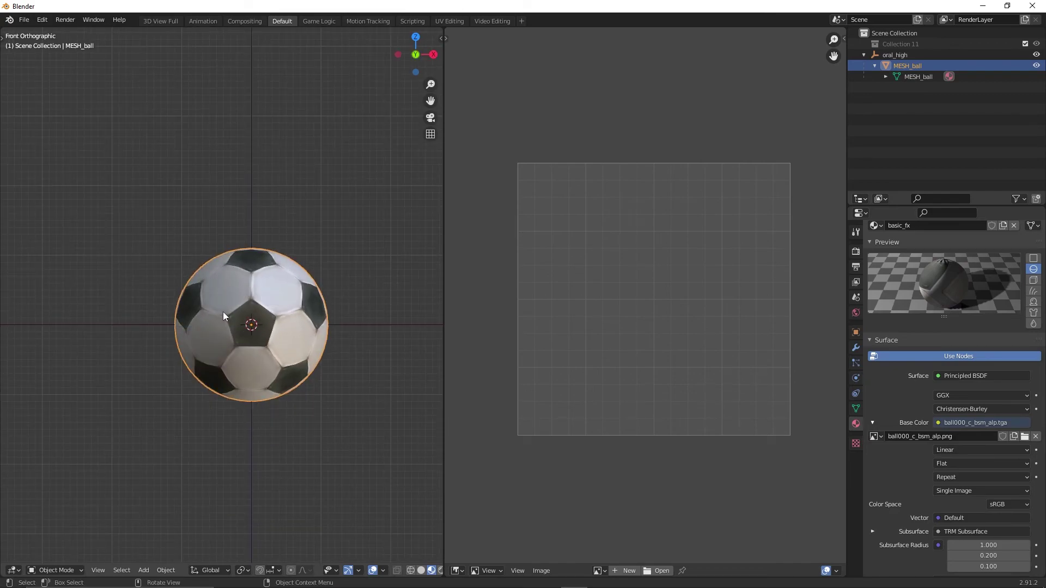
pyautogui.click(295, 299)
pyautogui.moveTo(285, 301)
pyautogui.mouseDown(button='middle')
pyautogui.moveTo(41, 308)
pyautogui.moveTo(407, 312)
pyautogui.moveTo(511, 290)
pyautogui.moveTo(471, 169)
pyautogui.moveTo(173, 272)
pyautogui.moveTo(358, 384)
pyautogui.mouseUp(button='middle')
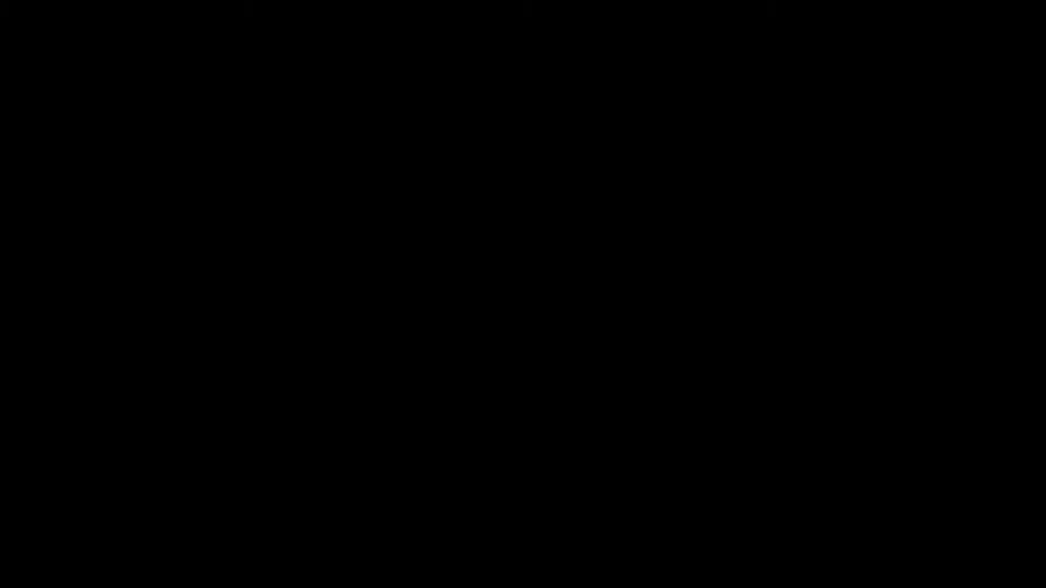